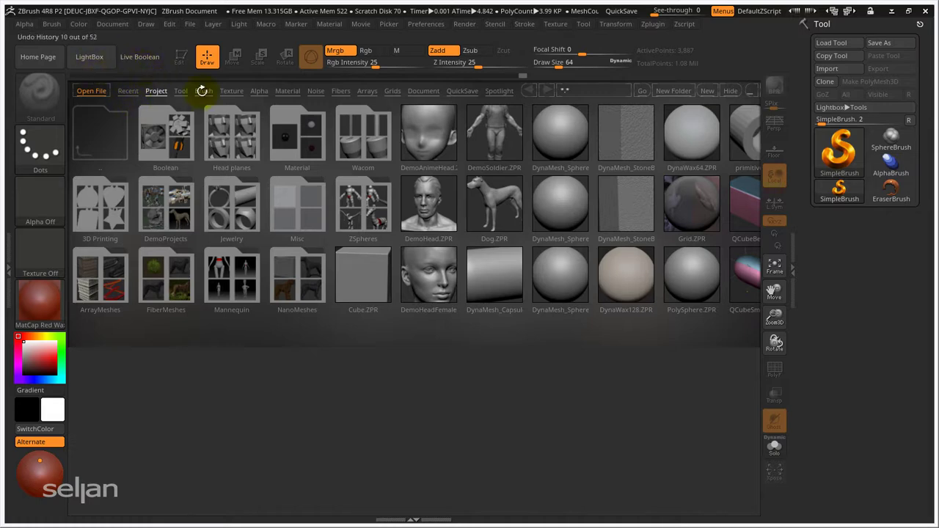
Open the DemoSoldier.ZPR sample project and bring the soldier's upper body into close view
{"action": "key", "text": "comma"}
{"action": "key", "text": "comma"}
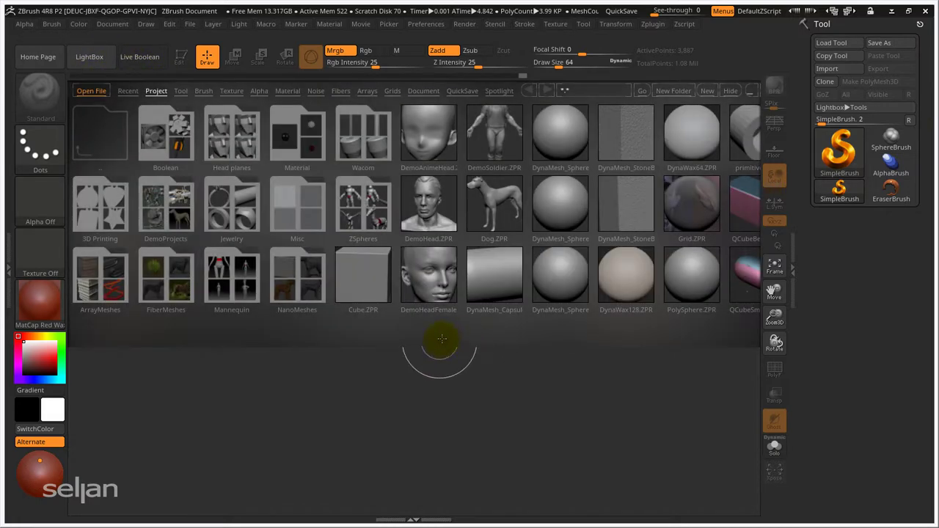
{"action": "double_click", "coordinate": [493, 132]}
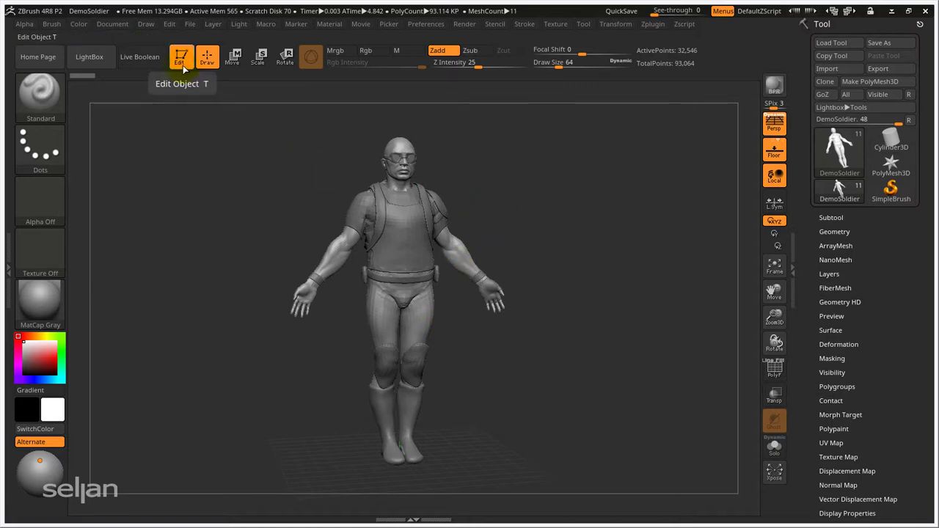
{"action": "left_click_drag", "start_coordinate": [536, 157], "coordinate": [499, 170]}
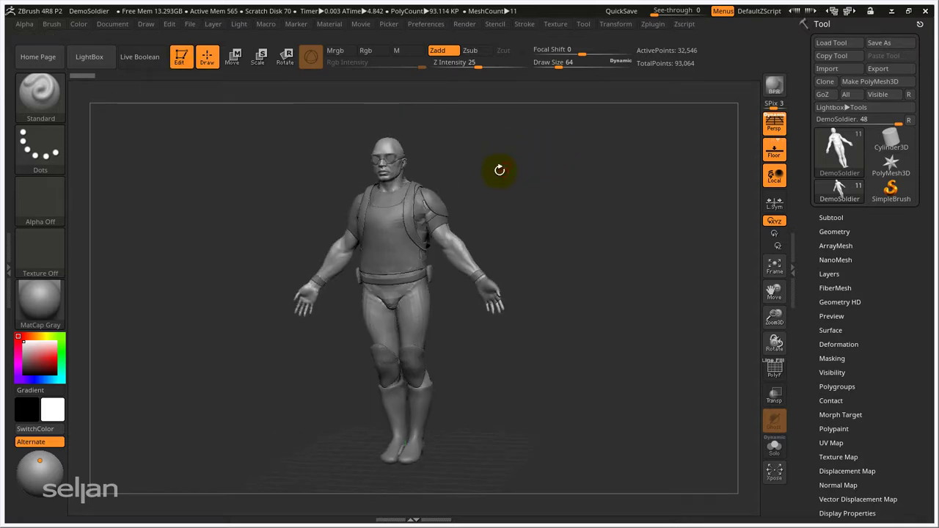
{"action": "right_click_drag", "start_coordinate": [531, 187], "coordinate": [564, 224], "text": "ctrl"}
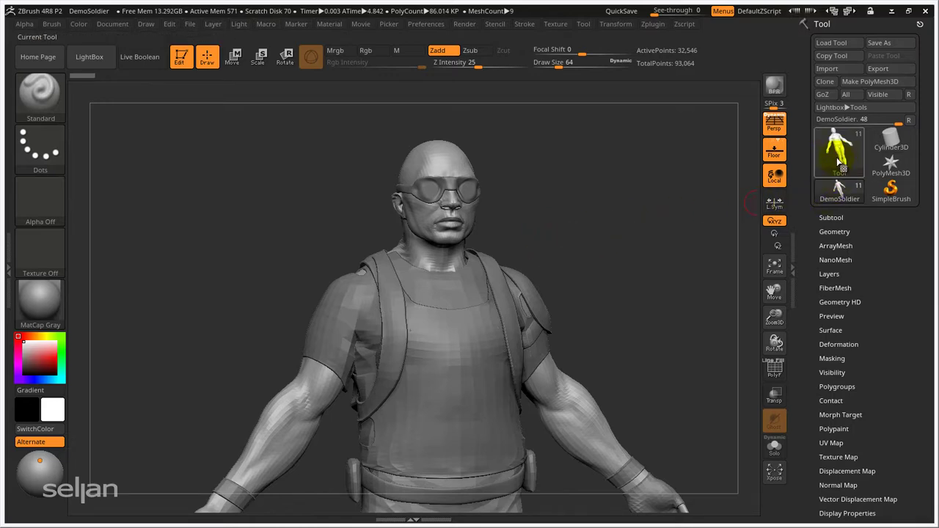
Show the model's subtool list and activate the shirt subtool, followed by the vest
{"action": "mouse_move", "coordinate": [863, 198]}
{"action": "mouse_move", "coordinate": [849, 160]}
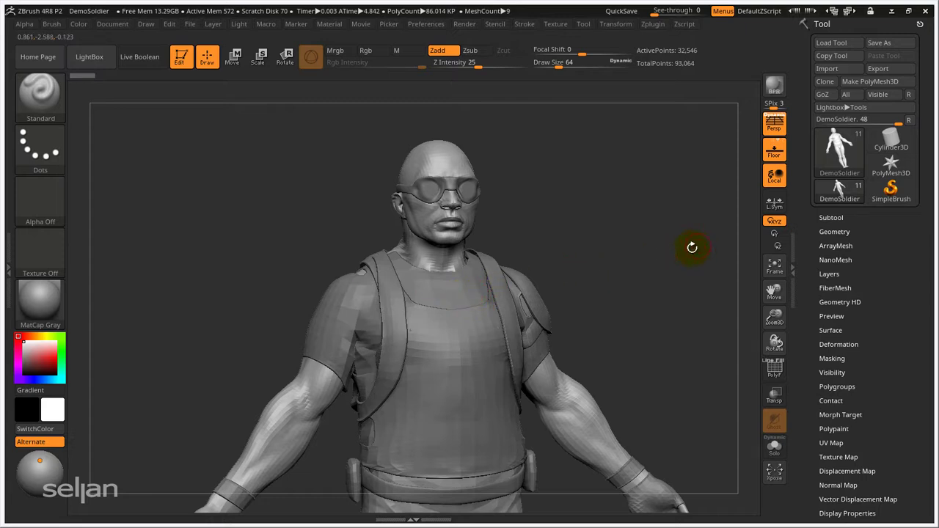
{"action": "left_click", "coordinate": [830, 217]}
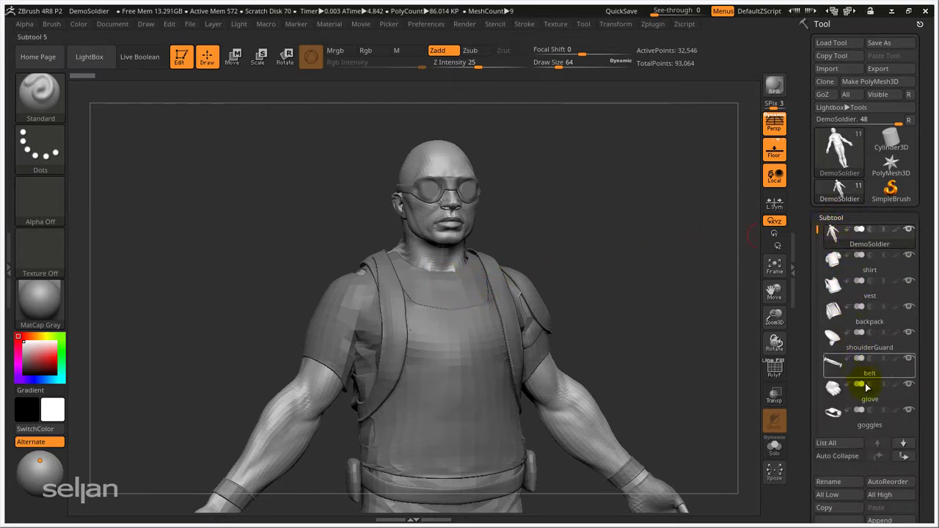
{"action": "left_click", "coordinate": [867, 245]}
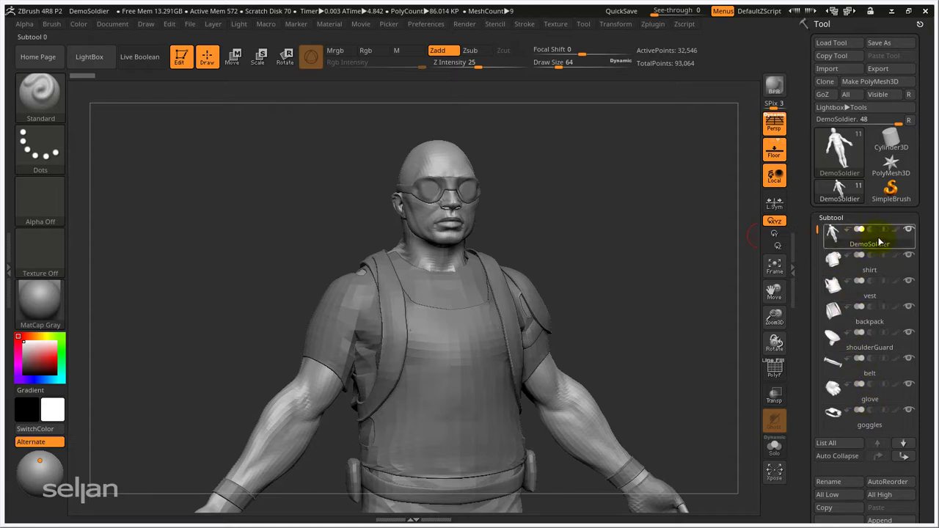
{"action": "left_click", "coordinate": [864, 269]}
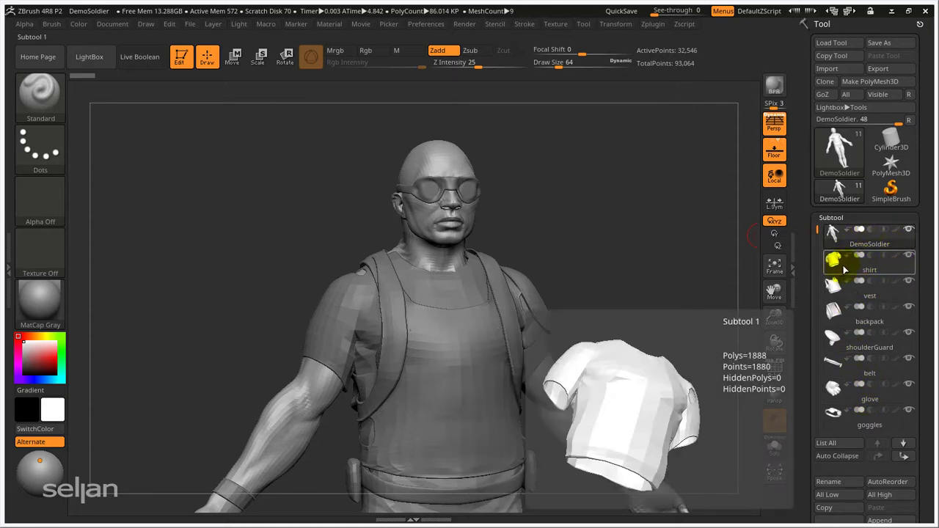
{"action": "left_click", "coordinate": [845, 271]}
{"action": "left_click", "coordinate": [865, 294]}
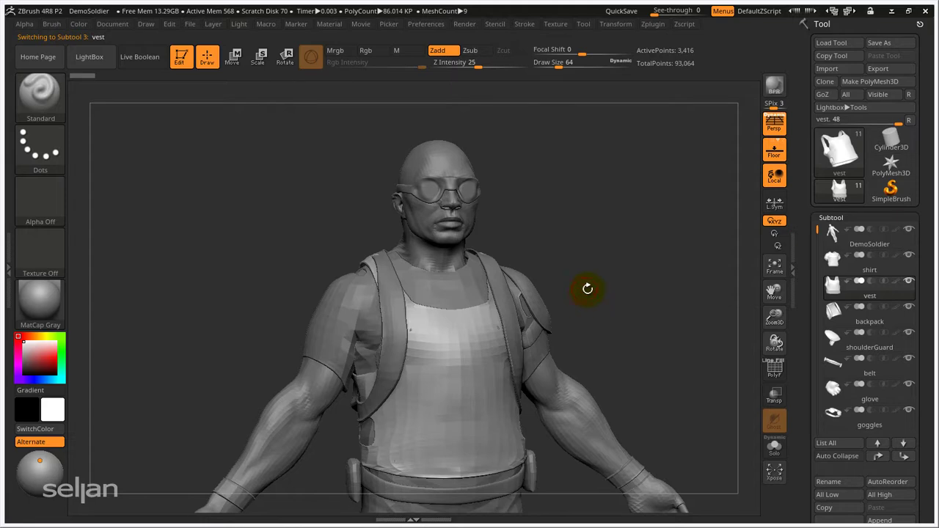
{"action": "left_click_drag", "start_coordinate": [587, 285], "coordinate": [698, 227]}
Activate the DemoSoldier, vest, backpack and finally shoulderGuard subtools from the subtool list
{"action": "left_click", "coordinate": [854, 243]}
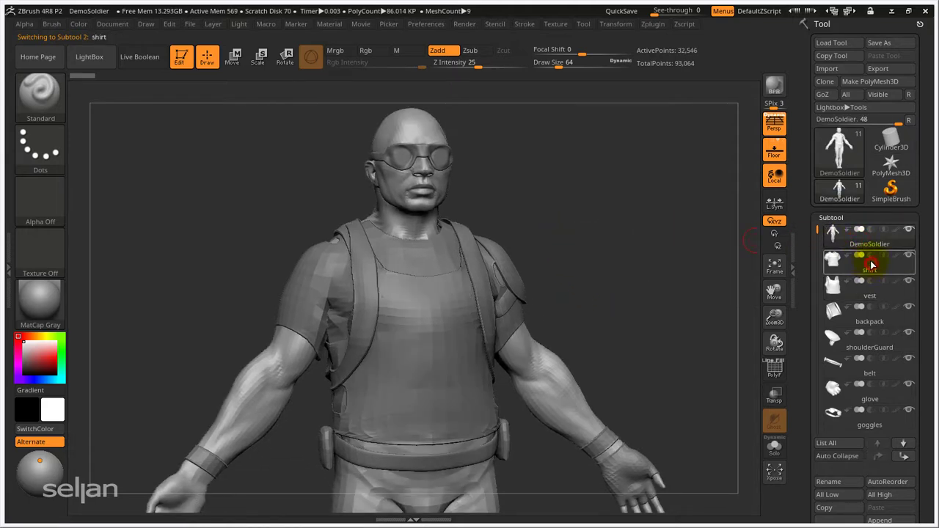
{"action": "left_click", "coordinate": [869, 298]}
{"action": "left_click", "coordinate": [872, 317]}
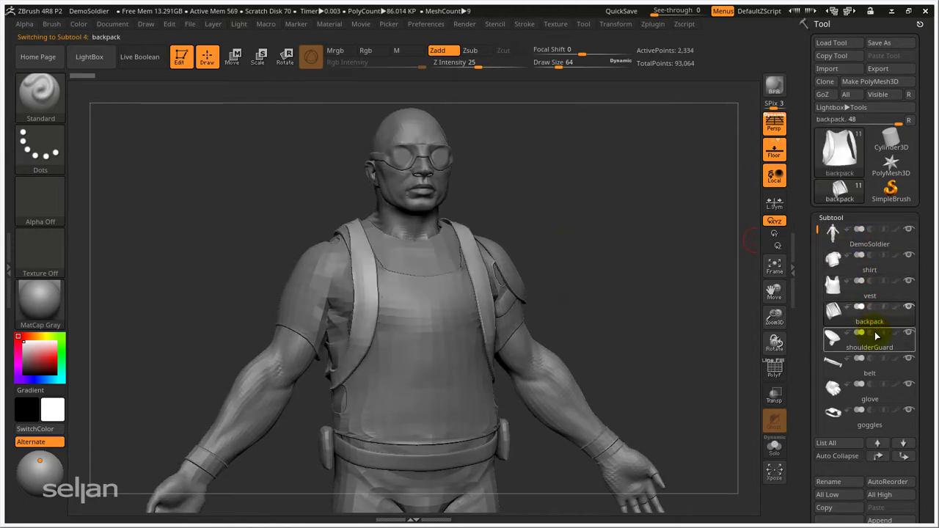
{"action": "left_click", "coordinate": [876, 336]}
{"action": "left_click_drag", "start_coordinate": [655, 312], "coordinate": [625, 335]}
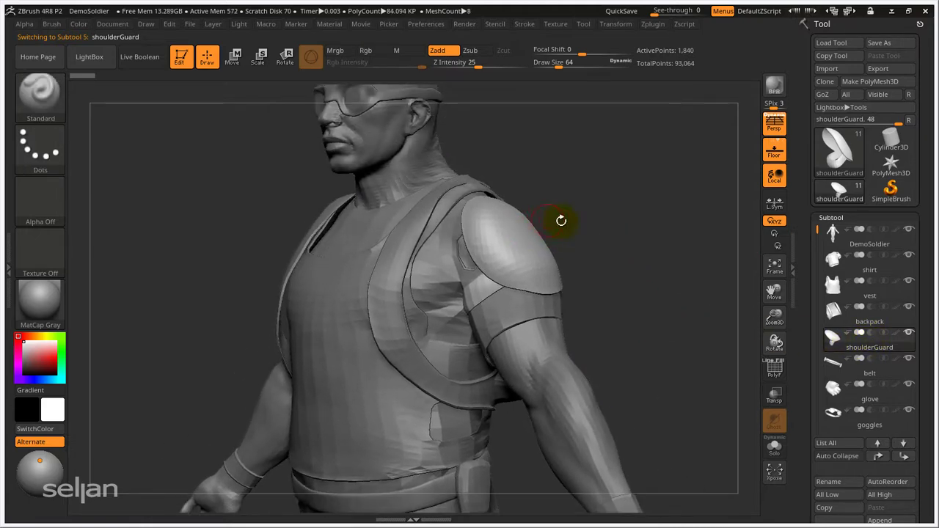
{"action": "left_click_drag", "start_coordinate": [562, 221], "coordinate": [615, 259]}
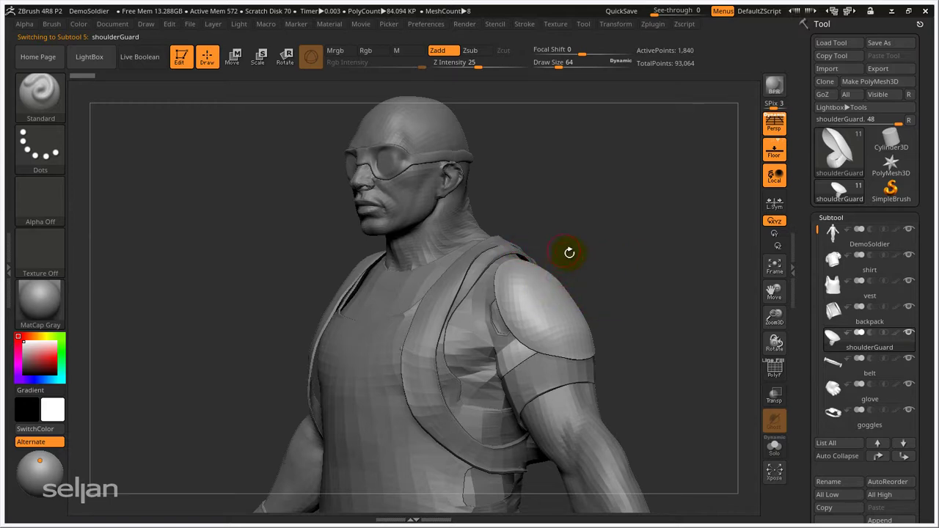
{"action": "left_click_drag", "start_coordinate": [605, 280], "coordinate": [677, 269]}
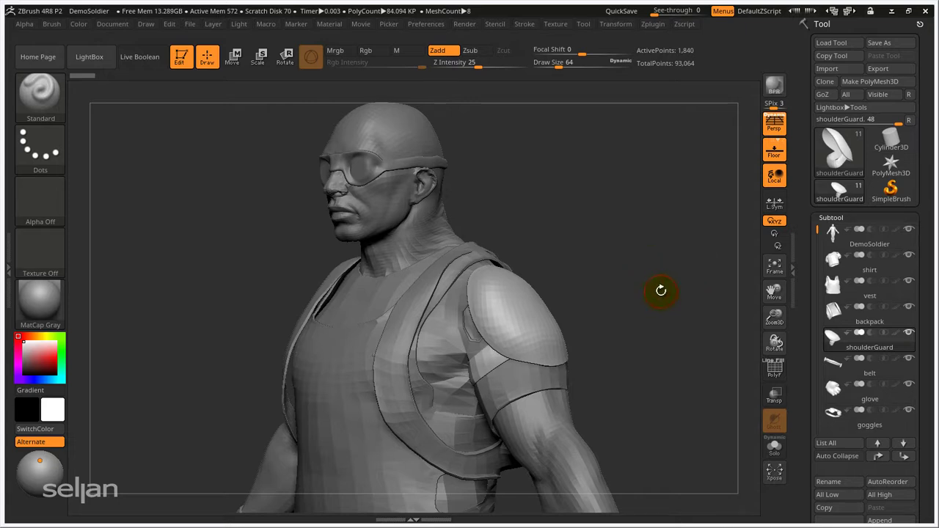
Display the PolyFrame wireframe on the shoulderGuard subtool and examine its mesh from the side and front
{"action": "key", "text": "shift+f"}
{"action": "left_click_drag", "start_coordinate": [623, 283], "coordinate": [627, 313], "text": "alt"}
{"action": "mouse_move", "coordinate": [627, 275]}
{"action": "left_mouse_down"}
{"action": "mouse_move", "coordinate": [625, 328]}
{"action": "mouse_move", "coordinate": [585, 329]}
{"action": "left_mouse_up"}
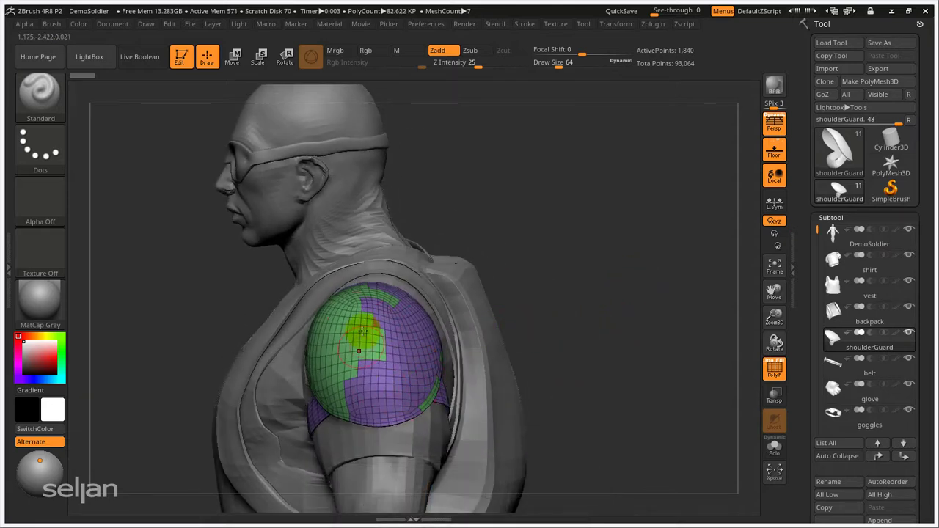
{"action": "mouse_move", "coordinate": [398, 371]}
{"action": "left_mouse_down"}
{"action": "mouse_move", "coordinate": [496, 331]}
{"action": "mouse_move", "coordinate": [462, 308]}
{"action": "mouse_move", "coordinate": [606, 245]}
{"action": "mouse_move", "coordinate": [604, 285]}
{"action": "mouse_move", "coordinate": [629, 294]}
{"action": "mouse_move", "coordinate": [591, 338]}
{"action": "left_mouse_up"}
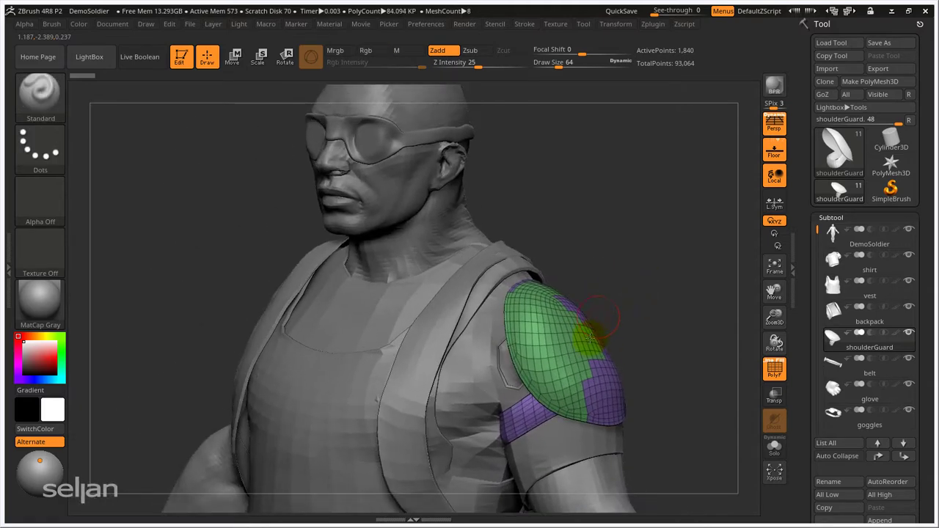
Sculpt the front surface of the shoulder guard with the Standard brush and turn off the PolyFrame wireframe
{"action": "left_click", "coordinate": [558, 303]}
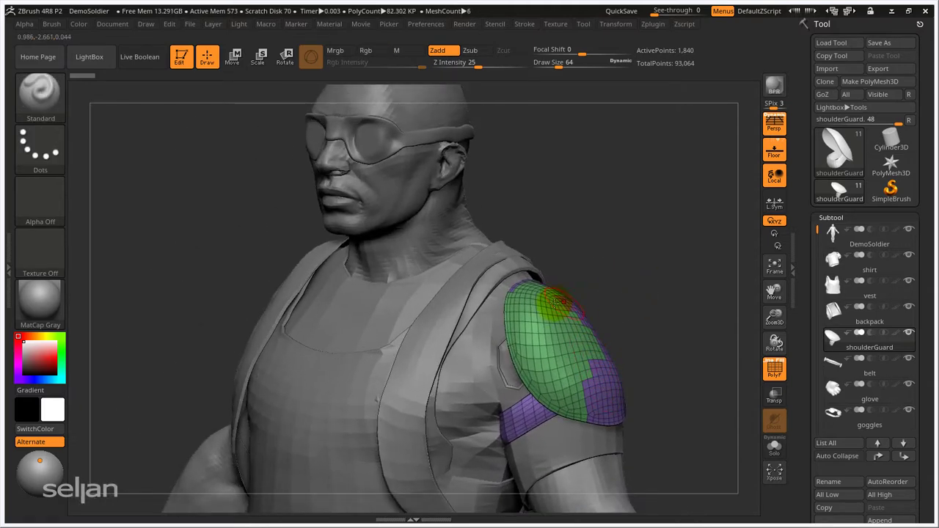
{"action": "left_click", "coordinate": [582, 388]}
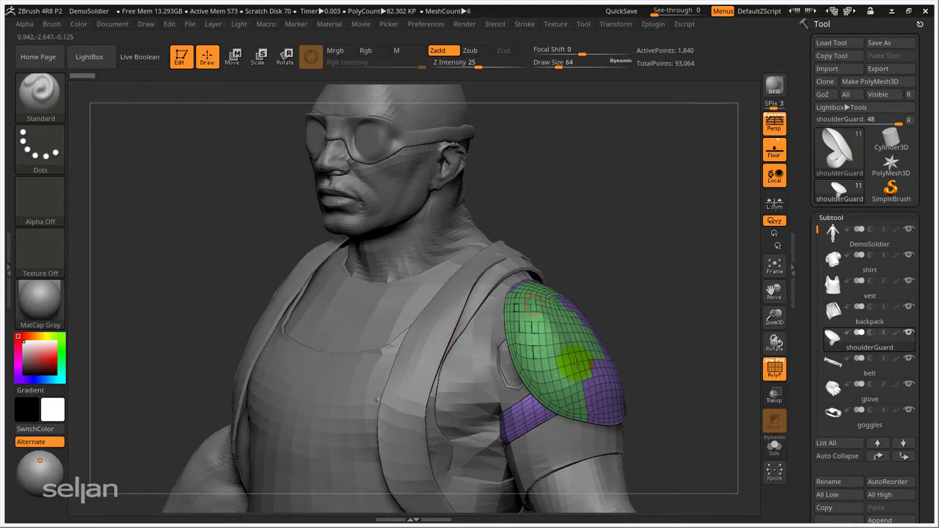
{"action": "mouse_move", "coordinate": [565, 351]}
{"action": "right_mouse_down", "text": "ctrl"}
{"action": "mouse_move", "coordinate": [562, 329]}
{"action": "mouse_move", "coordinate": [530, 300]}
{"action": "right_mouse_up", "text": "ctrl"}
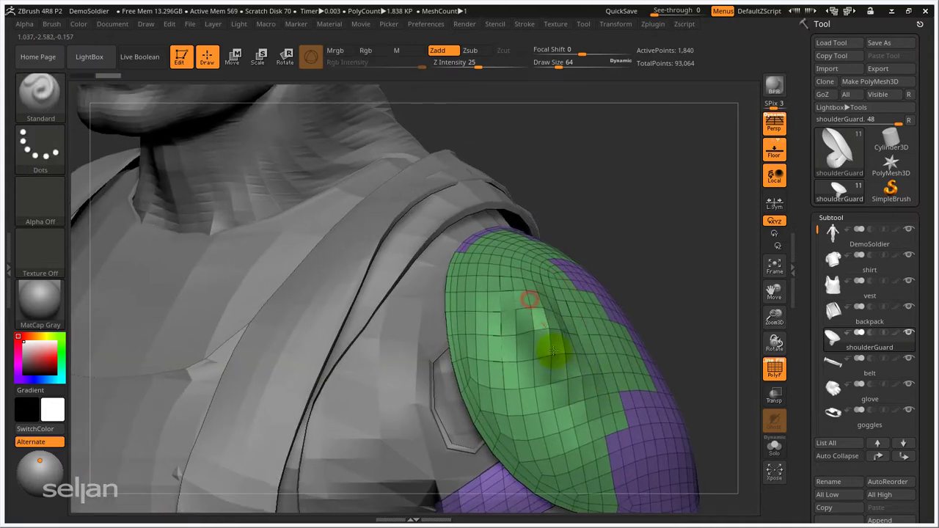
{"action": "key", "text": "shift+f"}
{"action": "mouse_move", "coordinate": [594, 318]}
{"action": "right_mouse_down", "text": "ctrl"}
{"action": "mouse_move", "coordinate": [566, 283]}
{"action": "mouse_move", "coordinate": [639, 284]}
{"action": "mouse_move", "coordinate": [577, 283]}
{"action": "mouse_move", "coordinate": [598, 340]}
{"action": "mouse_move", "coordinate": [598, 320]}
{"action": "mouse_move", "coordinate": [614, 330]}
{"action": "mouse_move", "coordinate": [543, 334]}
{"action": "mouse_move", "coordinate": [550, 323]}
{"action": "mouse_move", "coordinate": [595, 330]}
{"action": "mouse_move", "coordinate": [577, 315]}
{"action": "mouse_move", "coordinate": [608, 318]}
{"action": "mouse_move", "coordinate": [616, 334]}
{"action": "mouse_move", "coordinate": [566, 306]}
{"action": "mouse_move", "coordinate": [623, 292]}
{"action": "mouse_move", "coordinate": [622, 264]}
{"action": "right_mouse_up", "text": "ctrl"}
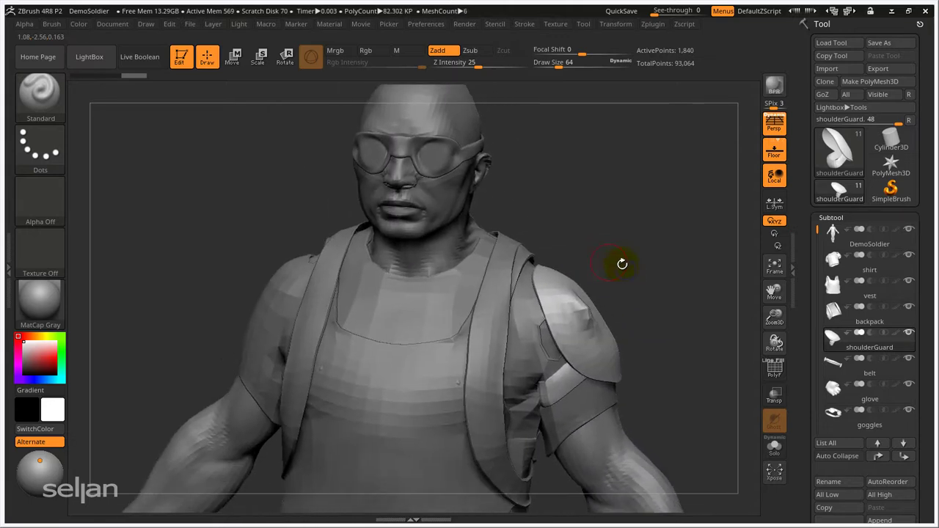
{"action": "right_click_drag", "start_coordinate": [565, 247], "coordinate": [549, 275]}
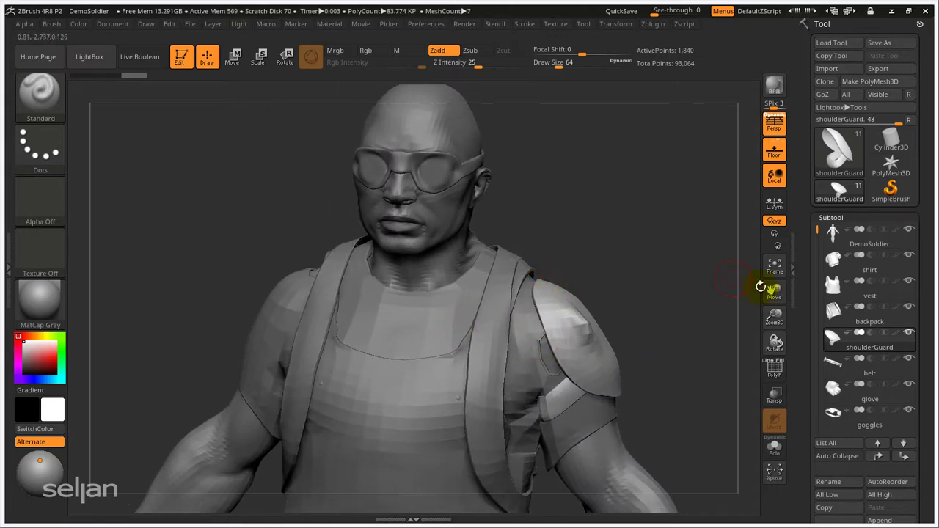
Switch to the vest subtool in the list and return to the shoulderGuard subtool
{"action": "left_click", "coordinate": [839, 291]}
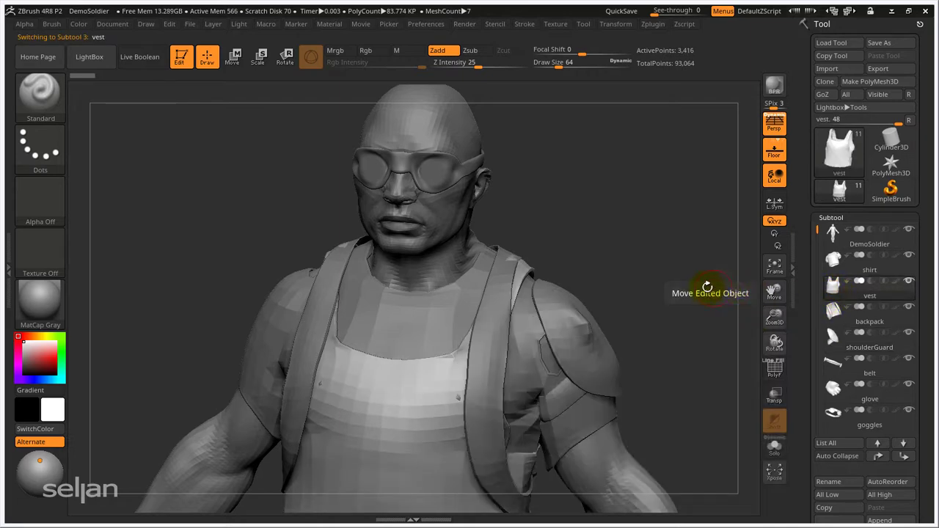
{"action": "left_click", "coordinate": [774, 266]}
{"action": "left_click", "coordinate": [873, 337]}
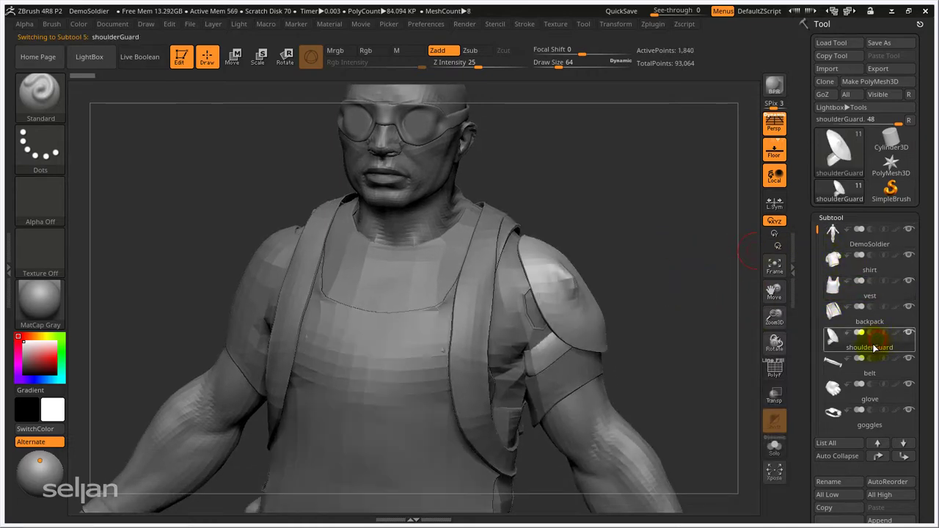
{"action": "key", "text": "ctrl"}
{"action": "right_click_drag", "start_coordinate": [642, 296], "coordinate": [615, 264], "text": "ctrl"}
{"action": "right_click_drag", "start_coordinate": [615, 264], "coordinate": [558, 207], "text": "alt"}
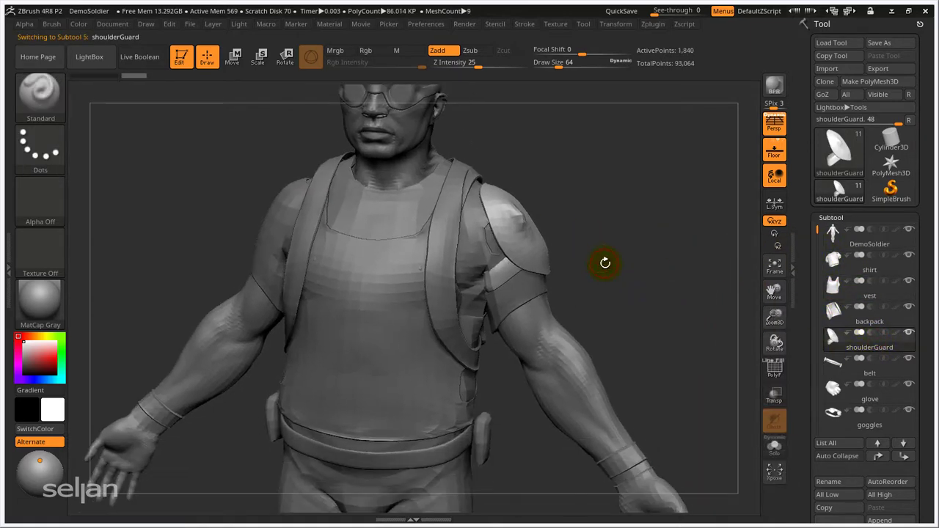
{"action": "right_click_drag", "start_coordinate": [602, 281], "coordinate": [638, 334], "text": "alt"}
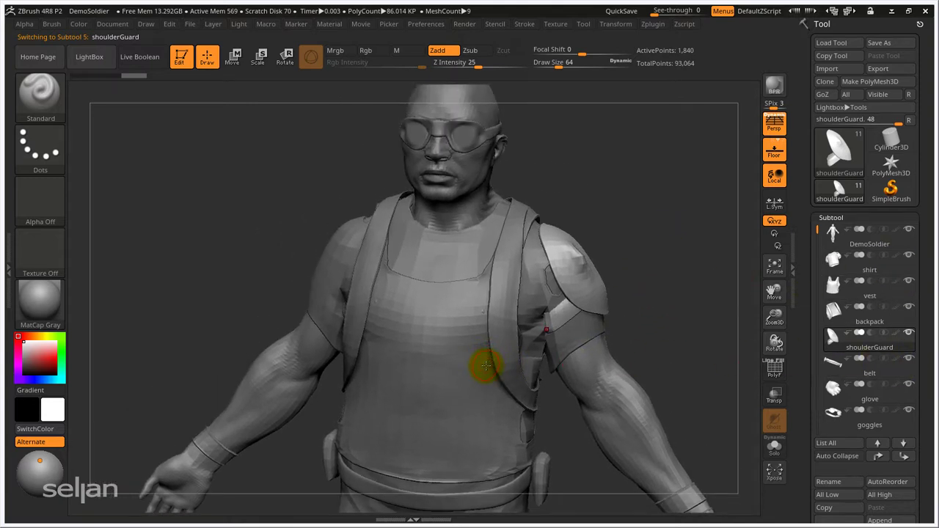
Switch the active subtool to the vest and to the DemoSoldier body by picking them directly on the model
{"action": "key", "text": "alt"}
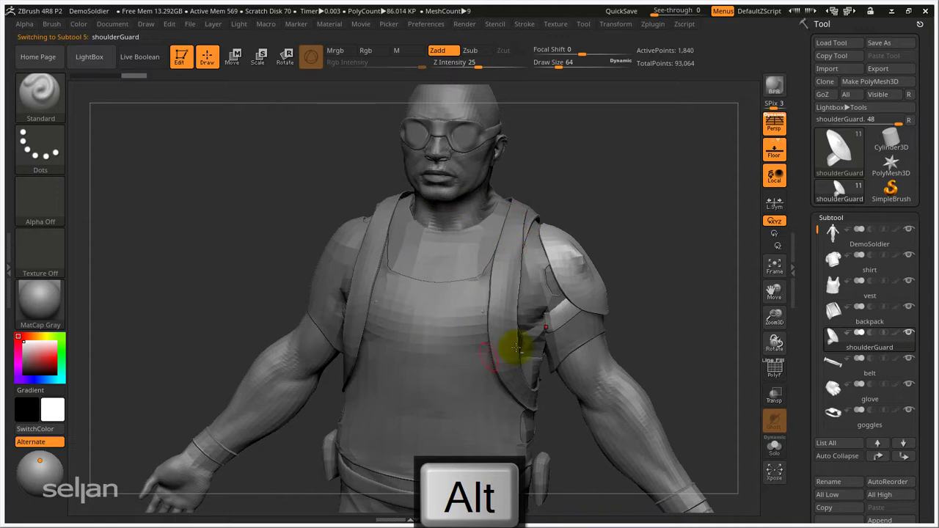
{"action": "left_click", "coordinate": [428, 320], "text": "alt"}
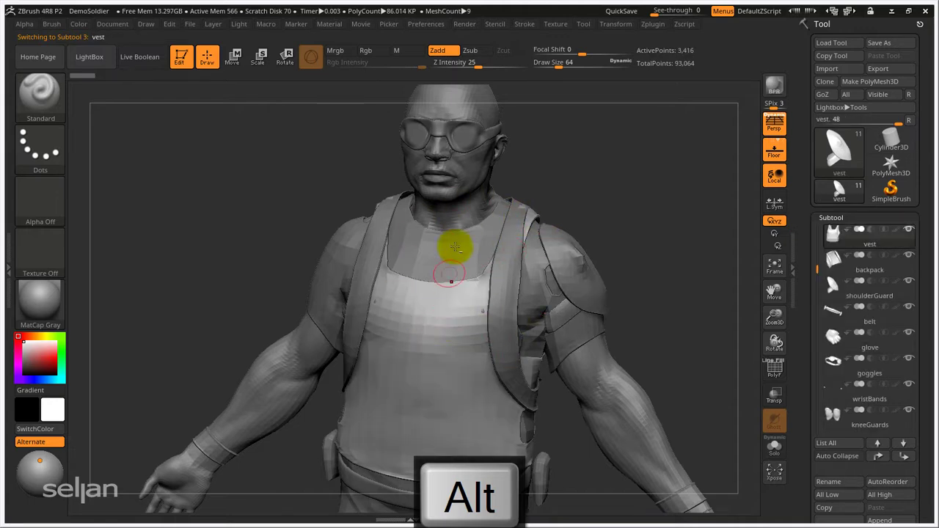
{"action": "left_click", "coordinate": [460, 227], "text": "alt"}
{"action": "left_click", "coordinate": [543, 227], "text": "alt"}
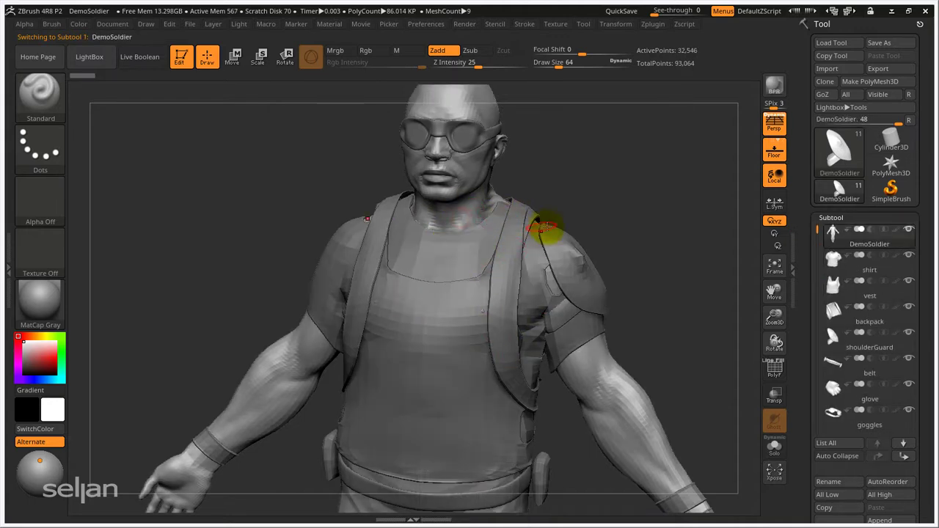
{"action": "left_click_drag", "start_coordinate": [624, 198], "coordinate": [681, 304]}
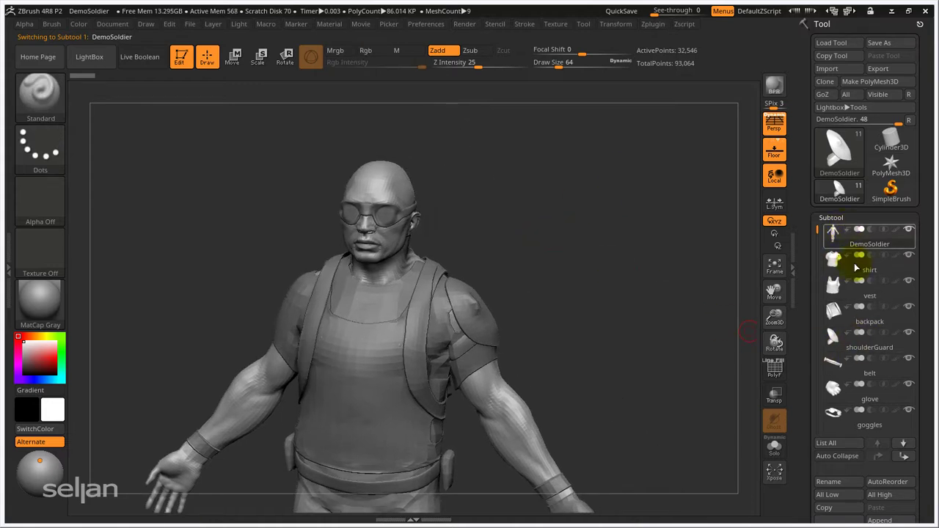
{"action": "left_click_drag", "start_coordinate": [517, 267], "coordinate": [612, 203]}
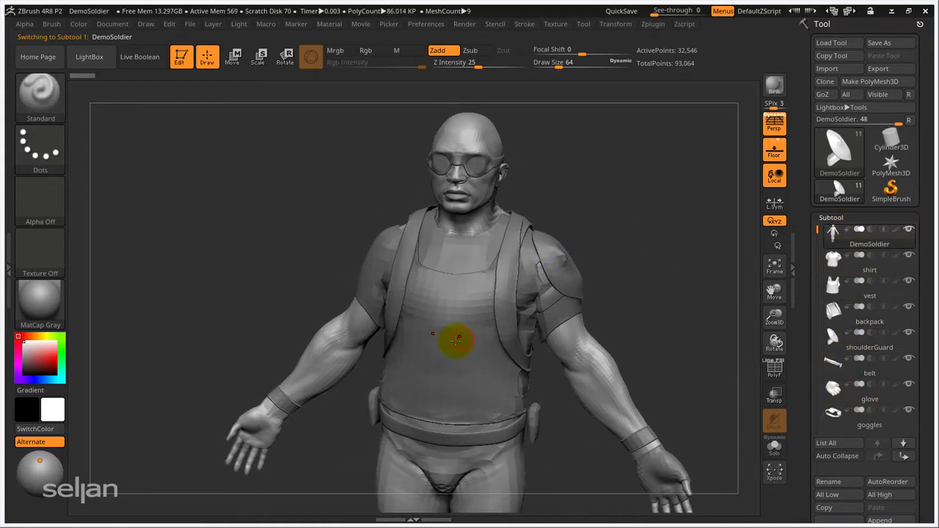
Make the shirt and finally the belt the active subtool by picking each directly on the model
{"action": "left_click", "coordinate": [440, 257], "text": "alt"}
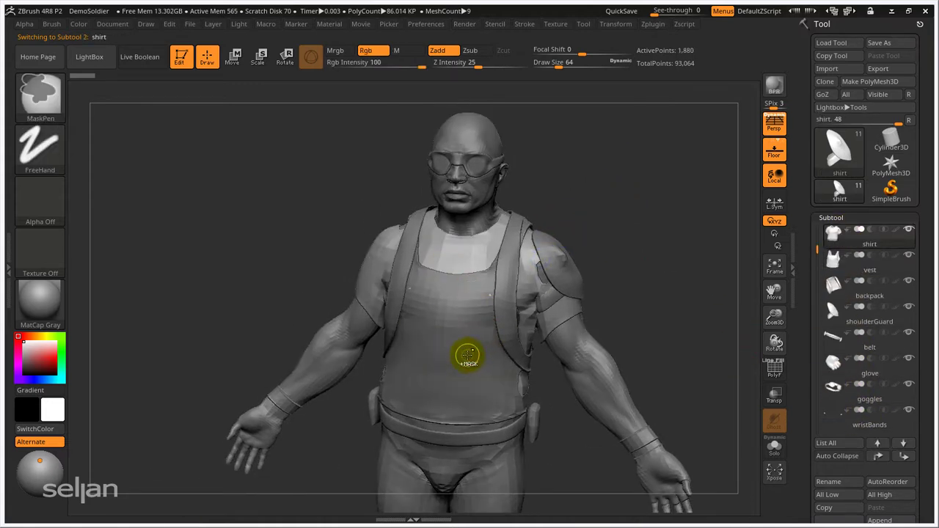
{"action": "right_click_drag", "start_coordinate": [468, 356], "coordinate": [494, 380], "text": "ctrl"}
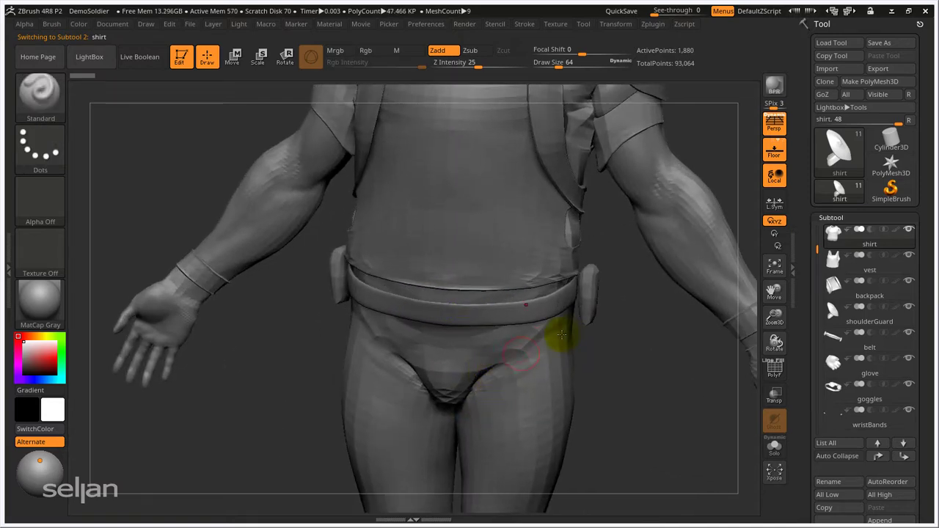
{"action": "mouse_move", "coordinate": [560, 329]}
{"action": "right_mouse_down"}
{"action": "mouse_move", "coordinate": [509, 323]}
{"action": "mouse_move", "coordinate": [550, 310]}
{"action": "mouse_move", "coordinate": [526, 380]}
{"action": "right_mouse_up"}
{"action": "right_click_drag", "start_coordinate": [518, 300], "coordinate": [518, 233], "text": "alt"}
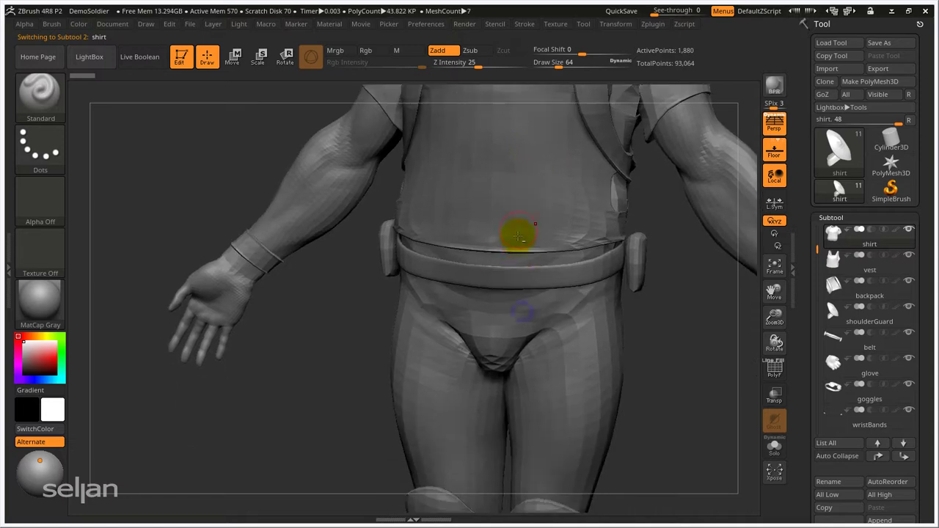
{"action": "right_click_drag", "start_coordinate": [535, 266], "coordinate": [478, 294], "text": "ctrl"}
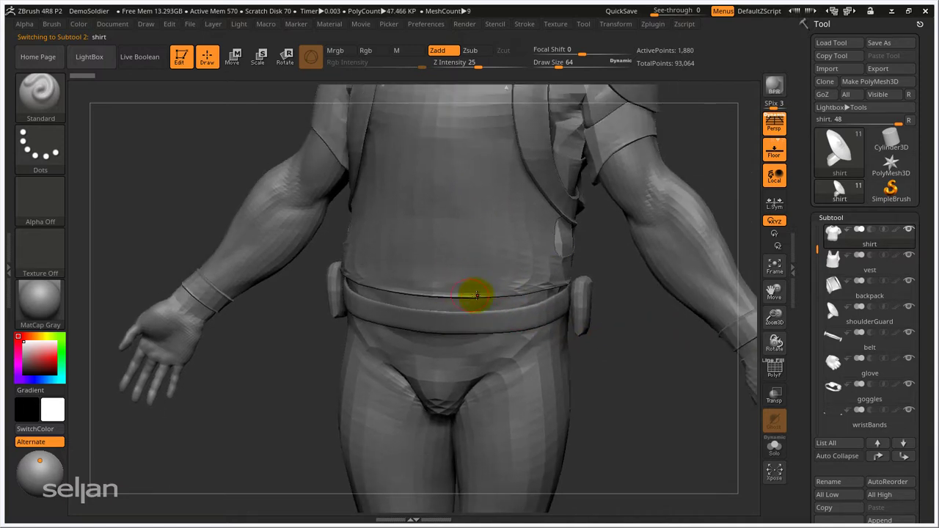
{"action": "left_click", "coordinate": [530, 323], "text": "alt"}
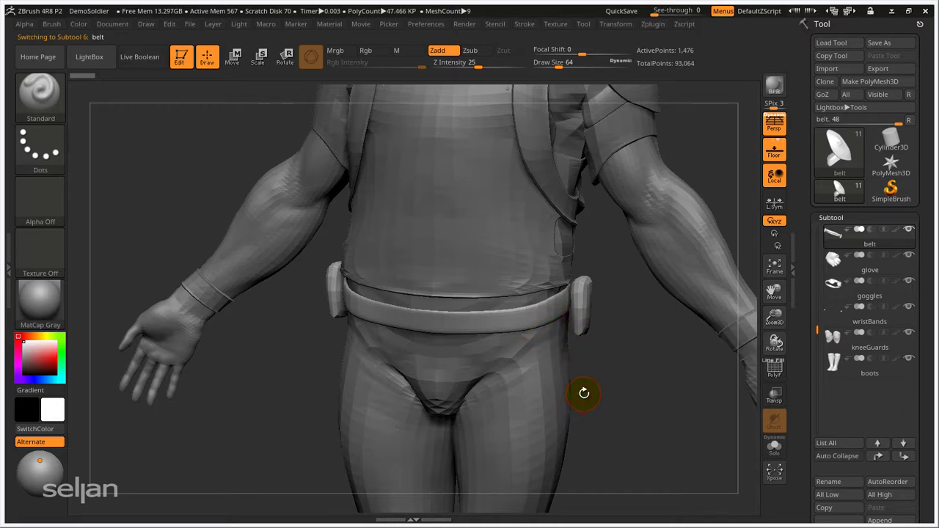
Bring up the quick subtool picker over the canvas and make the vest the active subtool
{"action": "key", "text": "n"}
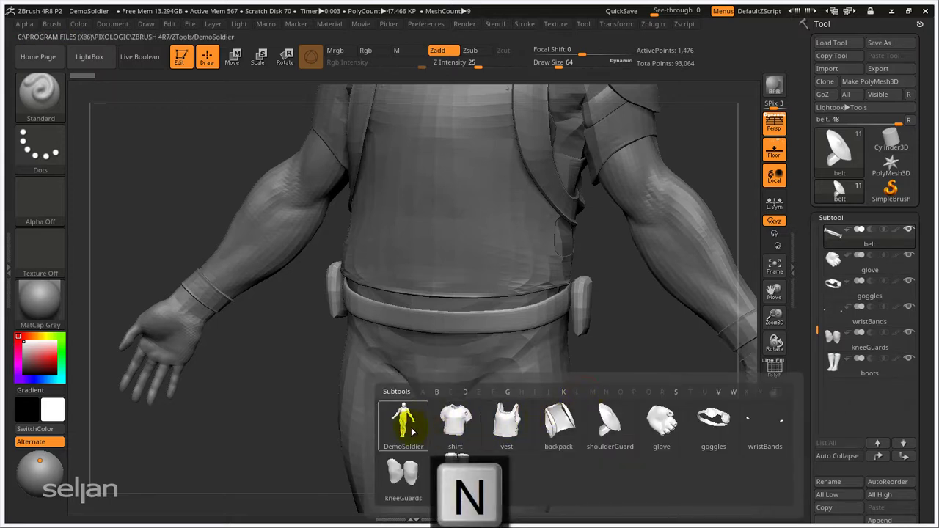
{"action": "mouse_move", "coordinate": [784, 424]}
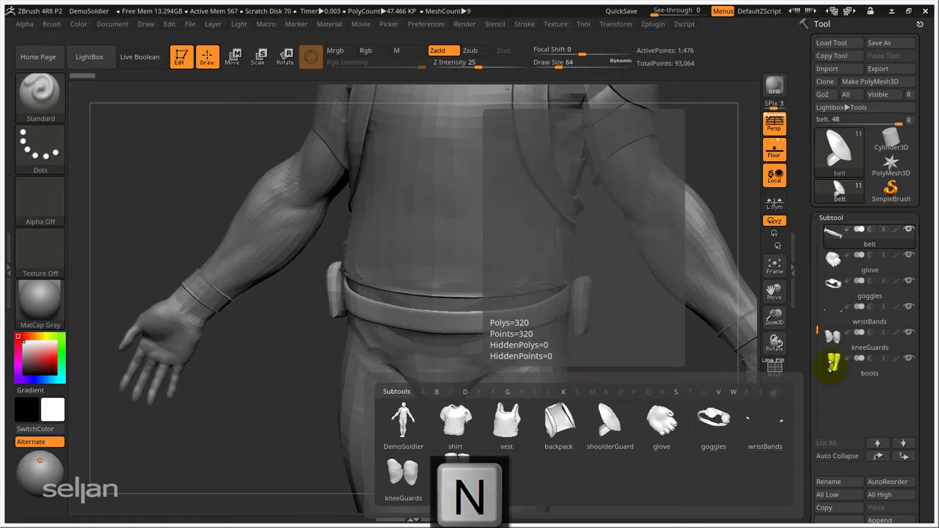
{"action": "key", "text": "n"}
{"action": "mouse_move", "coordinate": [651, 386]}
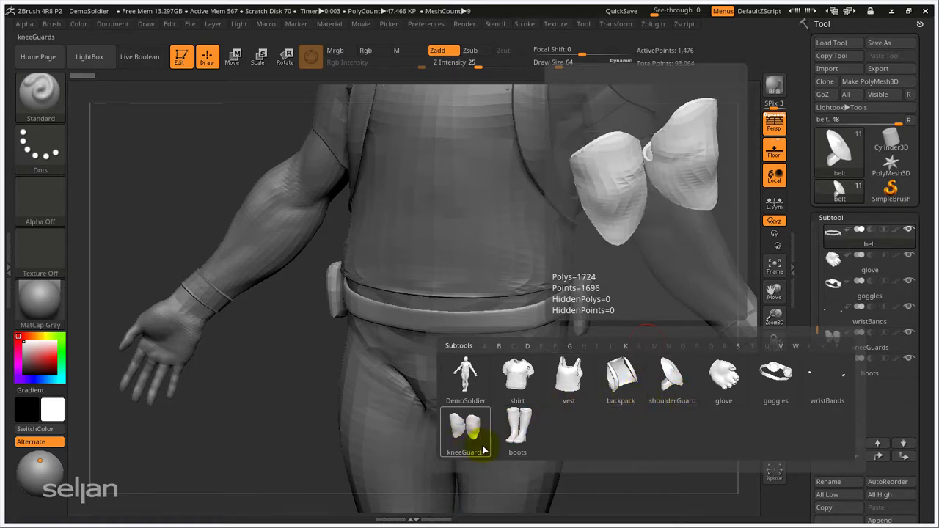
{"action": "mouse_move", "coordinate": [827, 405]}
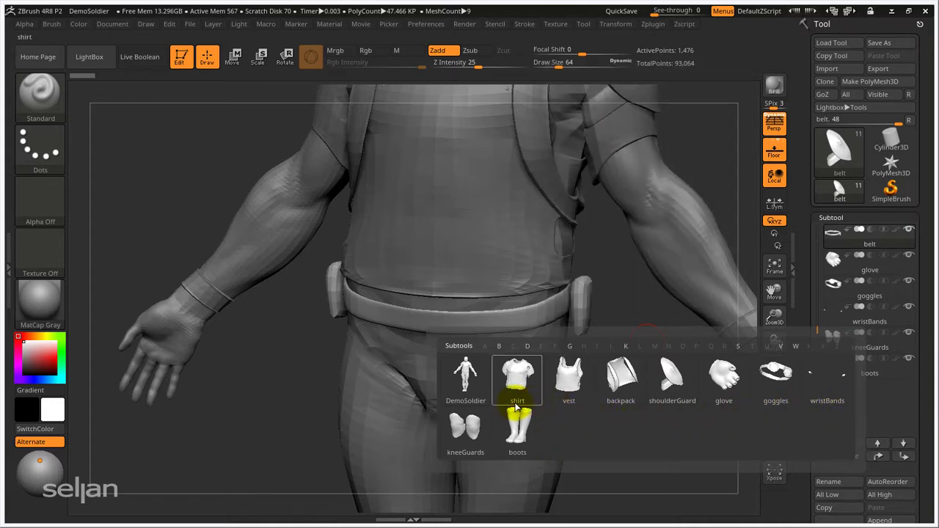
{"action": "mouse_move", "coordinate": [517, 402]}
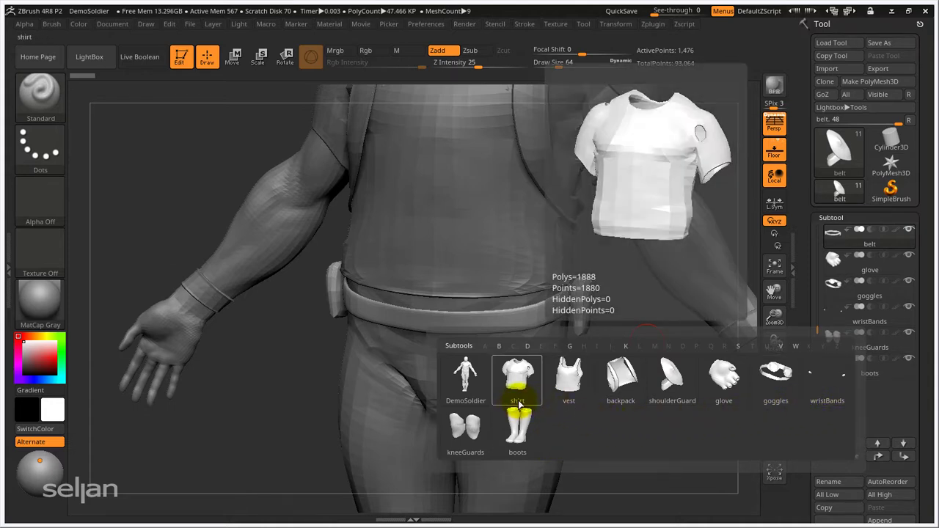
{"action": "left_click", "coordinate": [568, 398]}
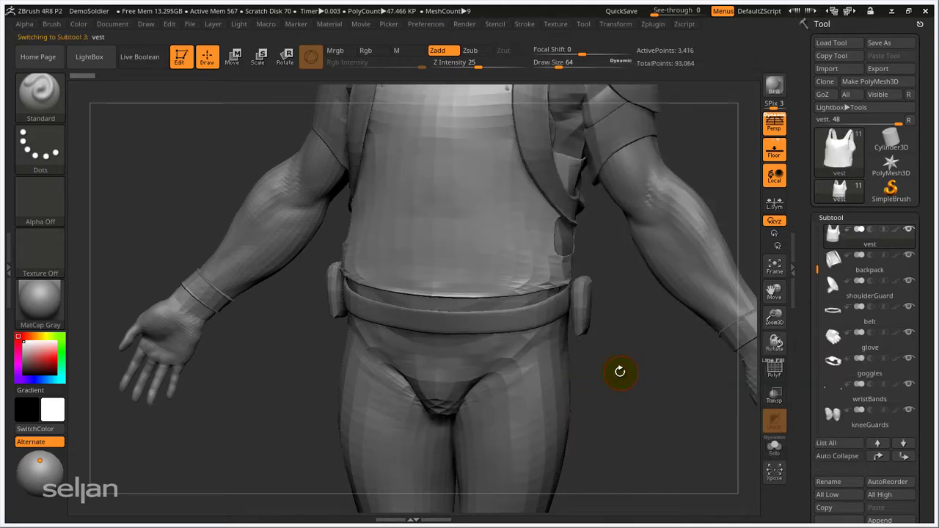
Show the whole soldier from the front and toggle the visibility of the backpack and belt subtools off and on
{"action": "left_click_drag", "start_coordinate": [617, 351], "coordinate": [641, 279]}
{"action": "right_click", "coordinate": [654, 267], "text": "shift"}
{"action": "mouse_move", "coordinate": [554, 288]}
{"action": "right_mouse_down", "text": "alt"}
{"action": "mouse_move", "coordinate": [600, 227]}
{"action": "mouse_move", "coordinate": [601, 208]}
{"action": "mouse_move", "coordinate": [426, 262]}
{"action": "right_mouse_up", "text": "alt"}
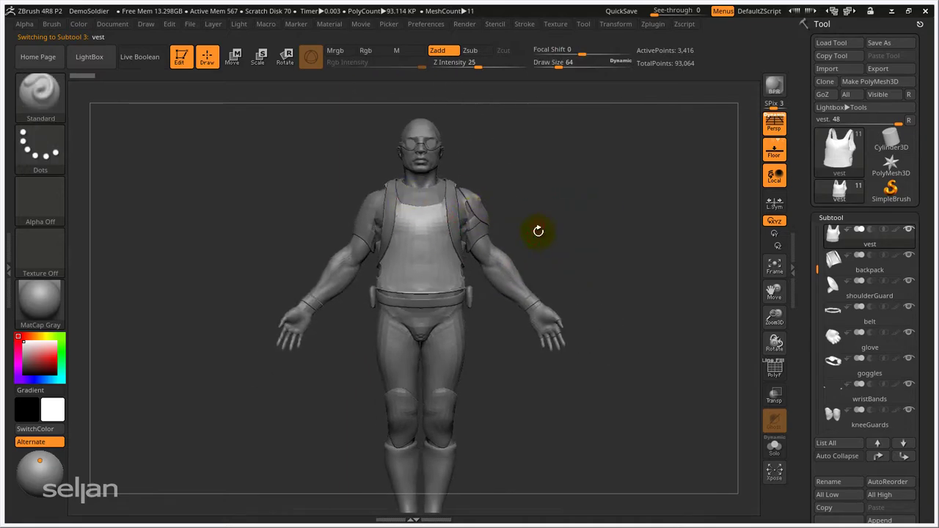
{"action": "mouse_move", "coordinate": [537, 206]}
{"action": "right_mouse_down", "text": "alt"}
{"action": "mouse_move", "coordinate": [602, 193]}
{"action": "mouse_move", "coordinate": [610, 207]}
{"action": "mouse_move", "coordinate": [583, 201]}
{"action": "mouse_move", "coordinate": [595, 308]}
{"action": "right_mouse_up", "text": "alt"}
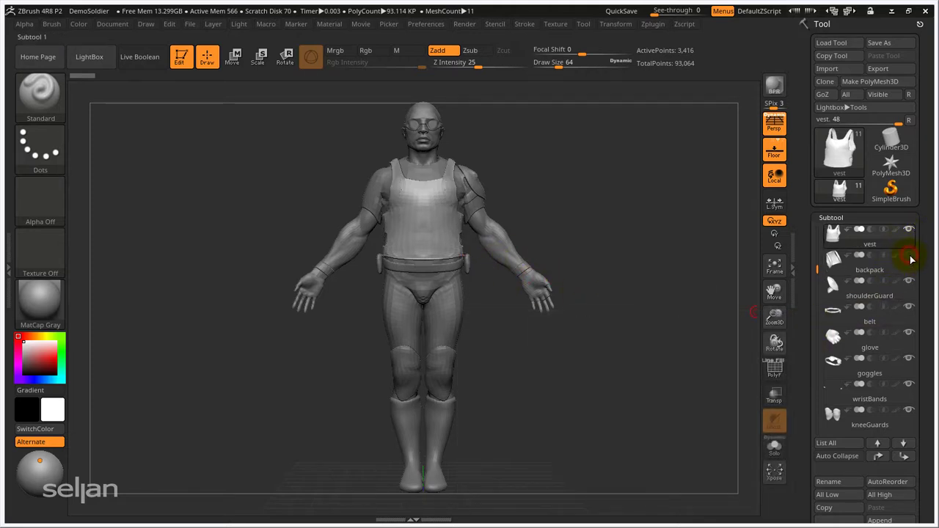
{"action": "left_click", "coordinate": [909, 308]}
{"action": "left_click", "coordinate": [910, 308]}
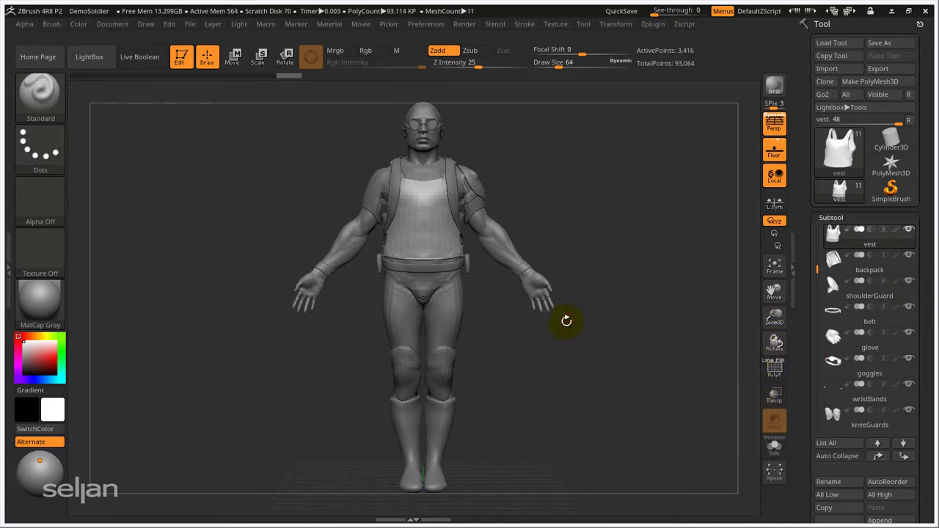
Isolate the vest with Solo mode and examine it from an angled side view
{"action": "left_click", "coordinate": [775, 446]}
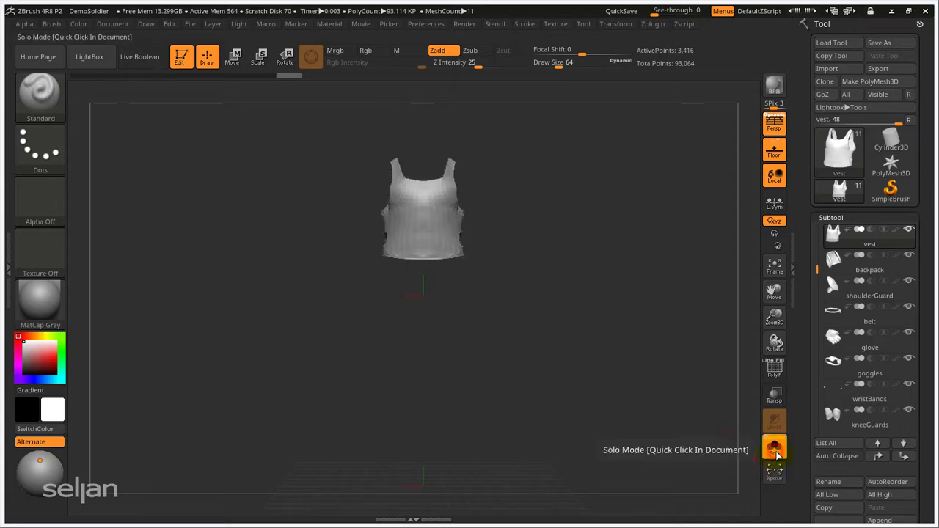
{"action": "right_click_drag", "start_coordinate": [539, 268], "coordinate": [610, 401], "text": "alt"}
{"action": "right_click_drag", "start_coordinate": [605, 303], "coordinate": [555, 382], "text": "alt"}
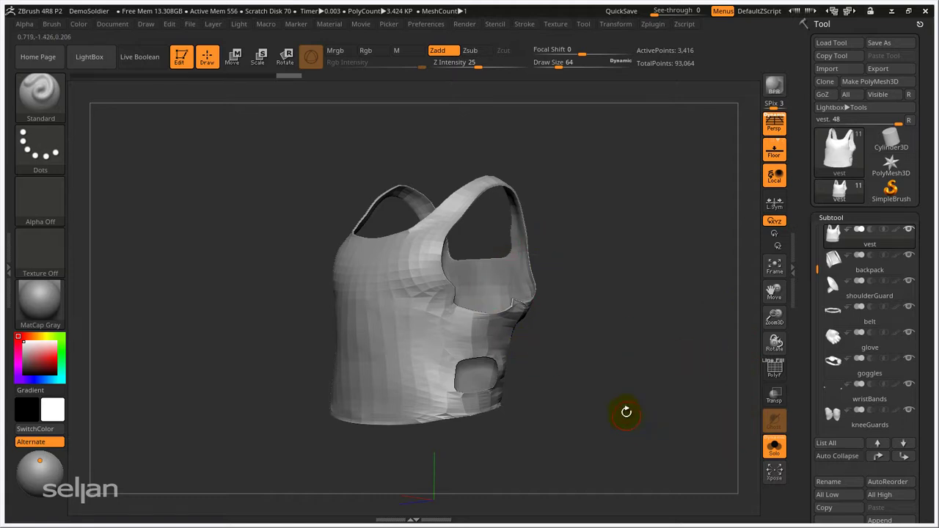
{"action": "right_click_drag", "start_coordinate": [552, 311], "coordinate": [615, 276]}
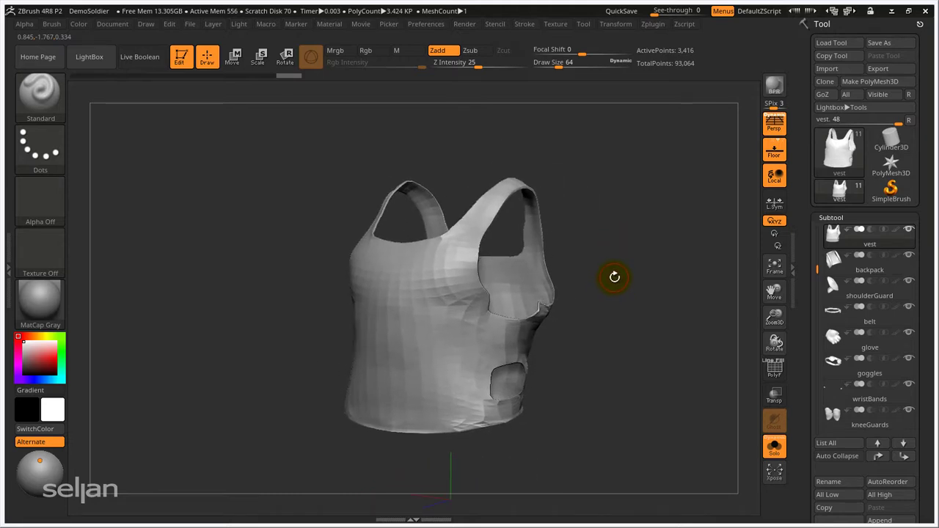
With Solo mode active, switch the active subtool to the DemoSoldier body and on to the glove
{"action": "key", "text": "n"}
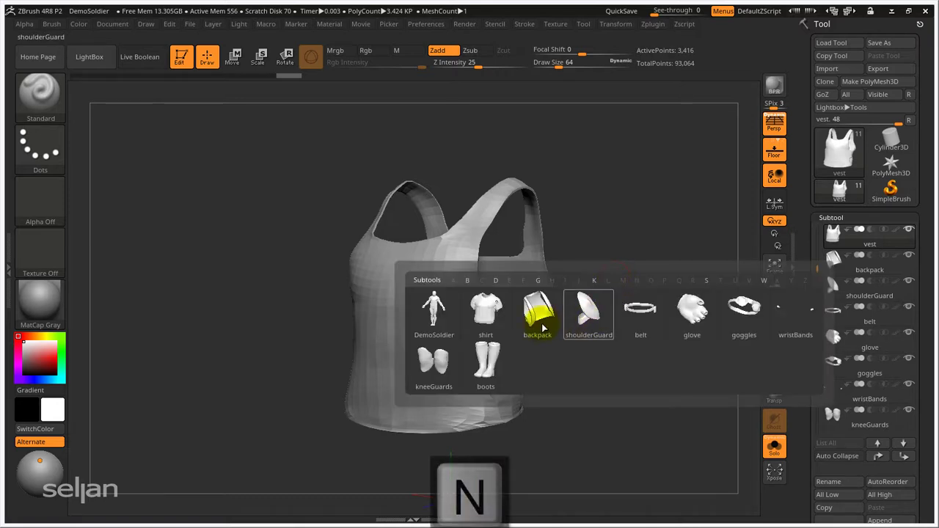
{"action": "left_click", "coordinate": [436, 312]}
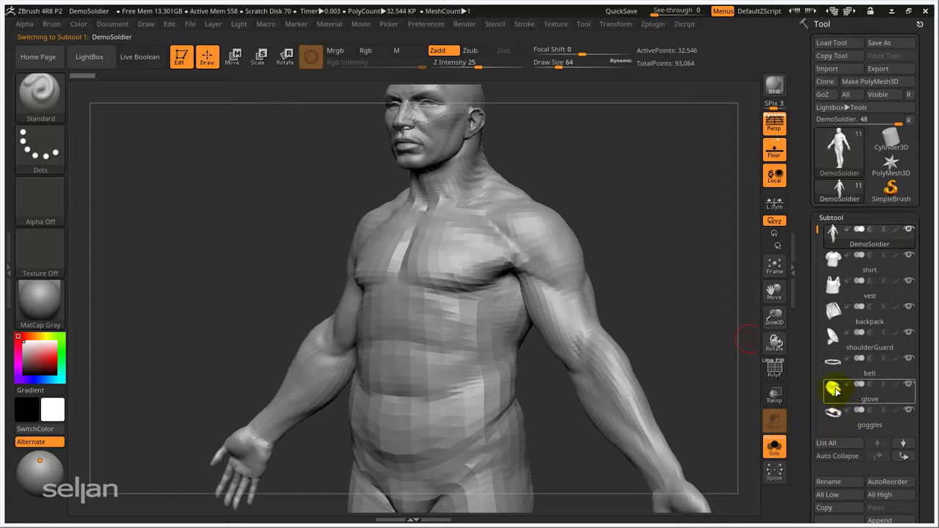
{"action": "left_click", "coordinate": [834, 390]}
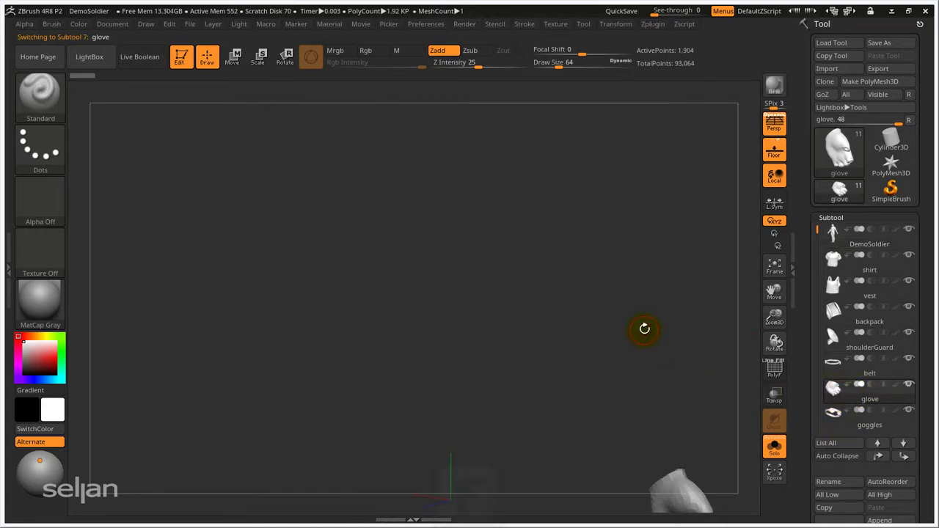
Frame the isolated glove in the view and turn Solo mode off to show the other subtools again
{"action": "key", "text": "f"}
{"action": "mouse_move", "coordinate": [562, 308]}
{"action": "left_mouse_down"}
{"action": "mouse_move", "coordinate": [618, 346]}
{"action": "mouse_move", "coordinate": [592, 257]}
{"action": "mouse_move", "coordinate": [621, 298]}
{"action": "mouse_move", "coordinate": [621, 268]}
{"action": "mouse_move", "coordinate": [586, 276]}
{"action": "left_mouse_up"}
{"action": "key", "text": "f"}
{"action": "key", "text": "f"}
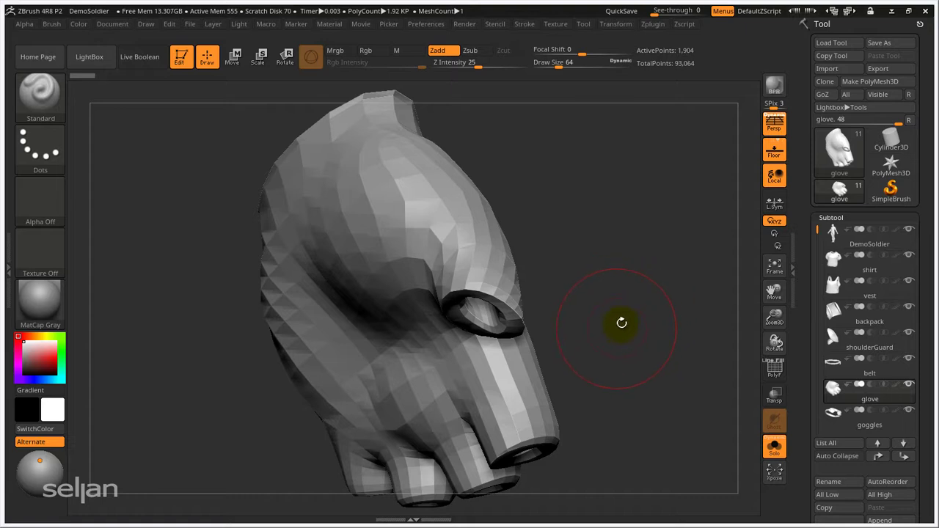
{"action": "left_click", "coordinate": [776, 449]}
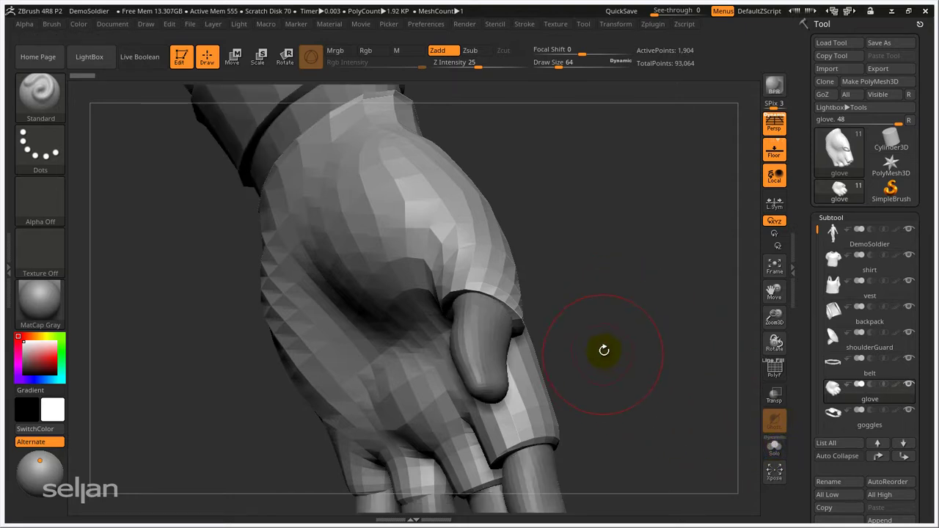
{"action": "left_click_drag", "start_coordinate": [604, 350], "coordinate": [618, 333]}
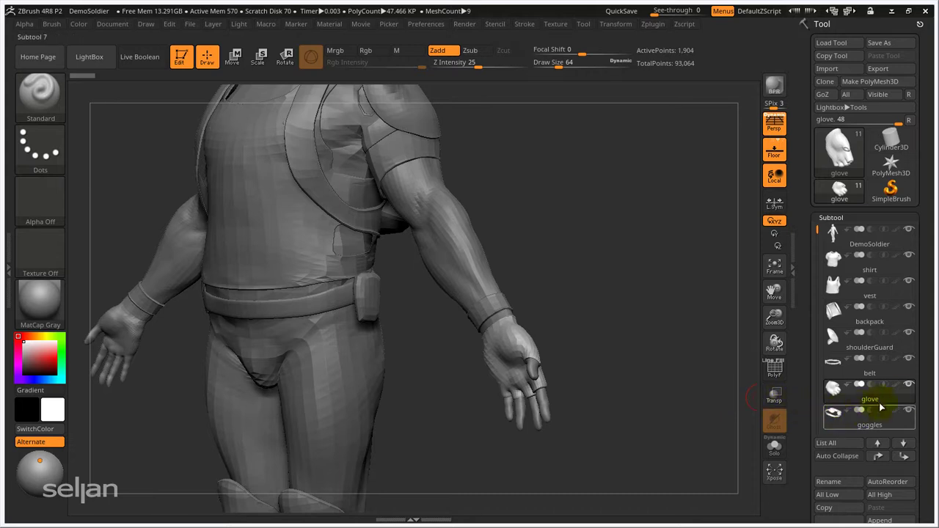
Compare hiding all subtools except the glove with isolating it in Solo mode, and restore the full soldier
{"action": "left_click", "coordinate": [910, 387], "text": "shift"}
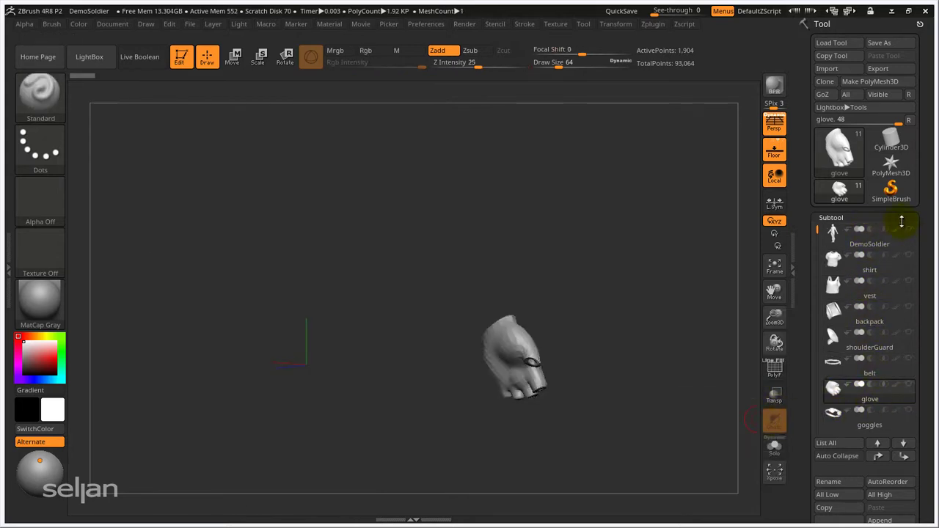
{"action": "mouse_move", "coordinate": [913, 410]}
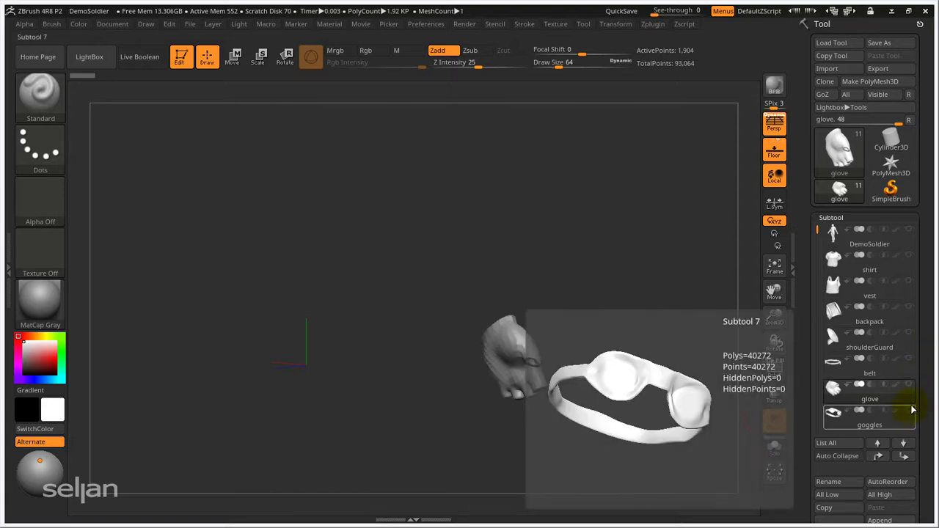
{"action": "mouse_move", "coordinate": [912, 283]}
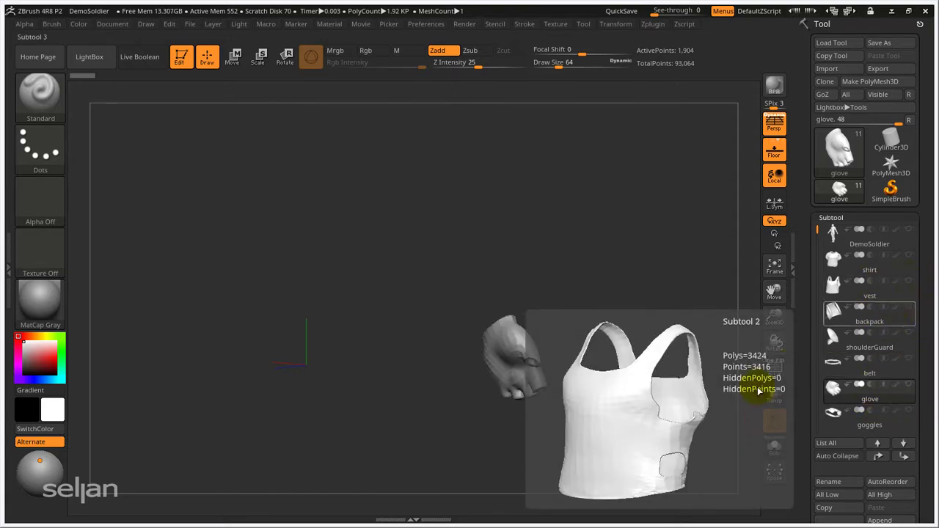
{"action": "left_click", "coordinate": [775, 447]}
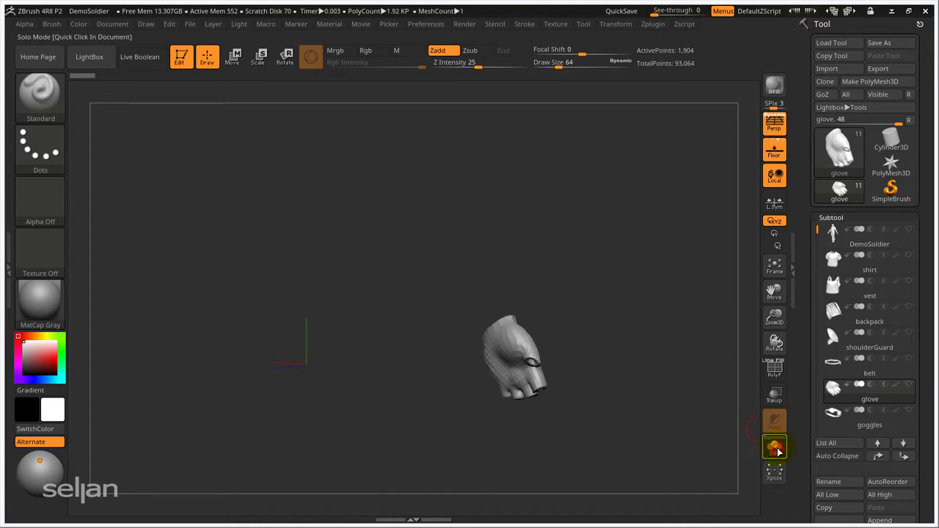
{"action": "mouse_move", "coordinate": [905, 387]}
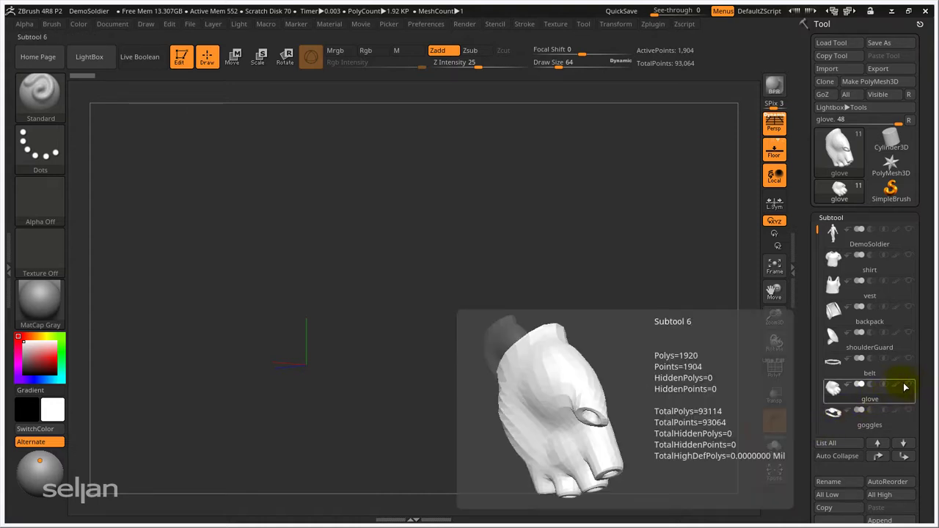
{"action": "left_click", "coordinate": [776, 446]}
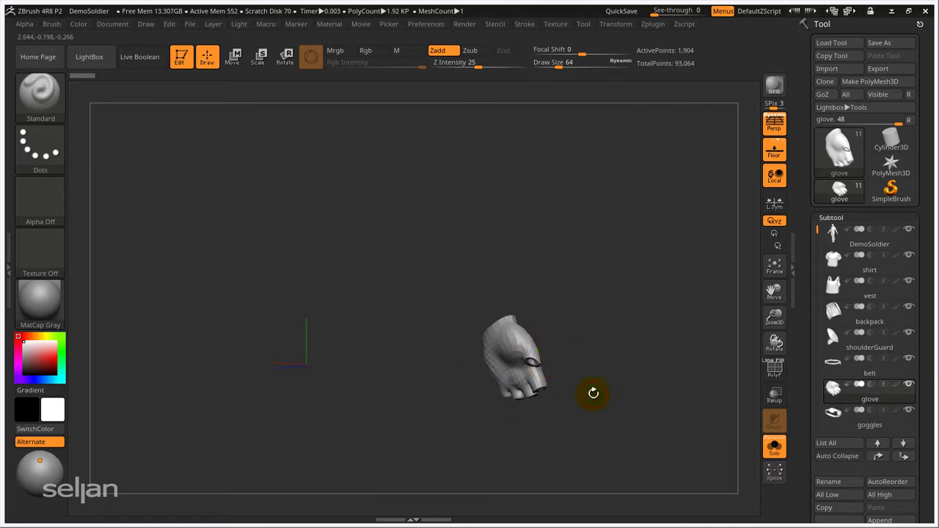
{"action": "left_click", "coordinate": [774, 448]}
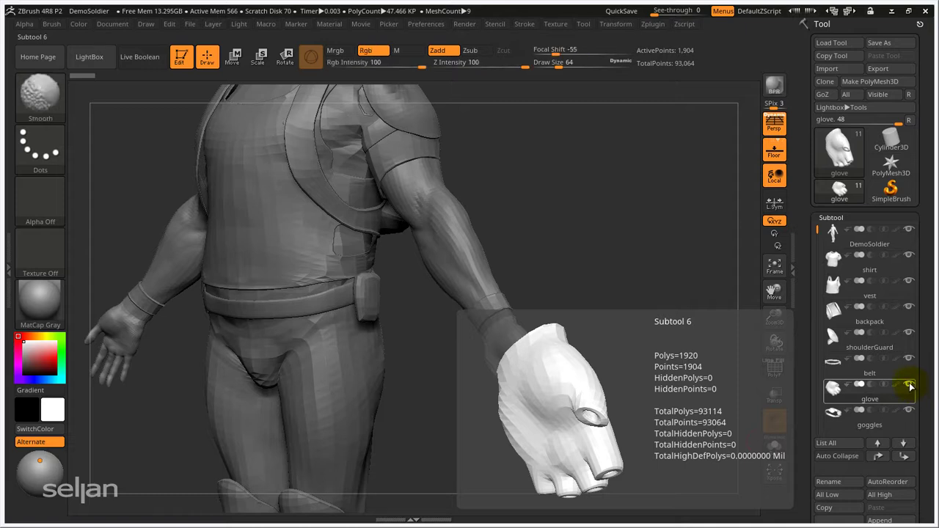
Hide all subtools except the glove and make the vest and shirt visible again
{"action": "left_click", "coordinate": [910, 385], "text": "shift"}
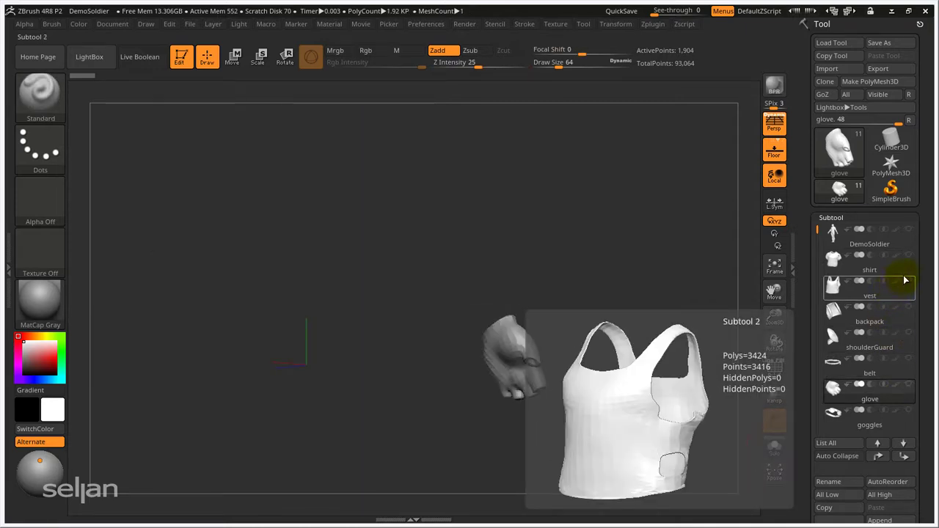
{"action": "left_click", "coordinate": [909, 281]}
{"action": "left_click", "coordinate": [909, 255]}
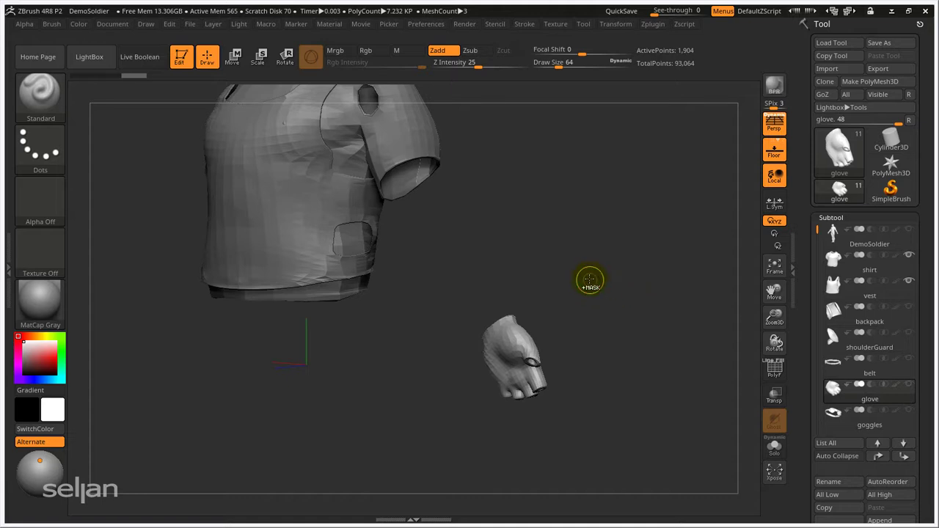
{"action": "left_click_drag", "start_coordinate": [587, 274], "coordinate": [609, 297]}
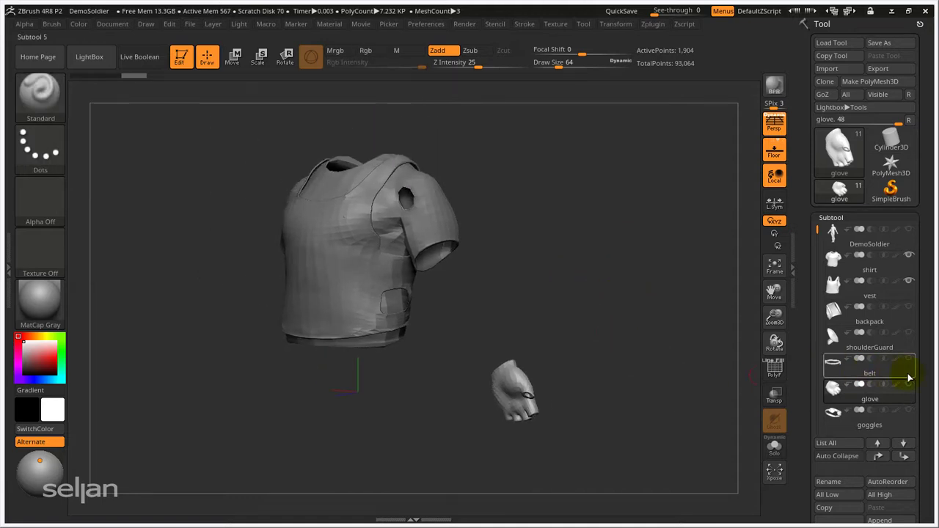
Make the hidden belt the active subtool from the subtool list
{"action": "mouse_move", "coordinate": [852, 404]}
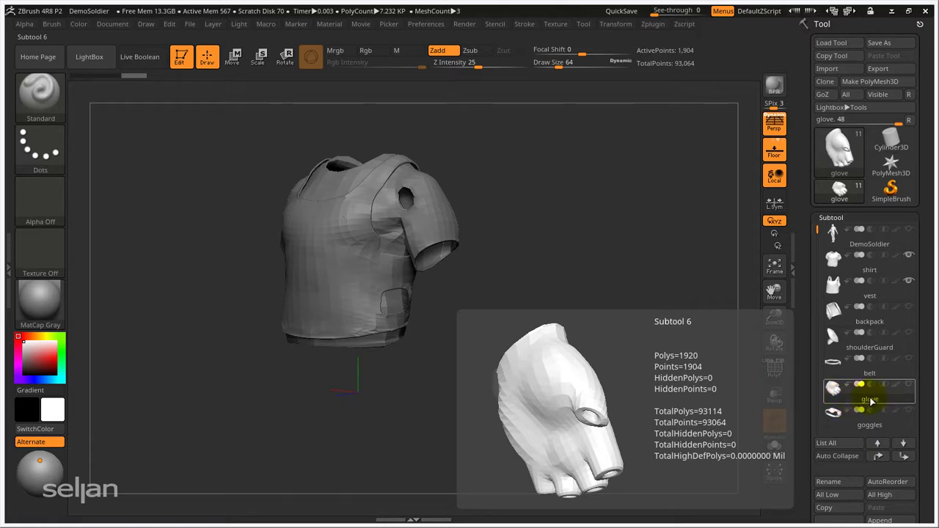
{"action": "mouse_move", "coordinate": [873, 367]}
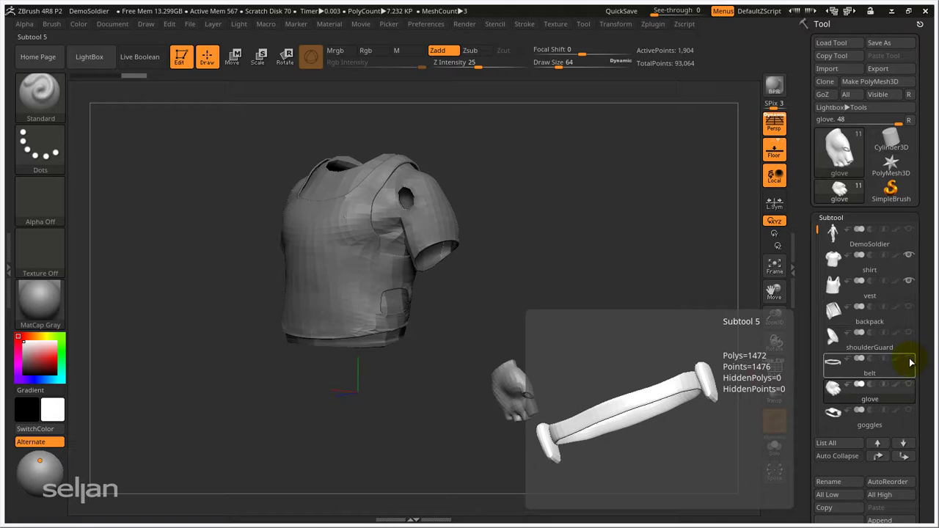
{"action": "left_click", "coordinate": [864, 373]}
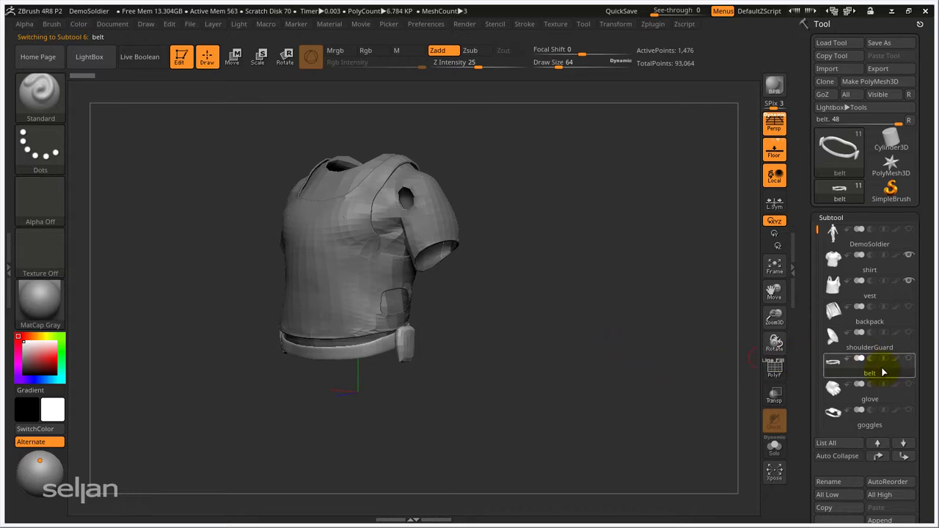
{"action": "mouse_move", "coordinate": [862, 373]}
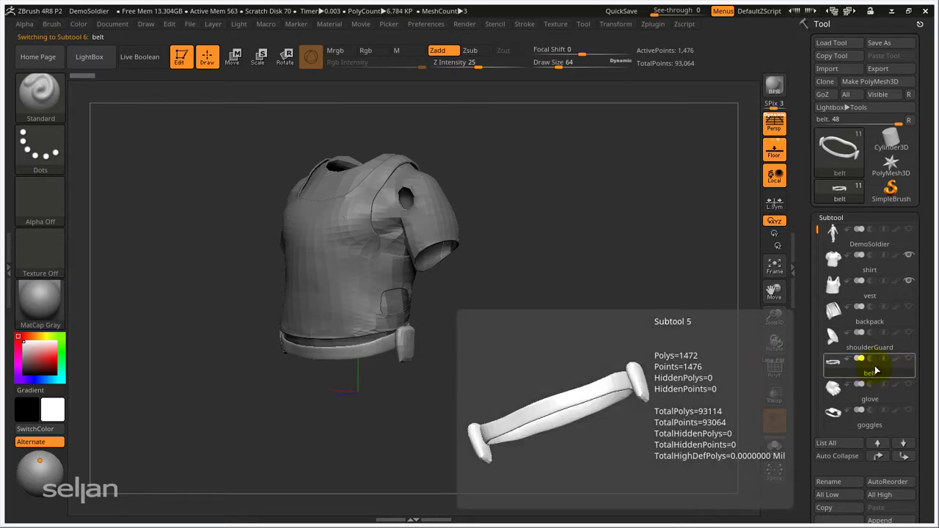
Step the active subtool selection up the list from the belt to DemoSoldier, and back down to the vest
{"action": "left_click", "coordinate": [879, 444]}
{"action": "left_click", "coordinate": [880, 444]}
{"action": "left_click", "coordinate": [879, 444]}
{"action": "left_click", "coordinate": [880, 444]}
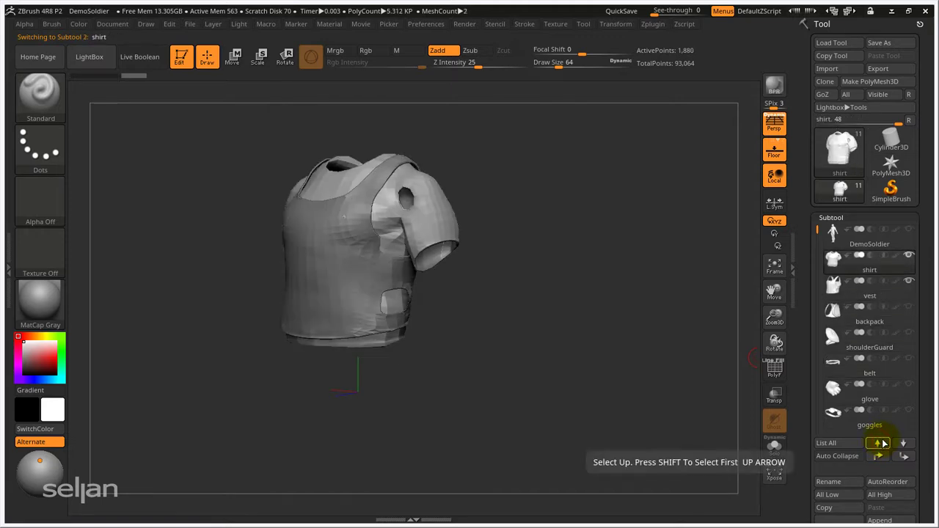
{"action": "left_click", "coordinate": [885, 443]}
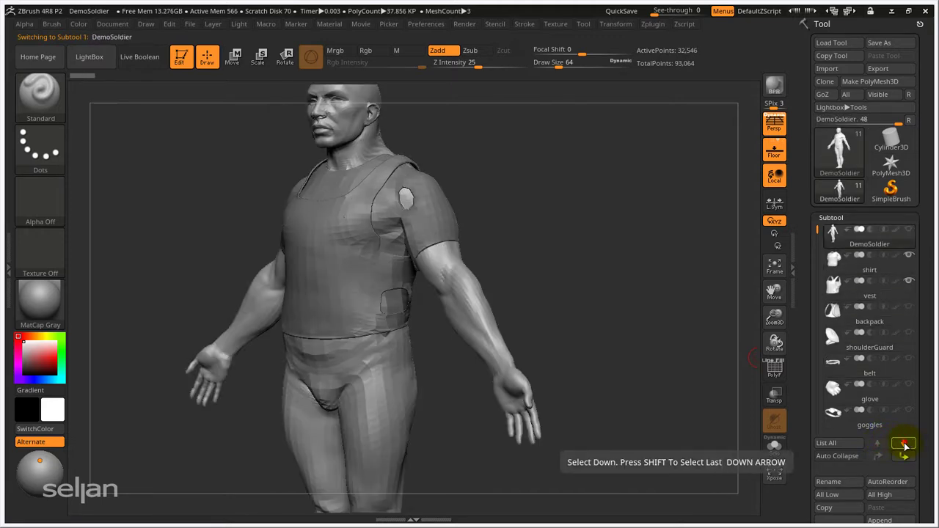
{"action": "left_click", "coordinate": [903, 444]}
{"action": "left_click", "coordinate": [902, 444]}
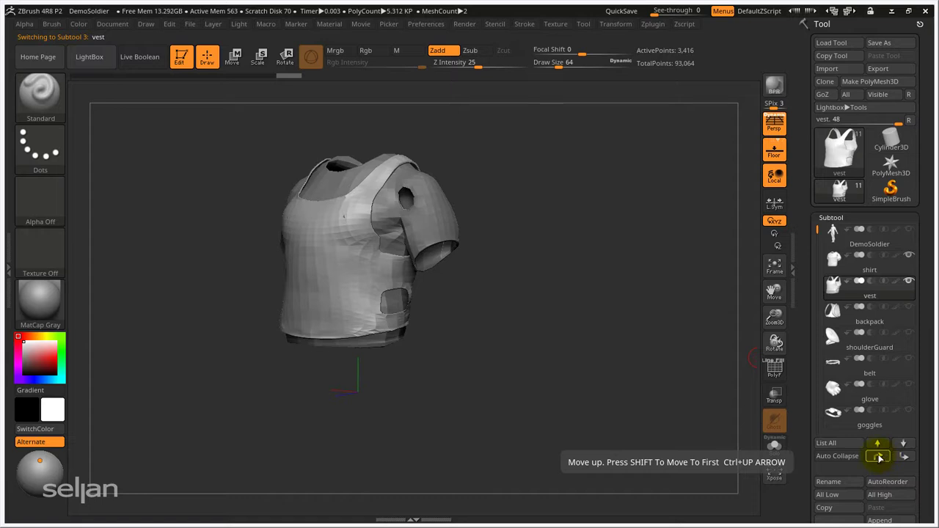
Move the vest subtool up to the first place in the subtool list, above DemoSoldier
{"action": "left_click", "coordinate": [882, 457]}
{"action": "left_click", "coordinate": [882, 457]}
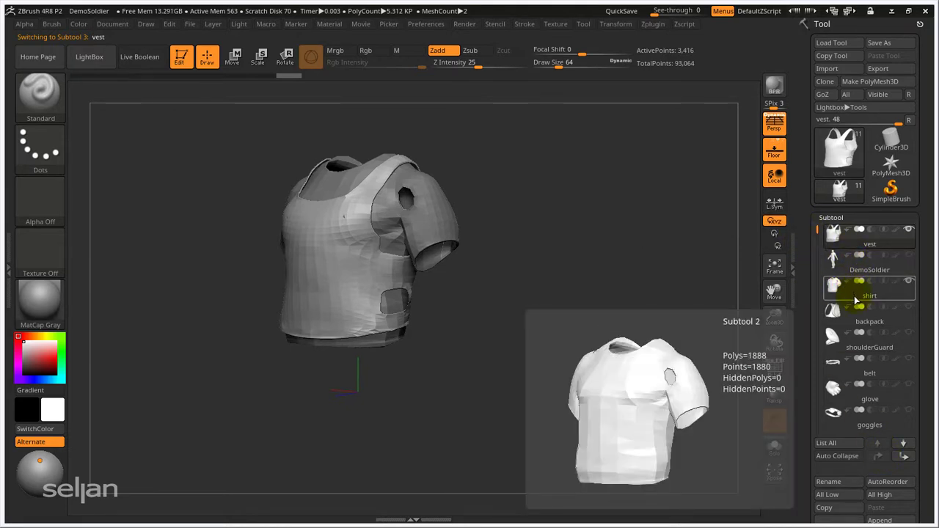
{"action": "left_click_drag", "start_coordinate": [813, 228], "coordinate": [825, 211]}
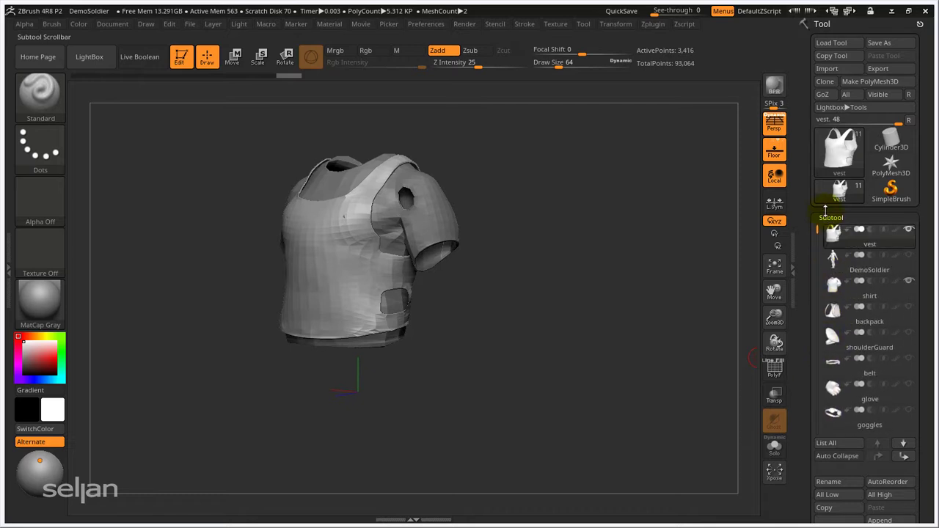
Move the vest subtool directly to the last place in the subtool list, and directly back to the first place
{"action": "left_click", "coordinate": [906, 458], "text": "shift"}
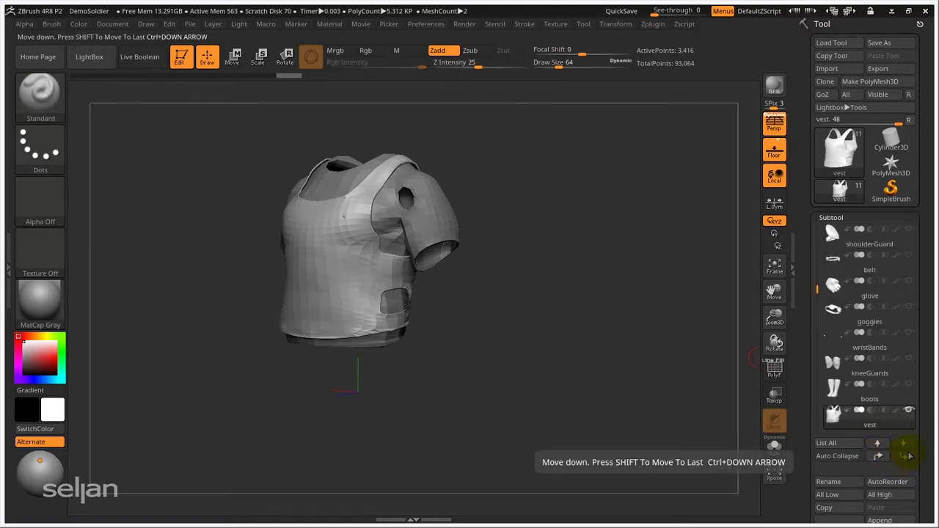
{"action": "mouse_move", "coordinate": [845, 433]}
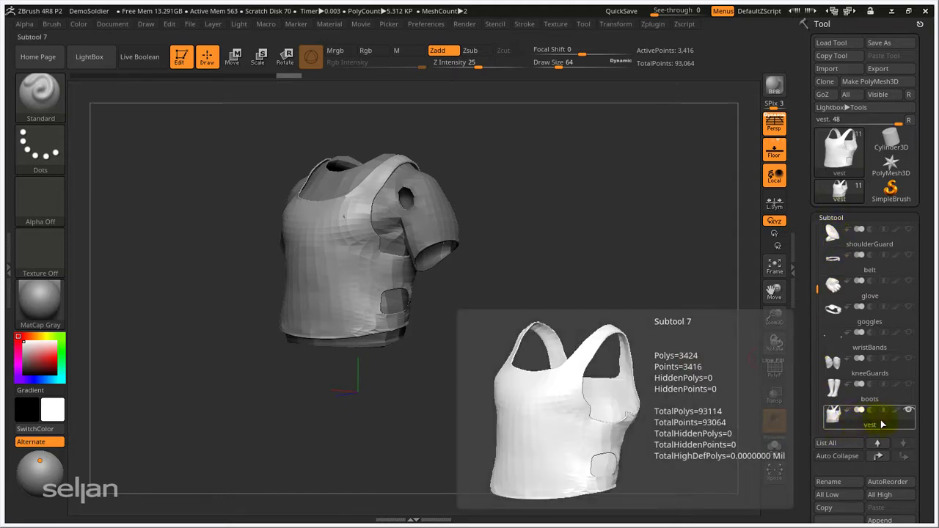
{"action": "left_click", "coordinate": [862, 428]}
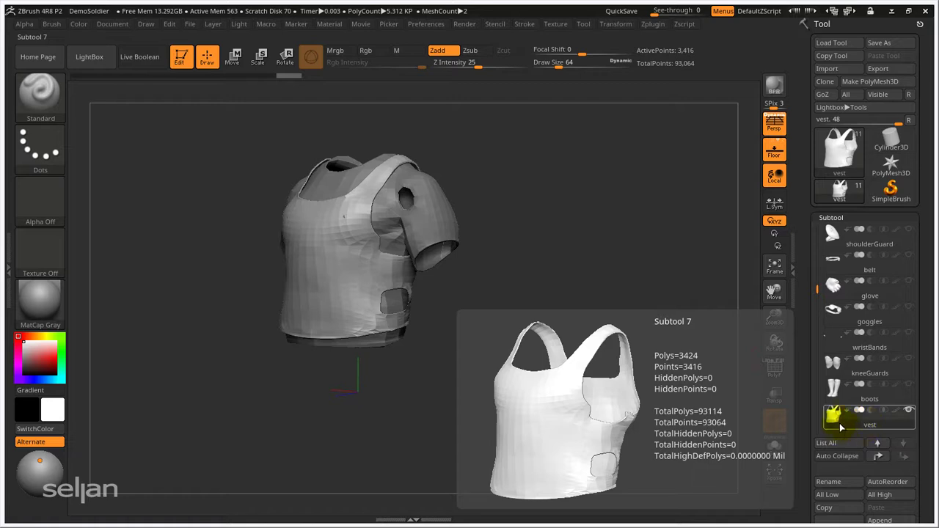
{"action": "key", "text": "shift"}
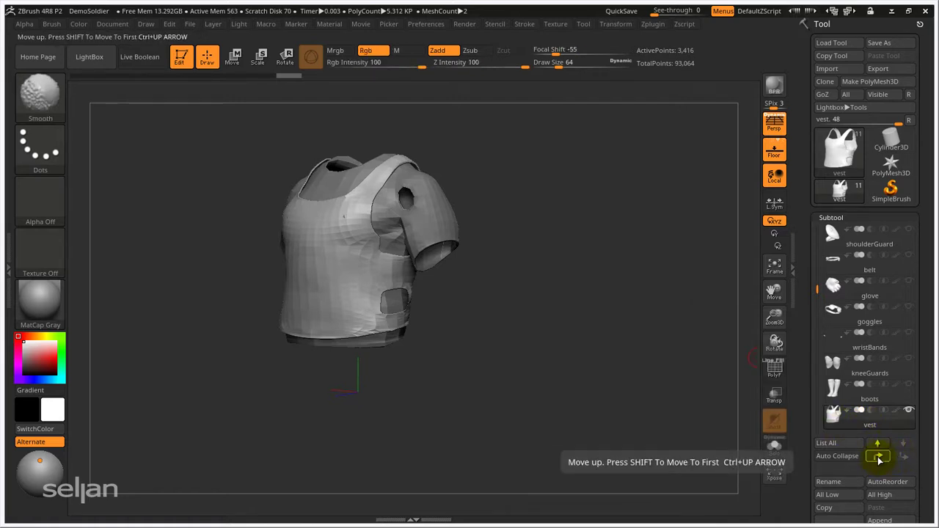
{"action": "left_click", "coordinate": [879, 458], "text": "shift"}
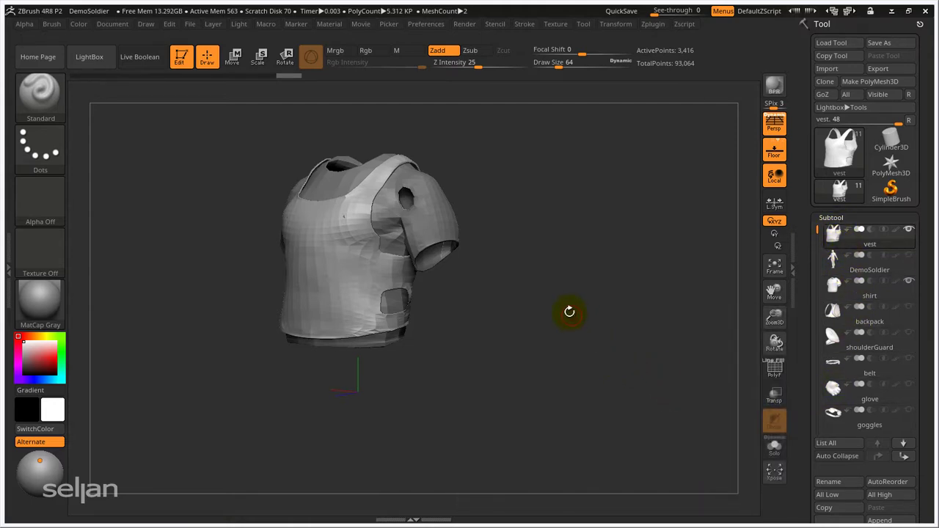
Hide all subtools except the vest, and make every subtool of the soldier visible again
{"action": "left_click", "coordinate": [909, 230], "text": "shift"}
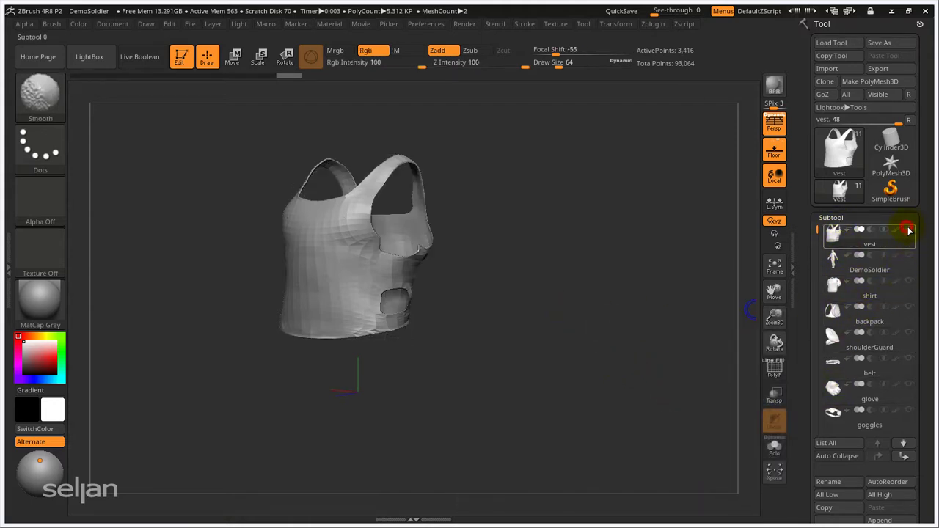
{"action": "left_click", "coordinate": [909, 230], "text": "shift"}
{"action": "mouse_move", "coordinate": [667, 293]}
{"action": "left_mouse_down"}
{"action": "mouse_move", "coordinate": [601, 272]}
{"action": "mouse_move", "coordinate": [603, 258]}
{"action": "mouse_move", "coordinate": [629, 287]}
{"action": "mouse_move", "coordinate": [607, 267]}
{"action": "mouse_move", "coordinate": [577, 261]}
{"action": "mouse_move", "coordinate": [580, 272]}
{"action": "mouse_move", "coordinate": [571, 268]}
{"action": "left_mouse_up"}
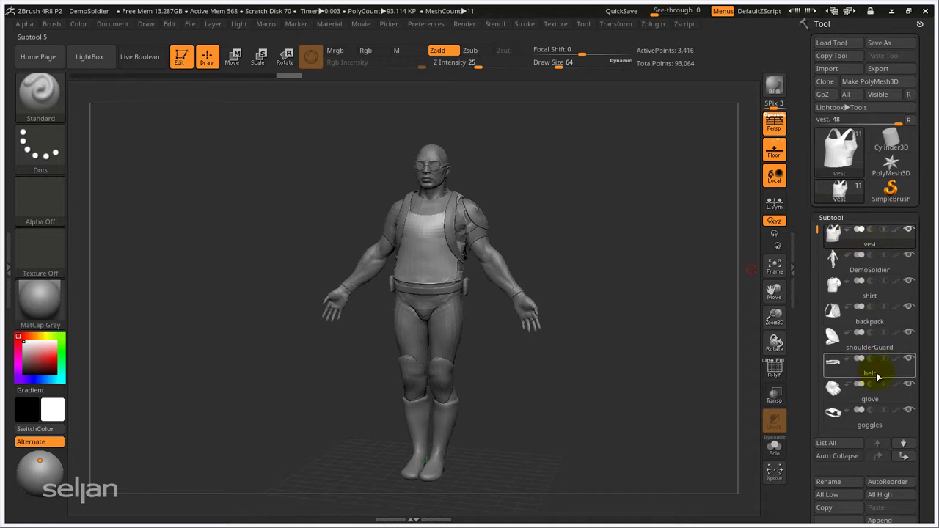
{"action": "mouse_move", "coordinate": [663, 301]}
{"action": "left_mouse_down"}
{"action": "mouse_move", "coordinate": [610, 306]}
{"action": "mouse_move", "coordinate": [618, 298]}
{"action": "mouse_move", "coordinate": [608, 306]}
{"action": "mouse_move", "coordinate": [654, 324]}
{"action": "left_mouse_up"}
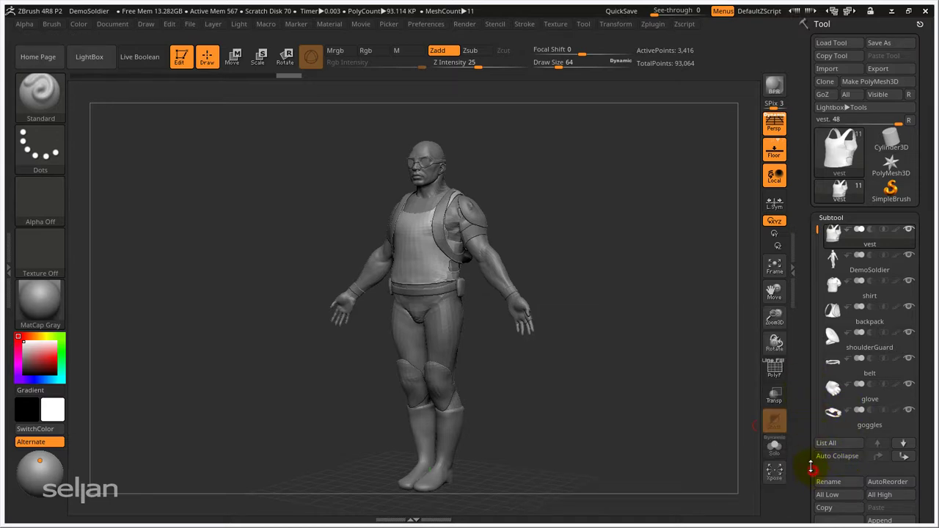
Spread the soldier's subtools apart in Xpose view and examine the separated parts from several angles
{"action": "left_click_drag", "start_coordinate": [810, 467], "coordinate": [821, 437]}
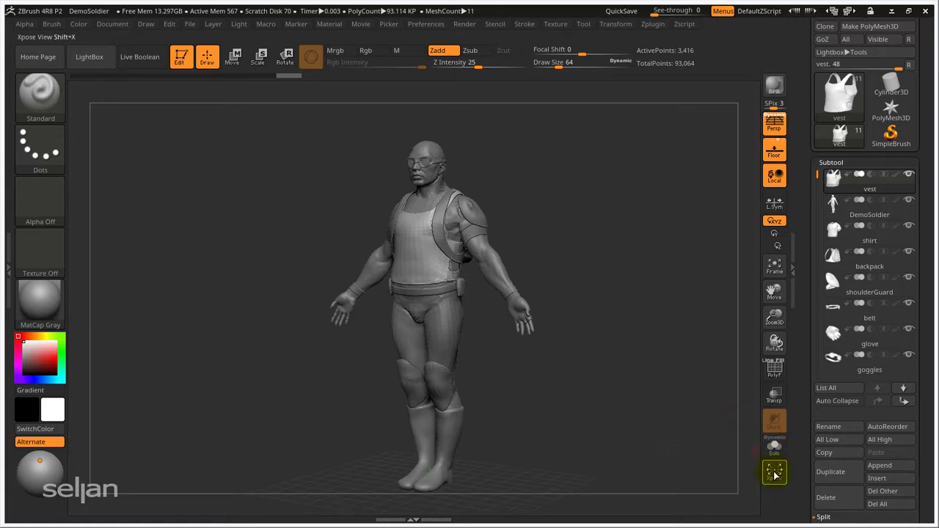
{"action": "key", "text": "shift+x"}
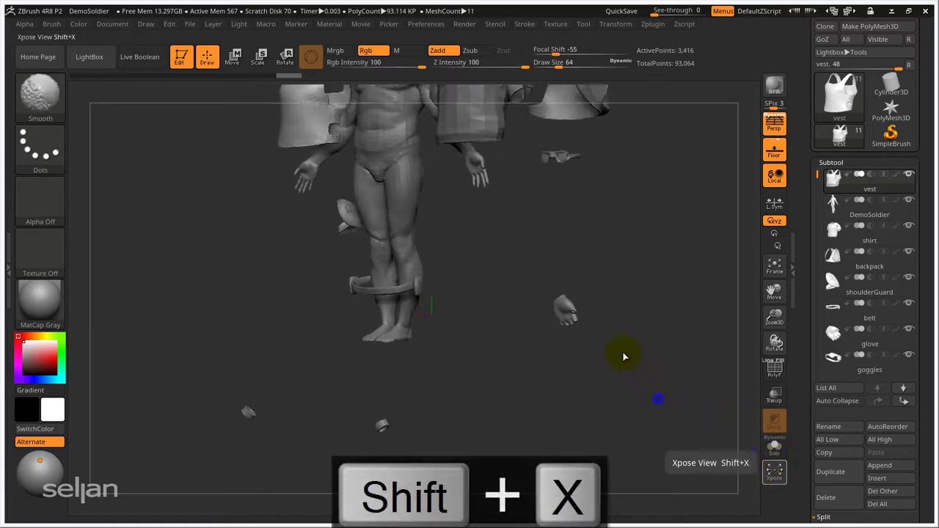
{"action": "key", "text": "f"}
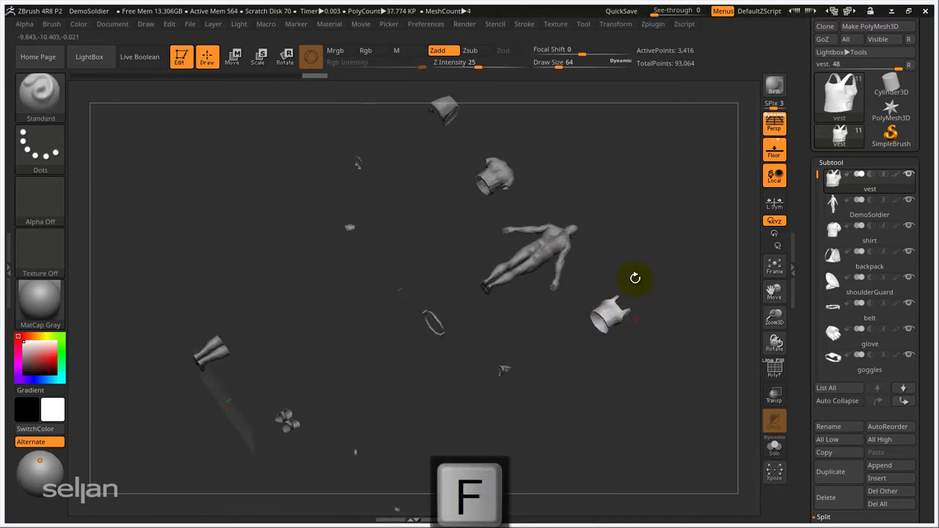
{"action": "mouse_move", "coordinate": [588, 256]}
{"action": "left_mouse_down"}
{"action": "mouse_move", "coordinate": [591, 313]}
{"action": "mouse_move", "coordinate": [528, 271]}
{"action": "mouse_move", "coordinate": [587, 320]}
{"action": "mouse_move", "coordinate": [642, 247]}
{"action": "mouse_move", "coordinate": [610, 267]}
{"action": "mouse_move", "coordinate": [648, 323]}
{"action": "mouse_move", "coordinate": [561, 284]}
{"action": "left_mouse_up"}
{"action": "key", "text": "ctrl"}
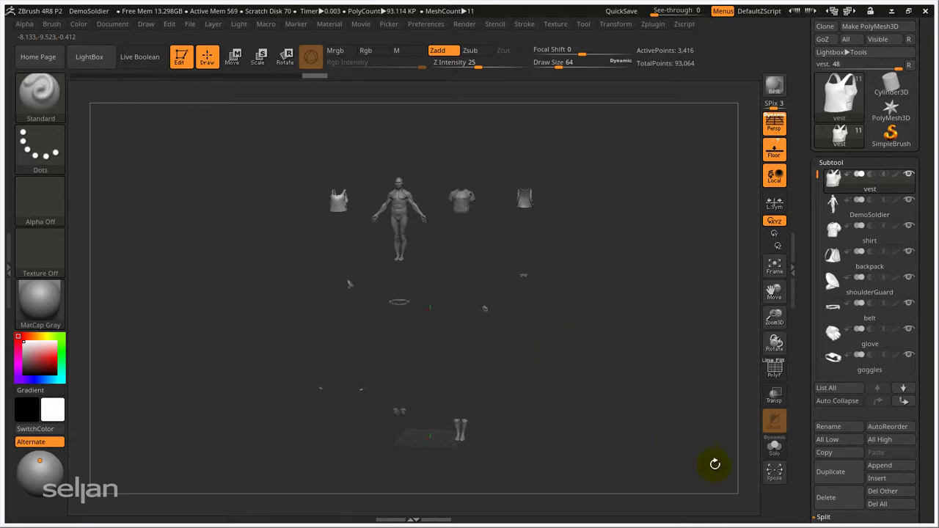
{"action": "left_click_drag", "start_coordinate": [579, 310], "coordinate": [589, 321]}
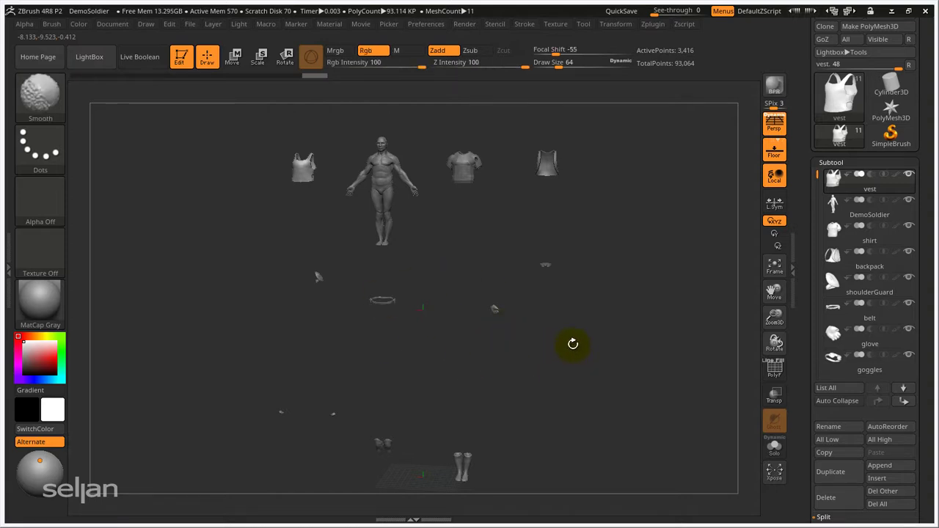
{"action": "key", "text": "shift+f"}
{"action": "key", "text": "shift+f"}
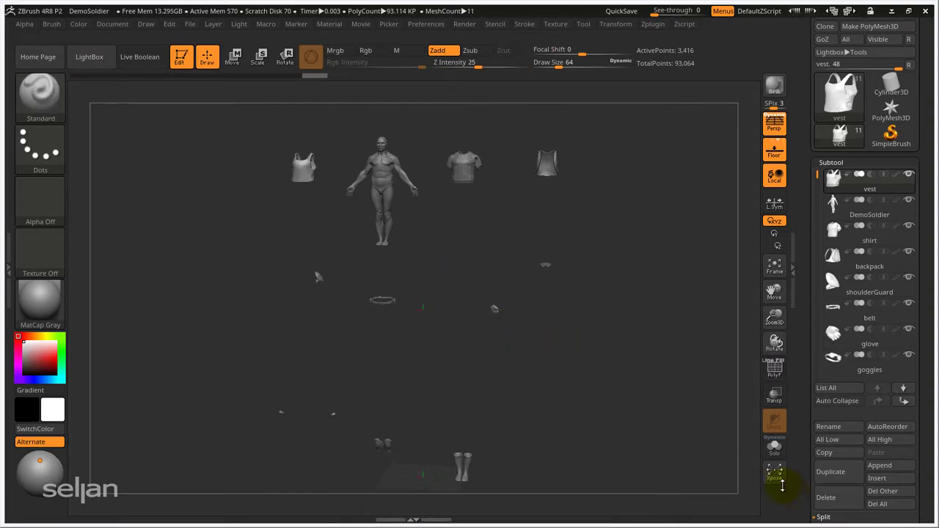
Turn off Xpose view to reassemble the soldier and frame the model
{"action": "key", "text": "shift+x"}
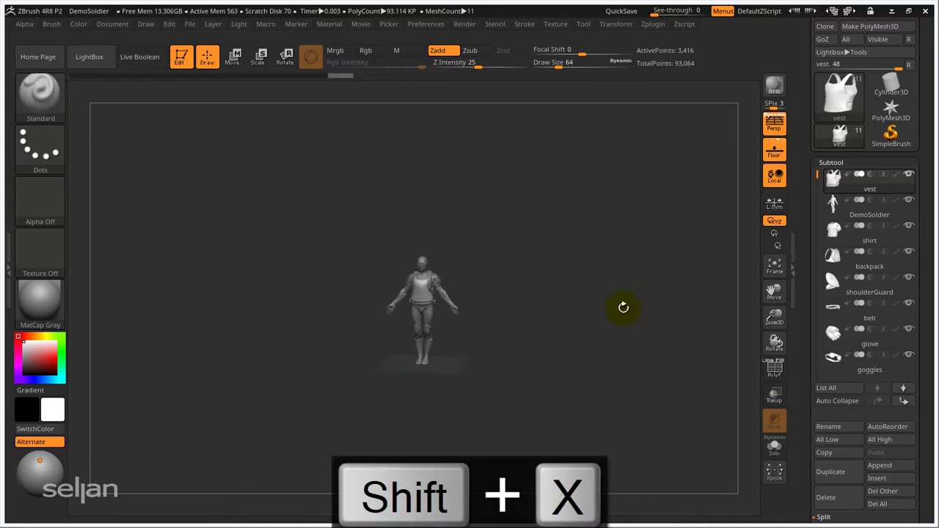
{"action": "key", "text": "f"}
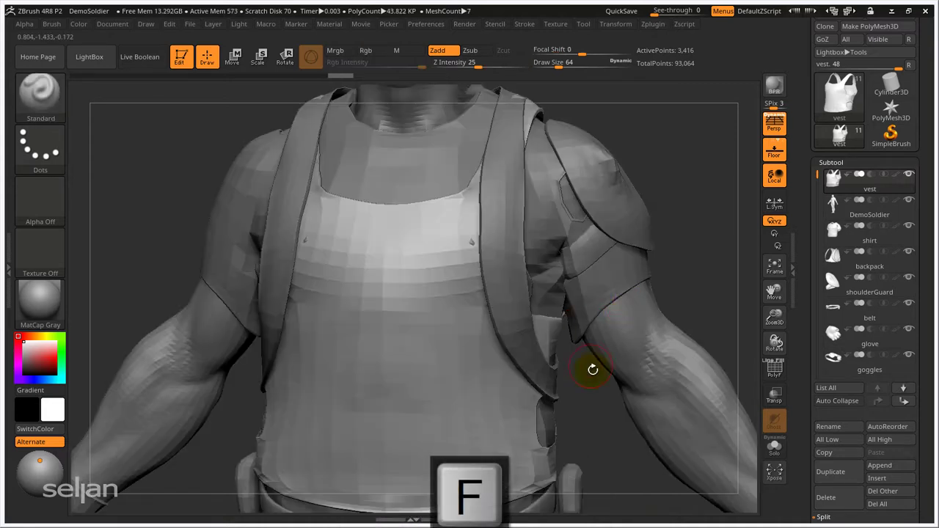
{"action": "mouse_move", "coordinate": [579, 369]}
{"action": "right_mouse_down", "text": "ctrl"}
{"action": "mouse_move", "coordinate": [535, 266]}
{"action": "mouse_move", "coordinate": [562, 340]}
{"action": "mouse_move", "coordinate": [588, 240]}
{"action": "right_mouse_up", "text": "ctrl"}
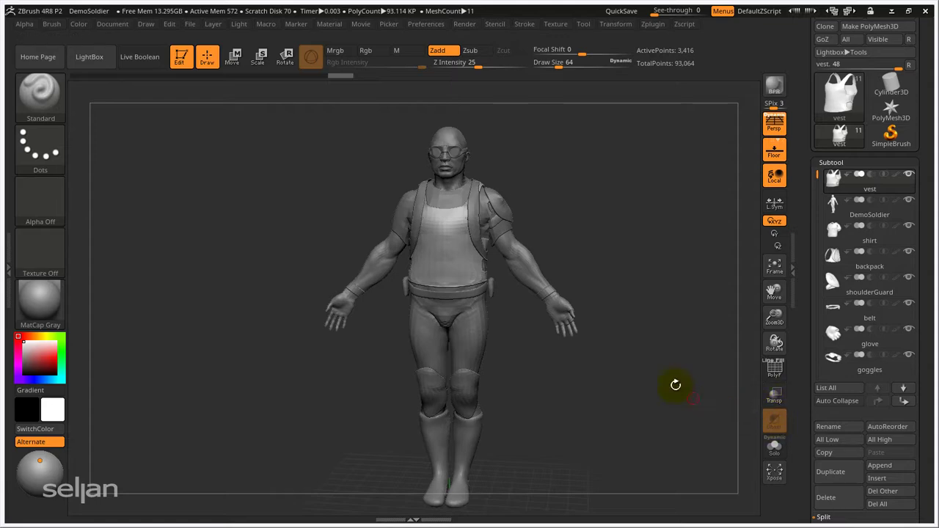
Make the DemoSoldier body the active subtool by picking it on the model, and turn on transparency for the other subtools
{"action": "right_click_drag", "start_coordinate": [675, 384], "coordinate": [668, 307]}
{"action": "left_click", "coordinate": [419, 110], "text": "alt"}
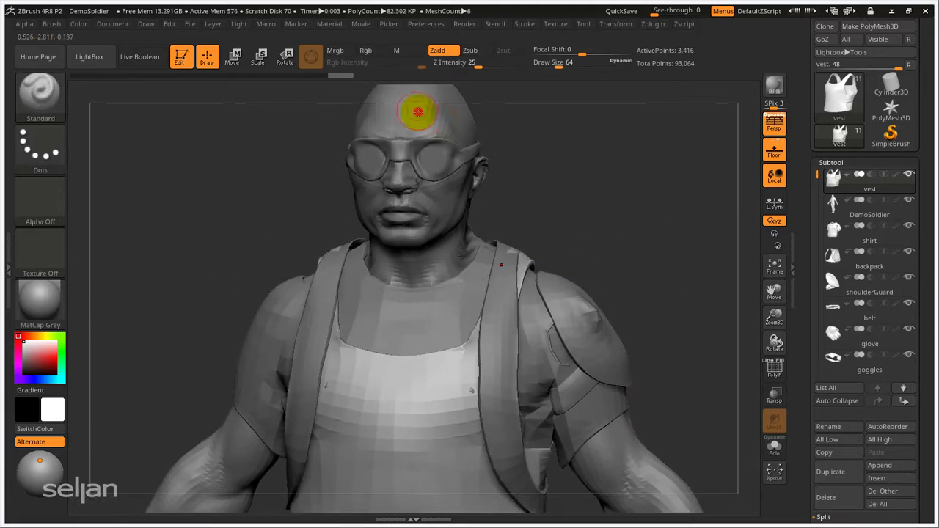
{"action": "mouse_move", "coordinate": [572, 187]}
{"action": "right_mouse_down"}
{"action": "mouse_move", "coordinate": [581, 184]}
{"action": "mouse_move", "coordinate": [562, 193]}
{"action": "right_mouse_up"}
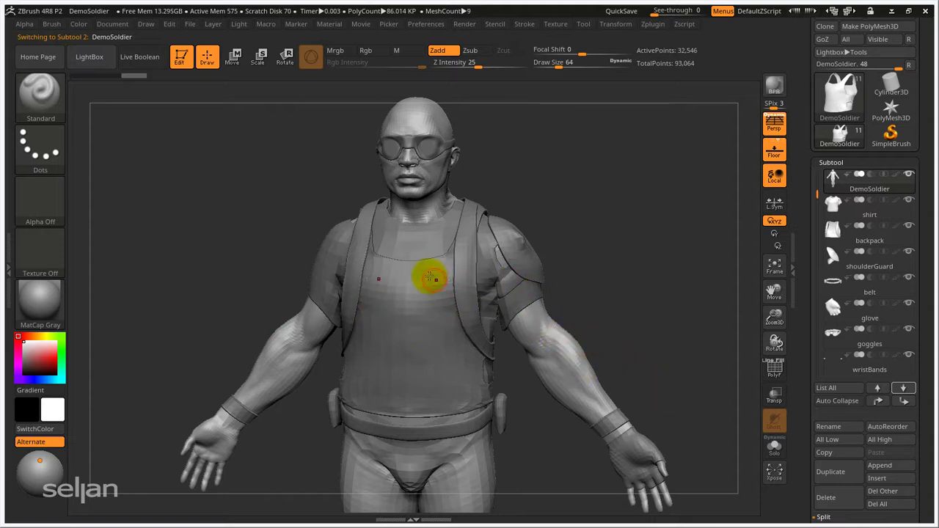
{"action": "left_click", "coordinate": [776, 398]}
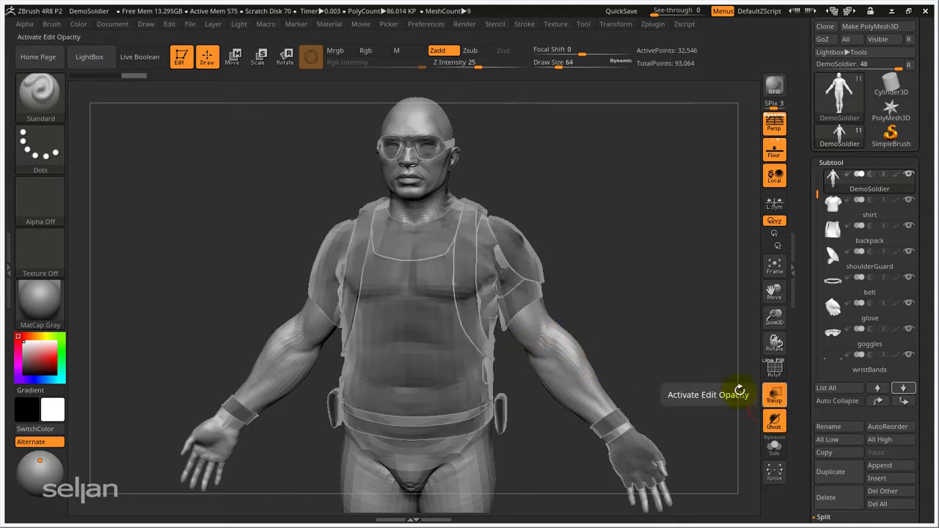
Sculpt symmetrical Standard brush strokes on the body's upper chest through the transparent clothing
{"action": "left_click_drag", "start_coordinate": [600, 257], "coordinate": [579, 256]}
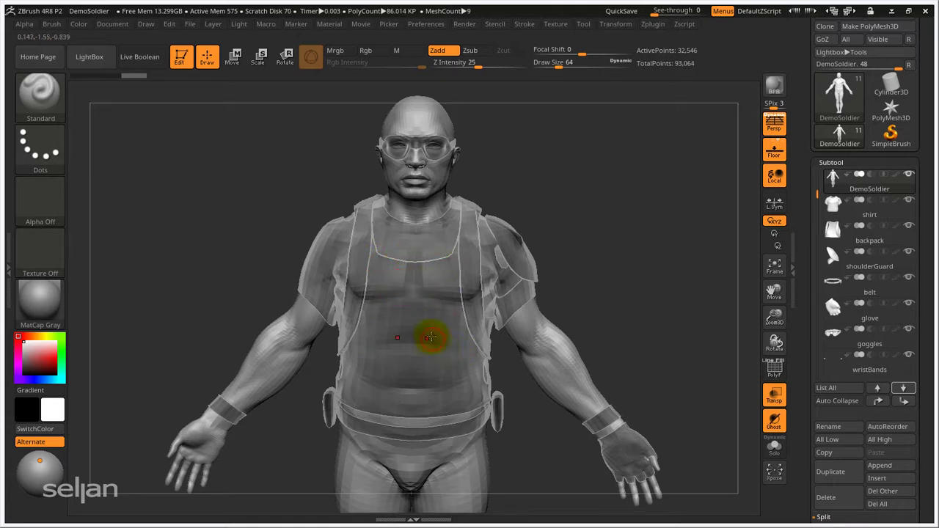
{"action": "left_click_drag", "start_coordinate": [590, 295], "coordinate": [520, 283]}
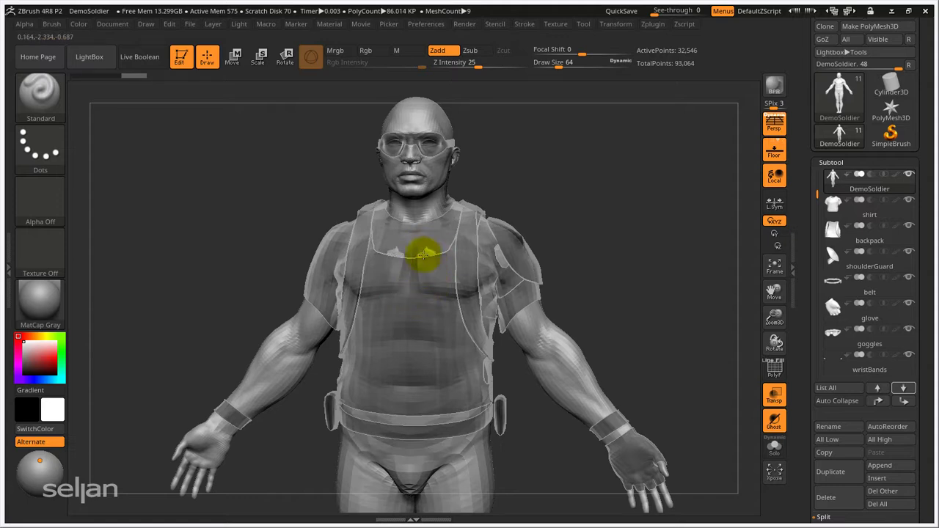
{"action": "left_click_drag", "start_coordinate": [426, 256], "coordinate": [427, 240]}
{"action": "mouse_move", "coordinate": [488, 292]}
{"action": "right_mouse_down"}
{"action": "mouse_move", "coordinate": [476, 306]}
{"action": "mouse_move", "coordinate": [470, 292]}
{"action": "right_mouse_up"}
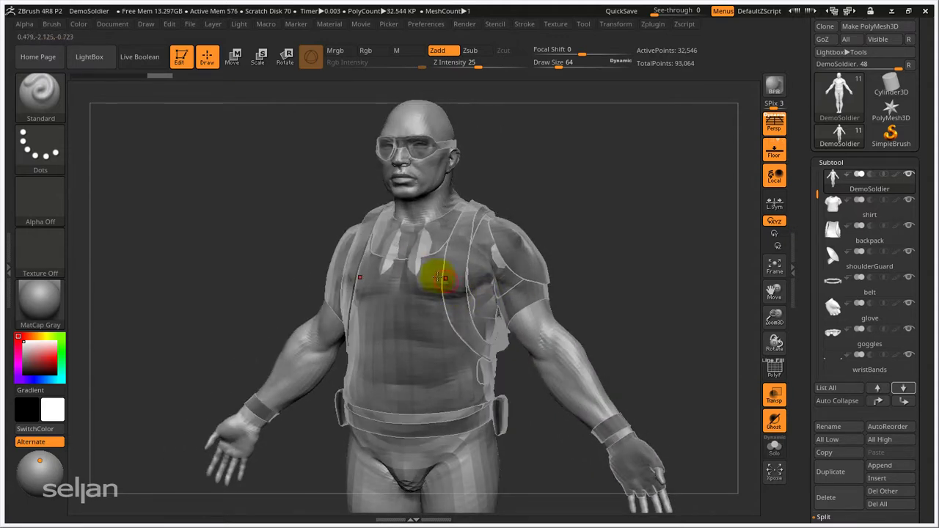
{"action": "right_click_drag", "start_coordinate": [414, 278], "coordinate": [419, 311], "text": "ctrl"}
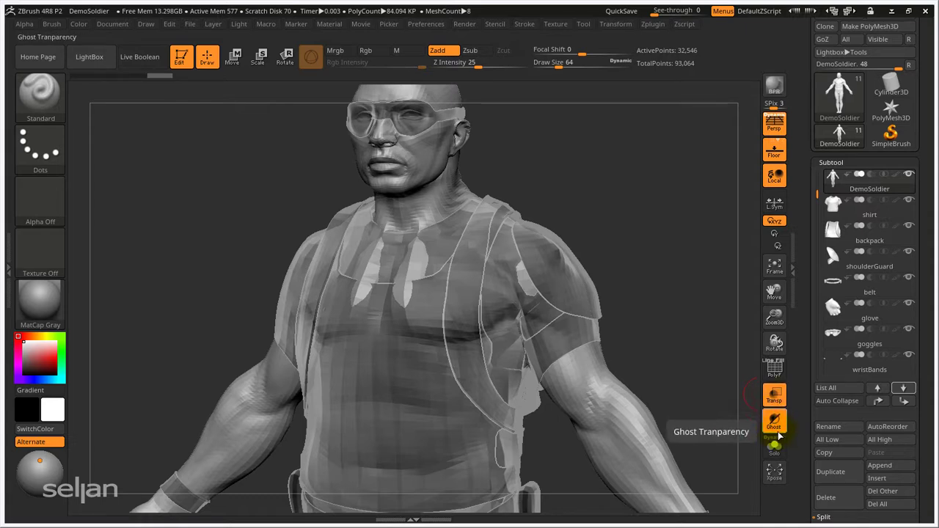
Compare subtool transparency with Ghost off and on from several angles, leaving Ghost on
{"action": "left_click", "coordinate": [775, 422]}
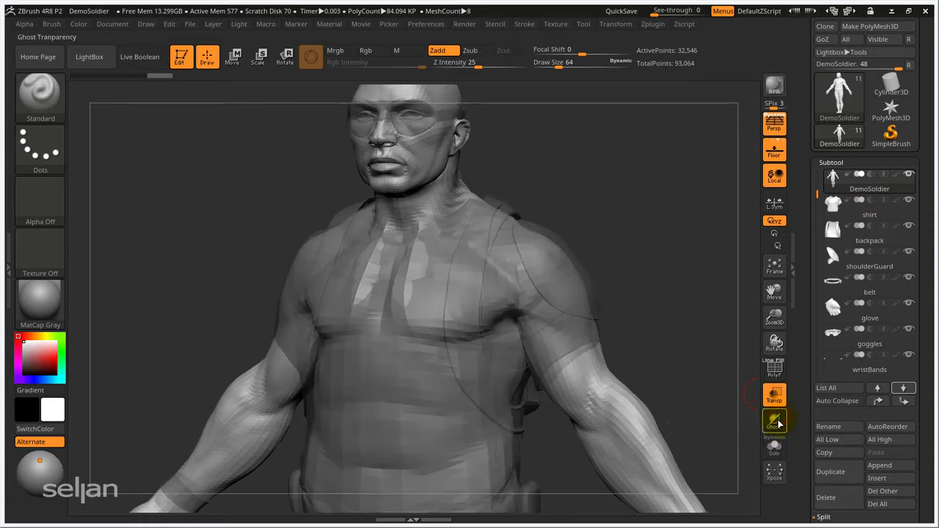
{"action": "left_click", "coordinate": [775, 423]}
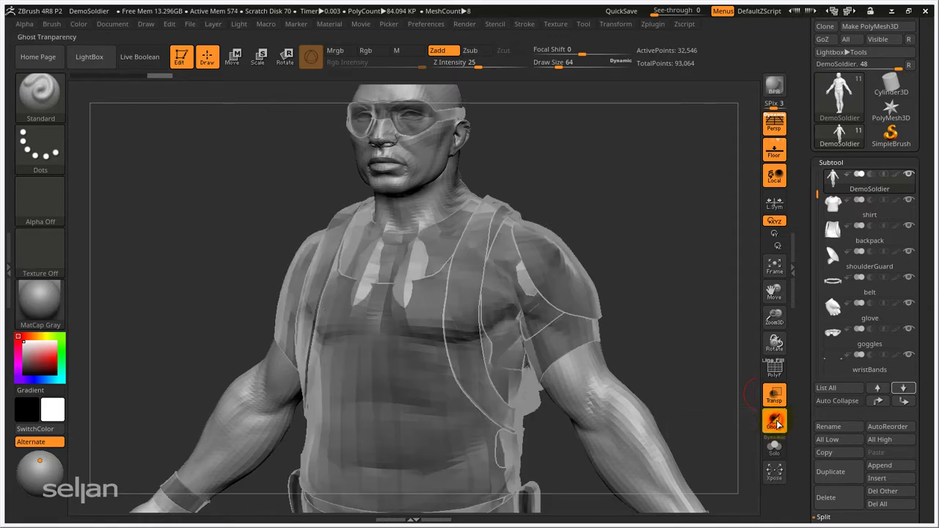
{"action": "left_click", "coordinate": [777, 423]}
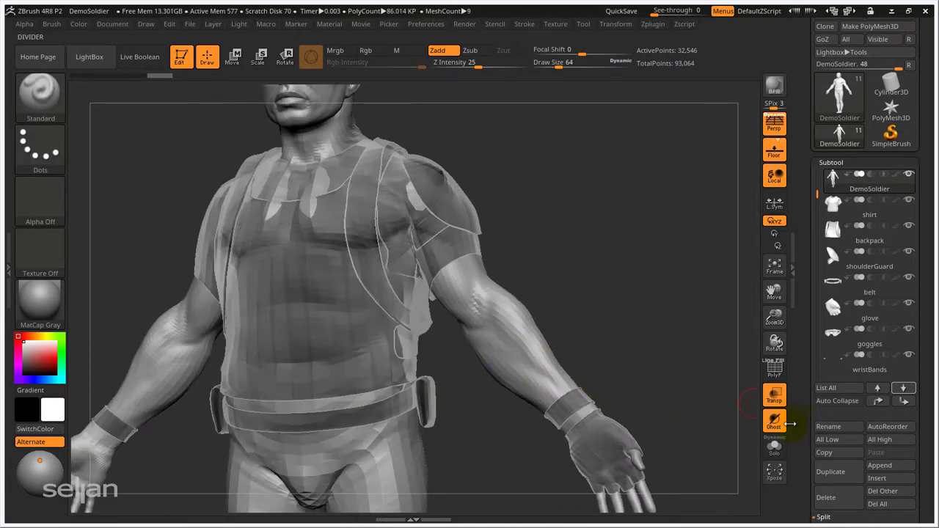
{"action": "left_click", "coordinate": [774, 422]}
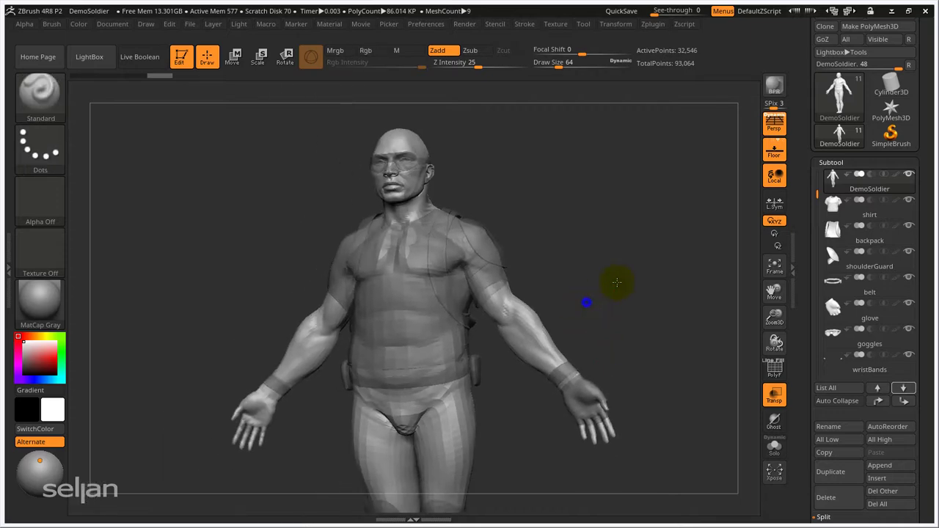
{"action": "mouse_move", "coordinate": [619, 278]}
{"action": "left_mouse_down"}
{"action": "mouse_move", "coordinate": [577, 294]}
{"action": "mouse_move", "coordinate": [612, 293]}
{"action": "left_mouse_up"}
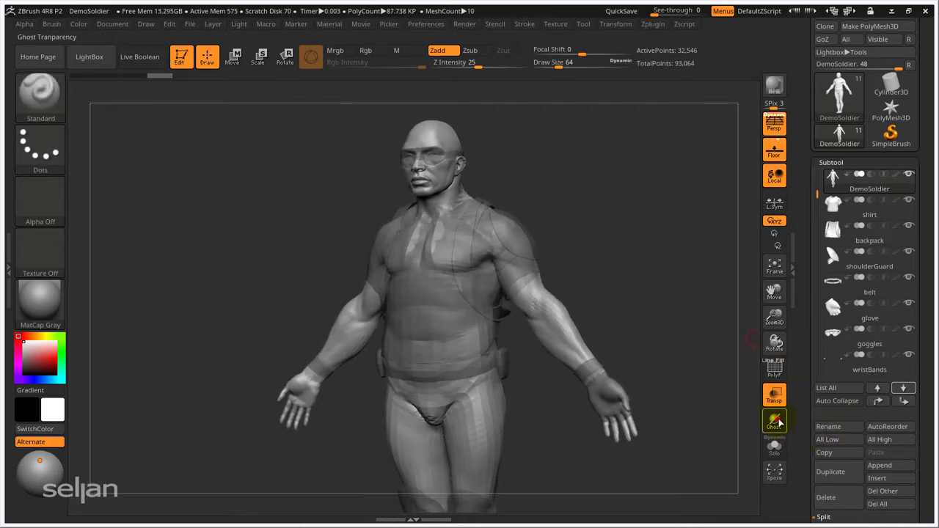
{"action": "left_click", "coordinate": [774, 422]}
{"action": "key", "text": "ctrl"}
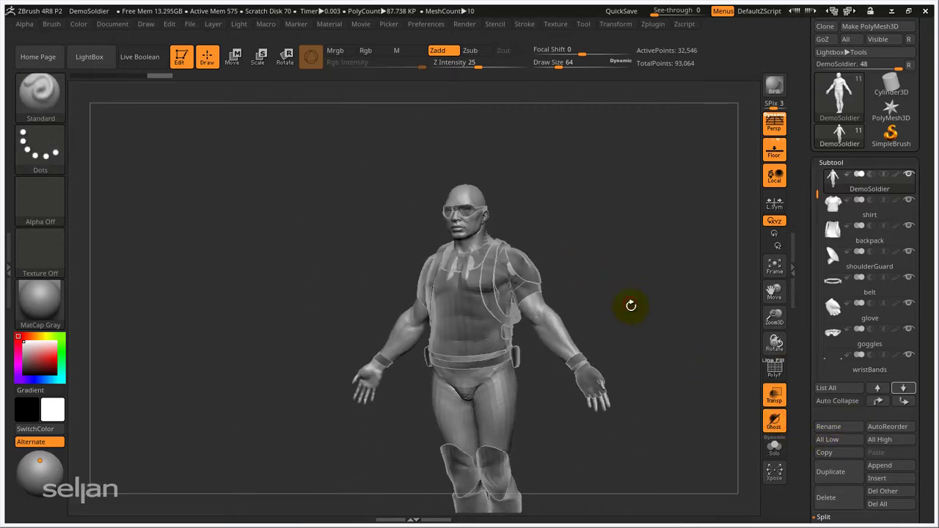
{"action": "left_click_drag", "start_coordinate": [629, 308], "coordinate": [614, 263]}
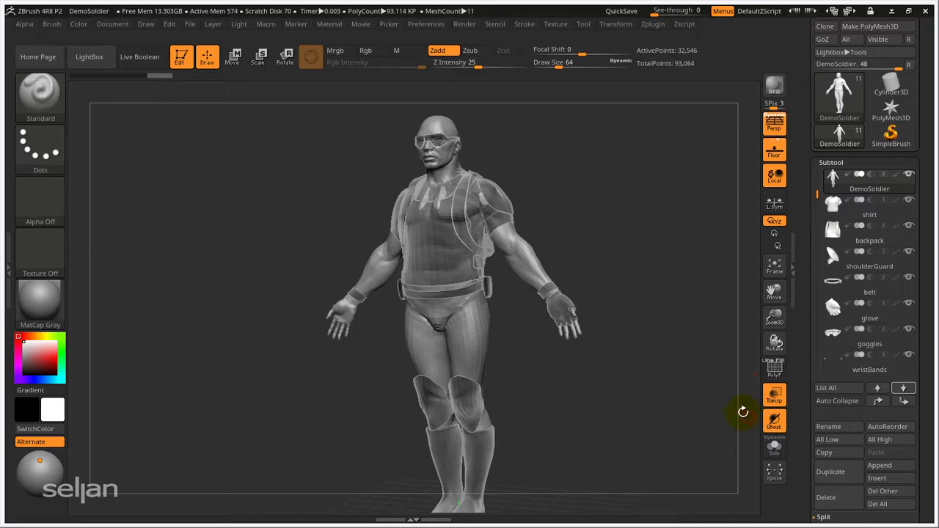
{"action": "key", "text": "ctrl"}
{"action": "mouse_move", "coordinate": [628, 354]}
{"action": "left_mouse_down", "text": "alt"}
{"action": "mouse_move", "coordinate": [639, 308]}
{"action": "mouse_move", "coordinate": [674, 383]}
{"action": "left_mouse_up", "text": "alt"}
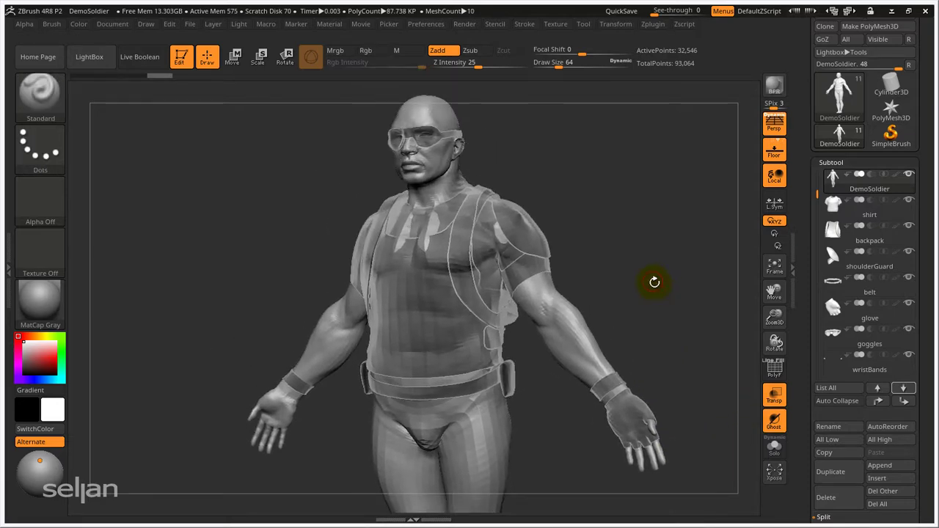
{"action": "left_click_drag", "start_coordinate": [655, 282], "coordinate": [670, 292]}
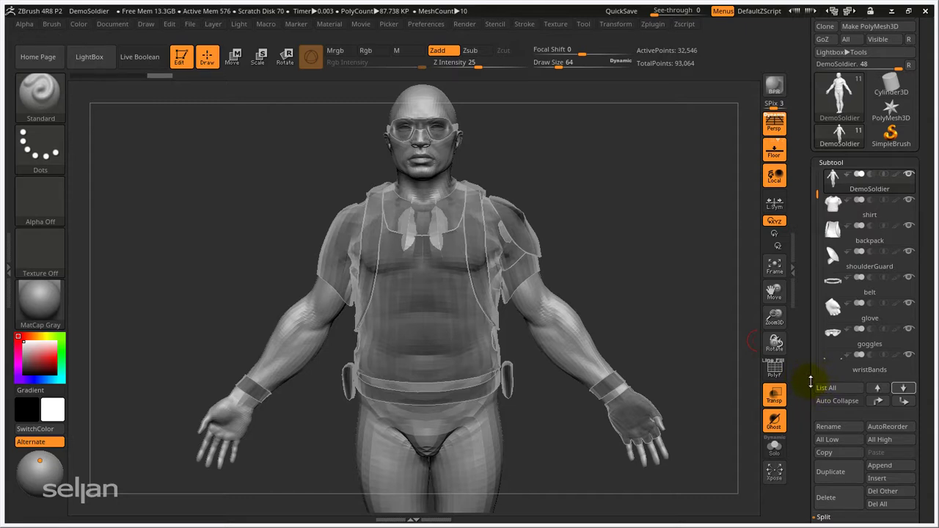
Duplicate the DemoSoldier body subtool
{"action": "left_click_drag", "start_coordinate": [807, 380], "coordinate": [795, 344]}
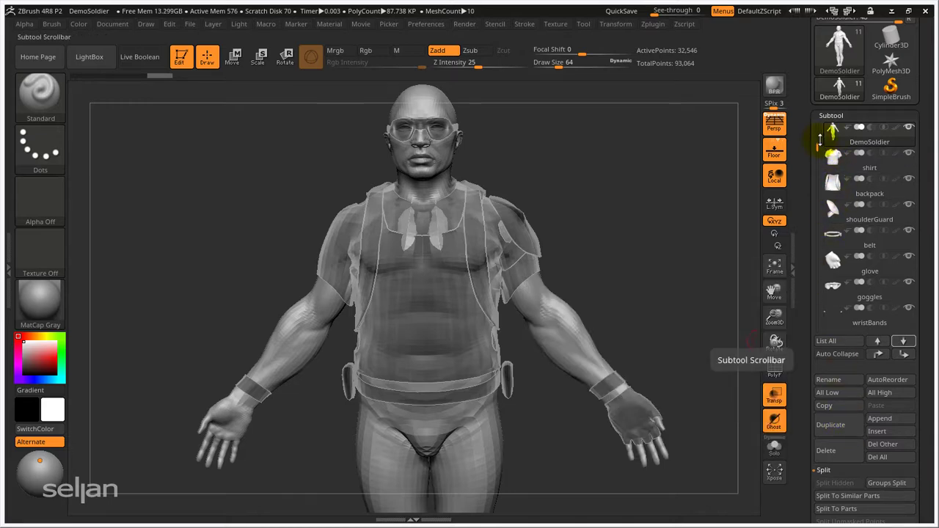
{"action": "mouse_move", "coordinate": [837, 135]}
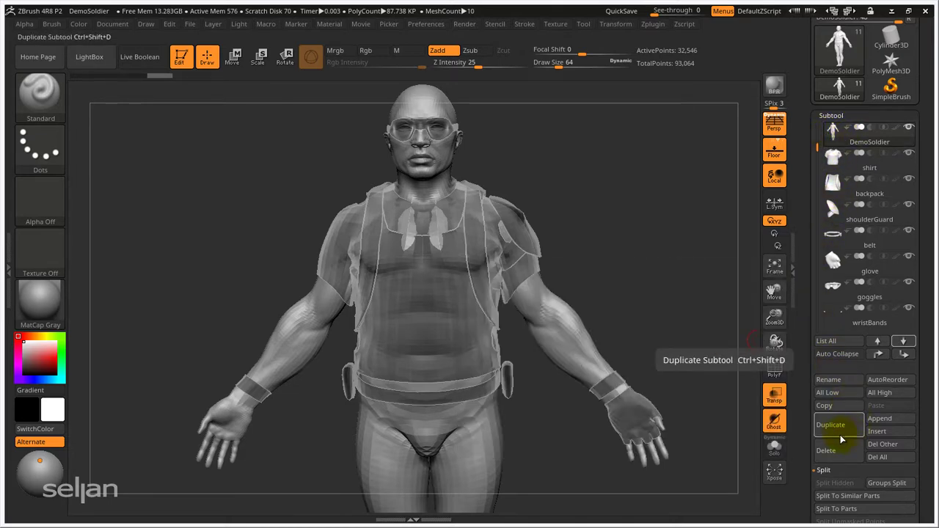
{"action": "left_click", "coordinate": [844, 431]}
{"action": "mouse_move", "coordinate": [885, 170]}
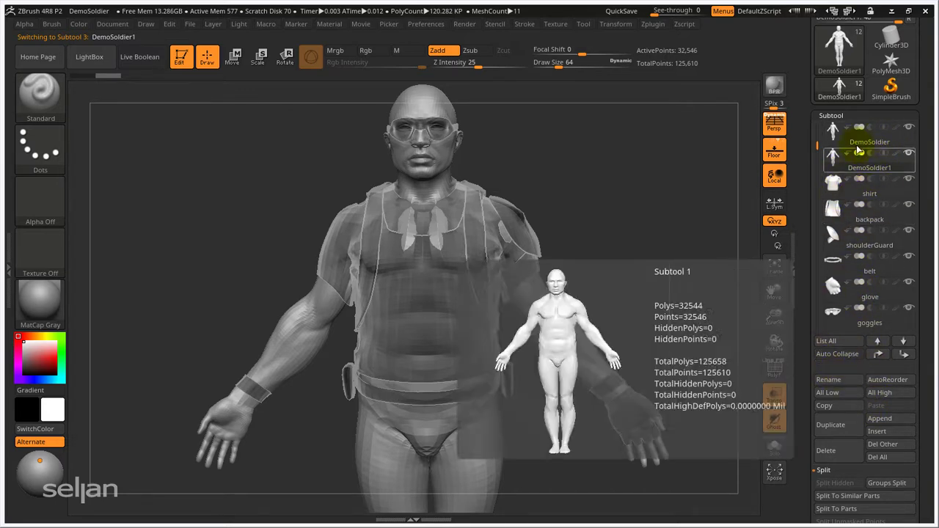
Rename the duplicated body subtool to Body, and delete the original DemoSoldier subtool
{"action": "mouse_move", "coordinate": [853, 150]}
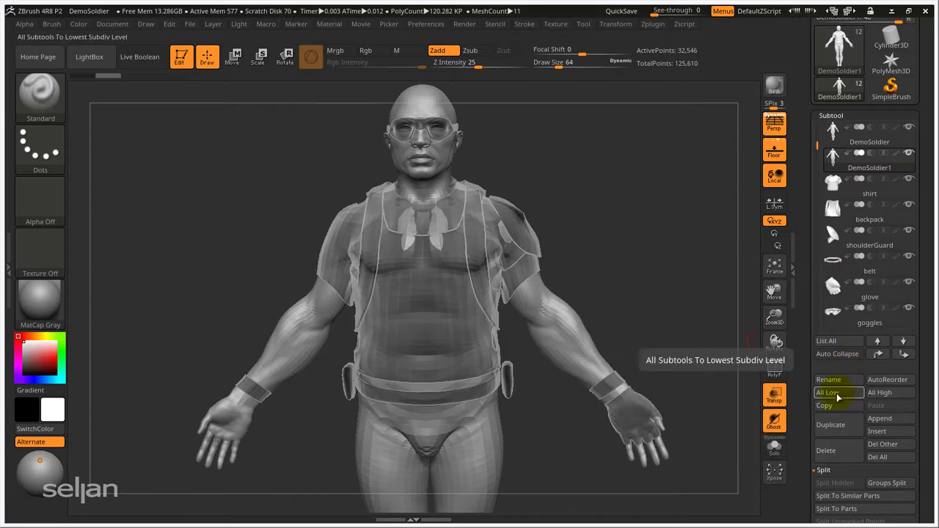
{"action": "left_click", "coordinate": [835, 385]}
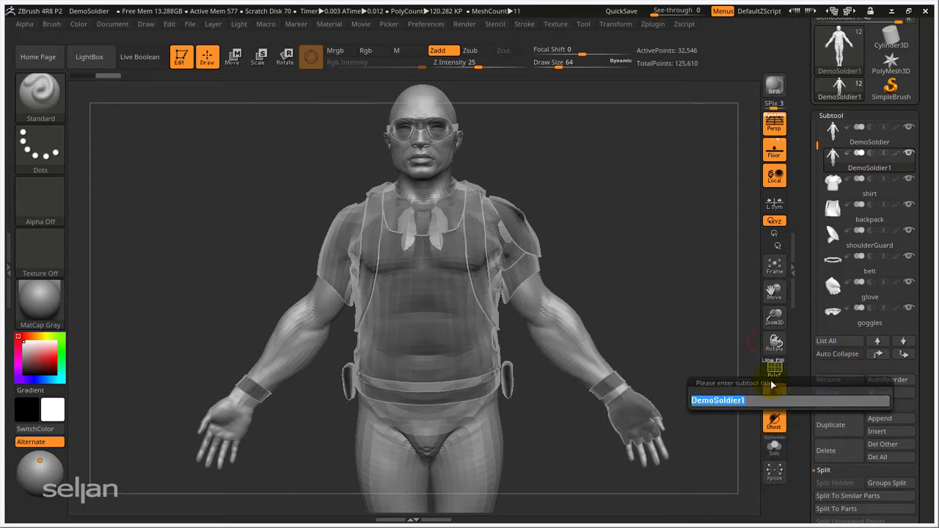
{"action": "type", "text": "Body"}
{"action": "key", "text": "Return"}
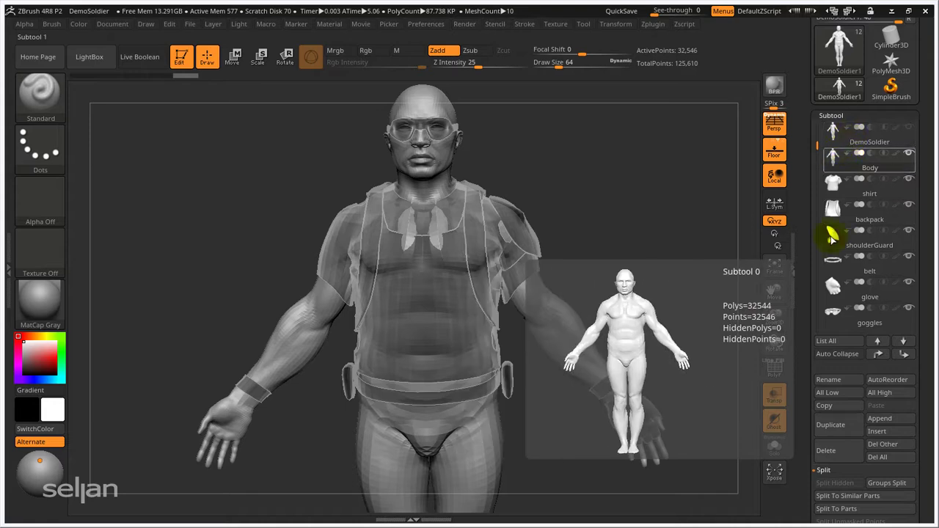
{"action": "left_click", "coordinate": [846, 453]}
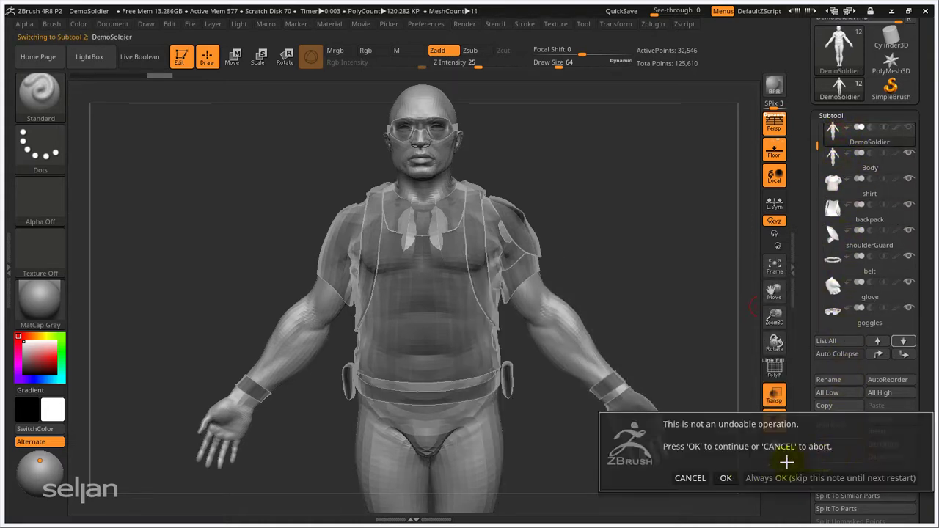
{"action": "left_click", "coordinate": [726, 478]}
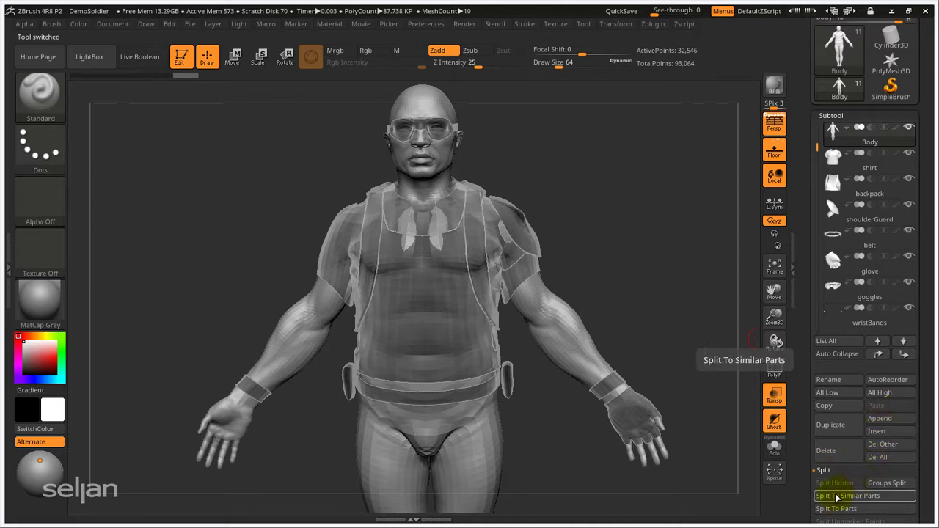
{"action": "left_click_drag", "start_coordinate": [678, 374], "coordinate": [645, 315], "text": "alt"}
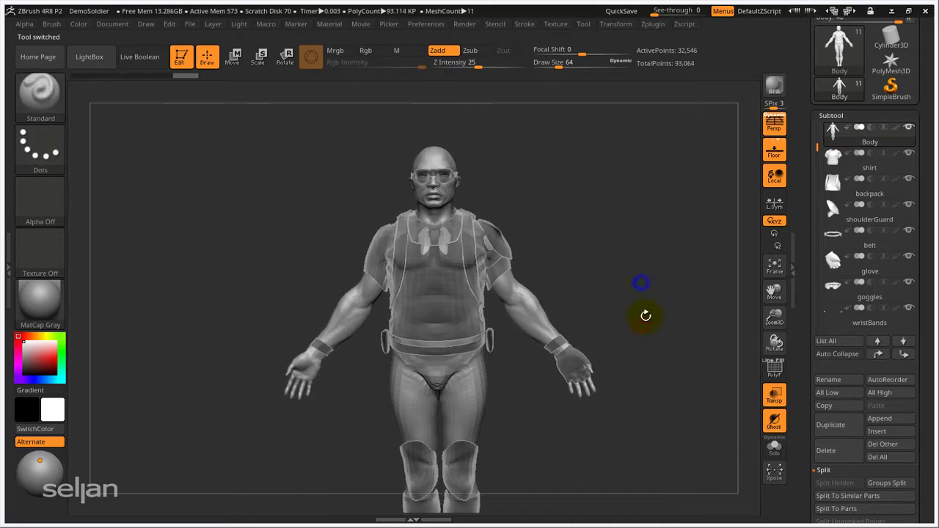
{"action": "right_click_drag", "start_coordinate": [599, 258], "coordinate": [629, 295], "text": "ctrl"}
{"action": "right_click_drag", "start_coordinate": [668, 321], "coordinate": [689, 336], "text": "alt"}
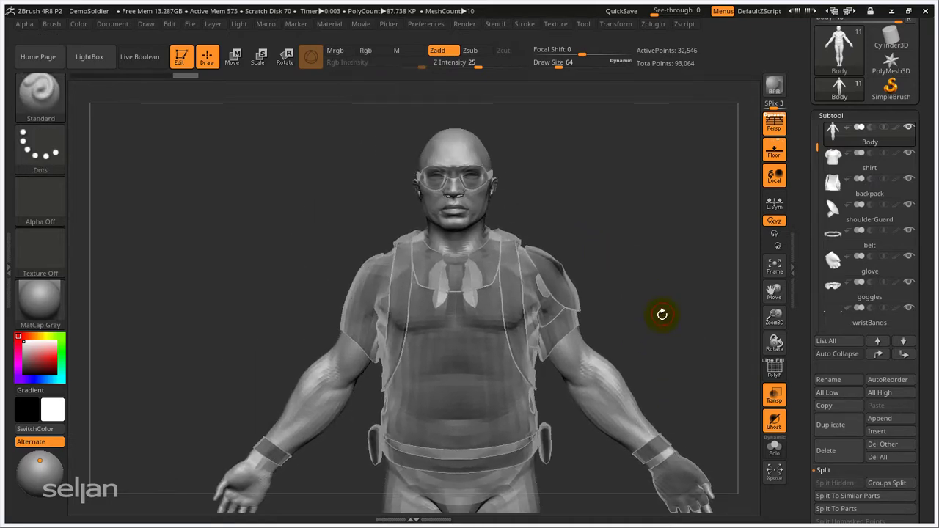
{"action": "right_click_drag", "start_coordinate": [653, 302], "coordinate": [689, 360], "text": "ctrl"}
{"action": "mouse_move", "coordinate": [656, 323]}
{"action": "right_mouse_down", "text": "alt"}
{"action": "mouse_move", "coordinate": [700, 369]}
{"action": "mouse_move", "coordinate": [690, 401]}
{"action": "right_mouse_up", "text": "alt"}
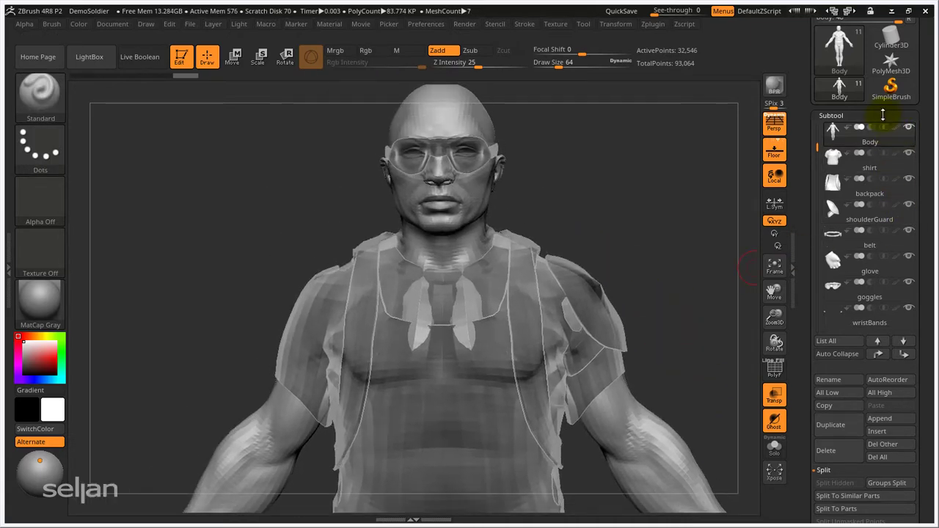
{"action": "mouse_move", "coordinate": [666, 256]}
{"action": "right_mouse_down", "text": "ctrl"}
{"action": "mouse_move", "coordinate": [668, 335]}
{"action": "mouse_move", "coordinate": [682, 298]}
{"action": "mouse_move", "coordinate": [639, 300]}
{"action": "mouse_move", "coordinate": [661, 322]}
{"action": "mouse_move", "coordinate": [654, 273]}
{"action": "mouse_move", "coordinate": [681, 298]}
{"action": "mouse_move", "coordinate": [621, 256]}
{"action": "mouse_move", "coordinate": [656, 300]}
{"action": "mouse_move", "coordinate": [633, 272]}
{"action": "mouse_move", "coordinate": [640, 267]}
{"action": "mouse_move", "coordinate": [695, 283]}
{"action": "mouse_move", "coordinate": [551, 275]}
{"action": "mouse_move", "coordinate": [601, 267]}
{"action": "mouse_move", "coordinate": [639, 287]}
{"action": "mouse_move", "coordinate": [615, 237]}
{"action": "right_mouse_up", "text": "ctrl"}
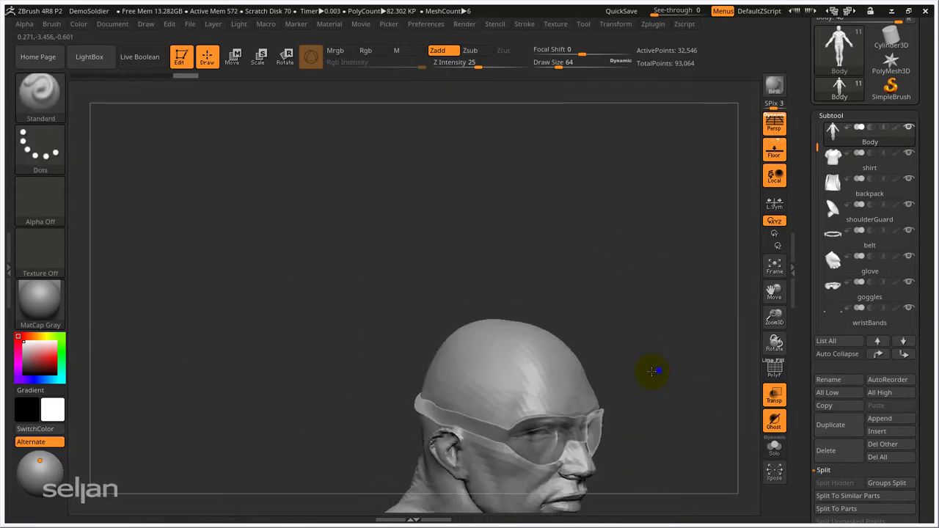
{"action": "right_click_drag", "start_coordinate": [652, 369], "coordinate": [596, 235], "text": "alt"}
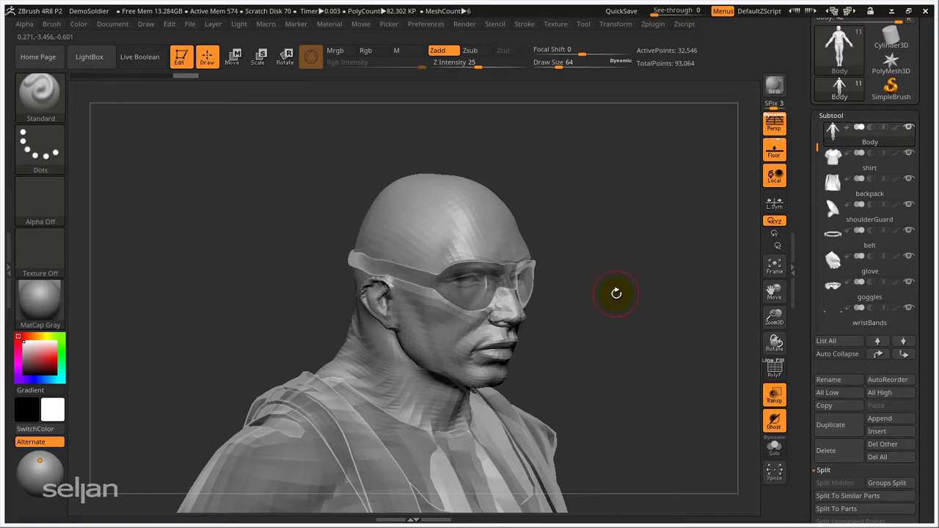
{"action": "left_click", "coordinate": [872, 175]}
{"action": "left_click", "coordinate": [869, 270]}
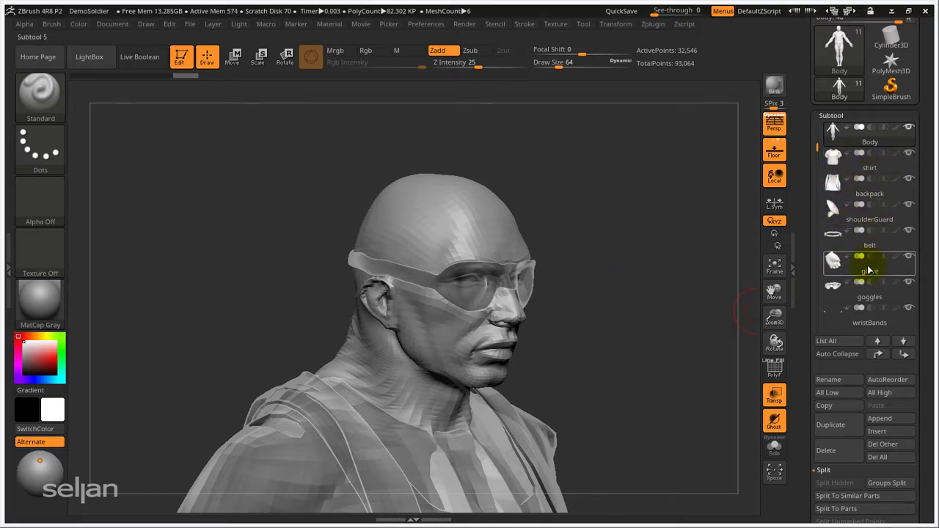
Append a Sphere3D mesh as a new subtool and find it at the end of the subtool list
{"action": "mouse_move", "coordinate": [866, 287]}
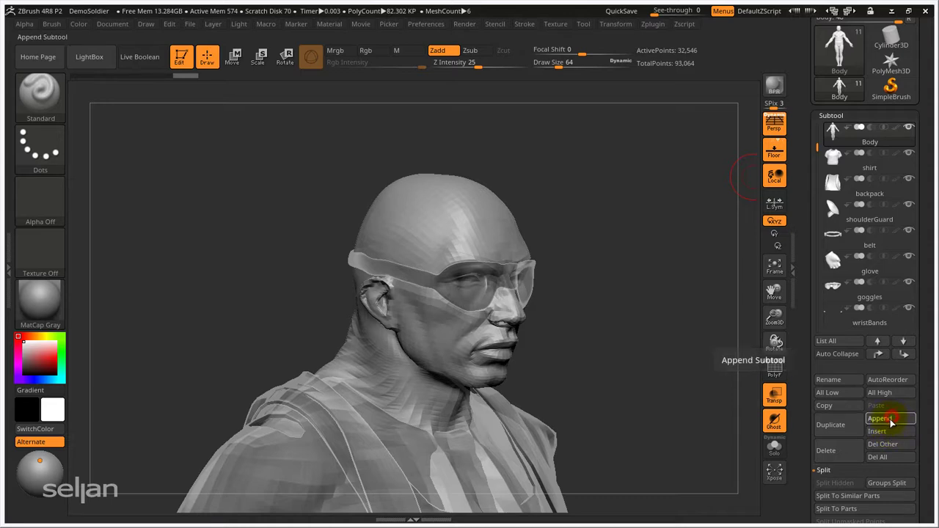
{"action": "left_click", "coordinate": [890, 420]}
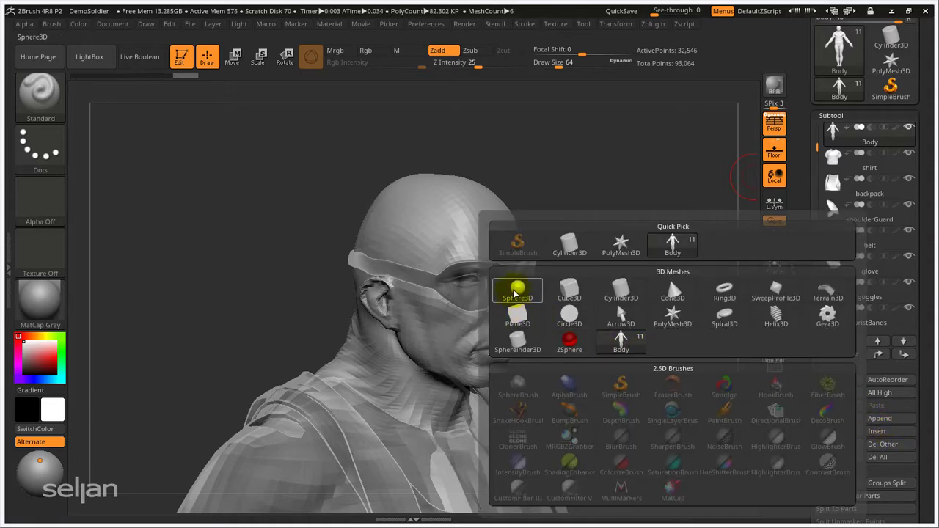
{"action": "left_click", "coordinate": [517, 289]}
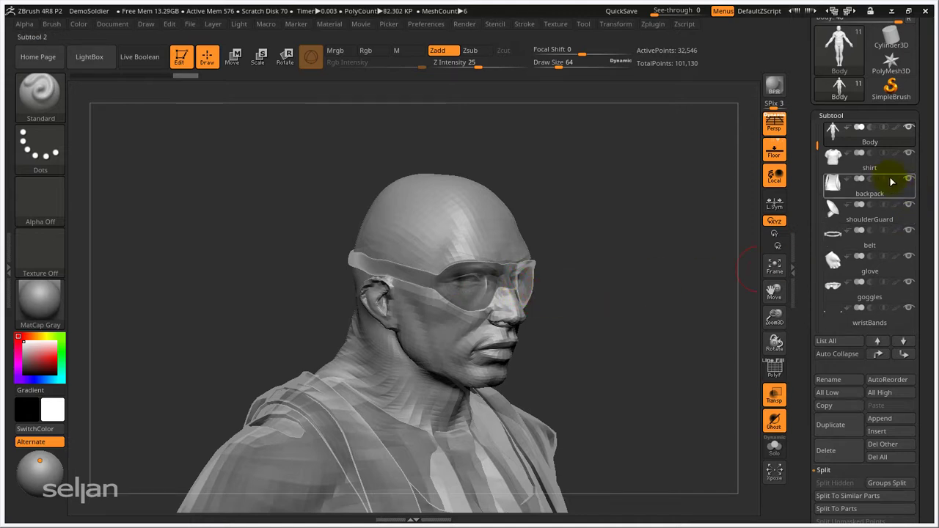
{"action": "left_click_drag", "start_coordinate": [816, 143], "coordinate": [818, 250]}
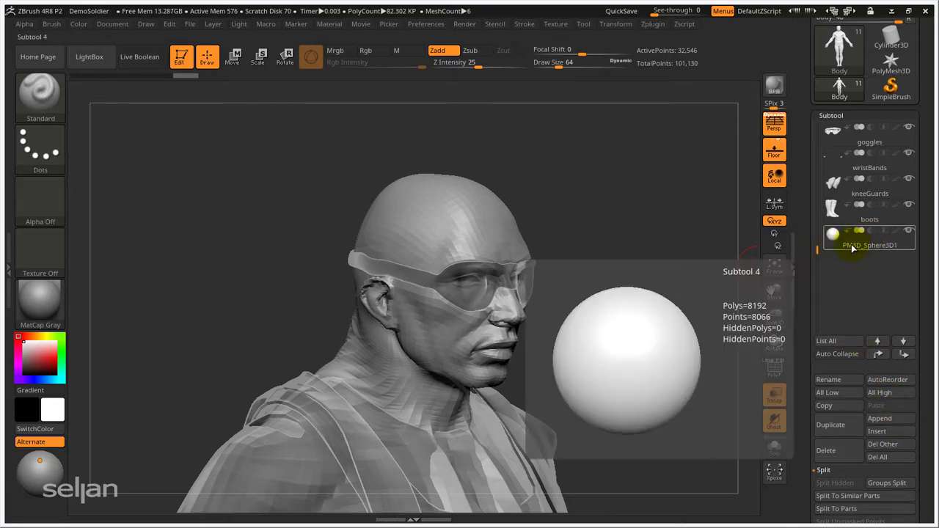
Make the appended sphere the active subtool and delete it
{"action": "left_click", "coordinate": [837, 451]}
{"action": "key", "text": "Escape"}
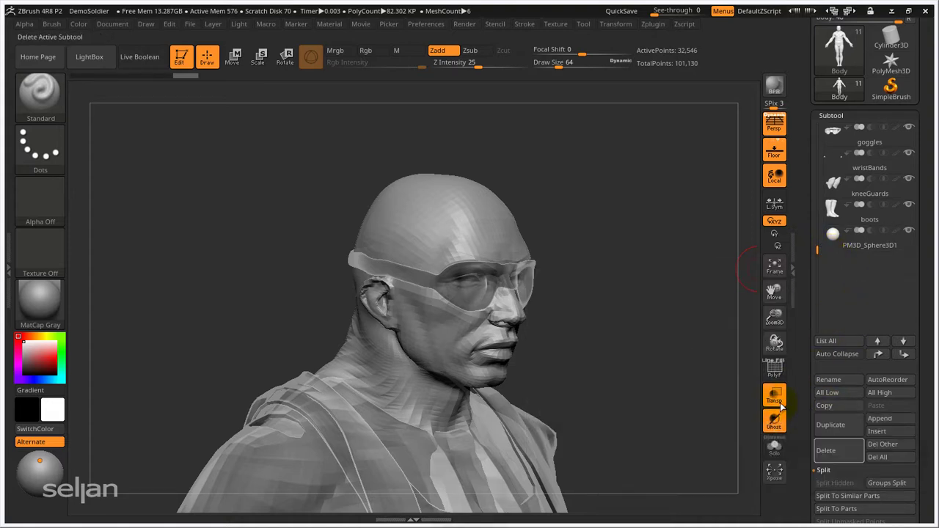
{"action": "left_click", "coordinate": [835, 242]}
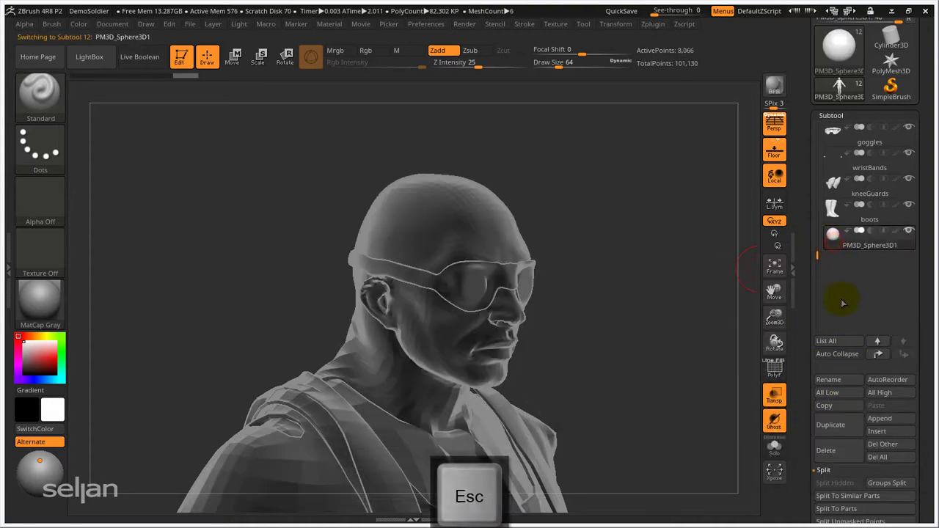
{"action": "left_click", "coordinate": [827, 449]}
{"action": "left_click", "coordinate": [725, 478]}
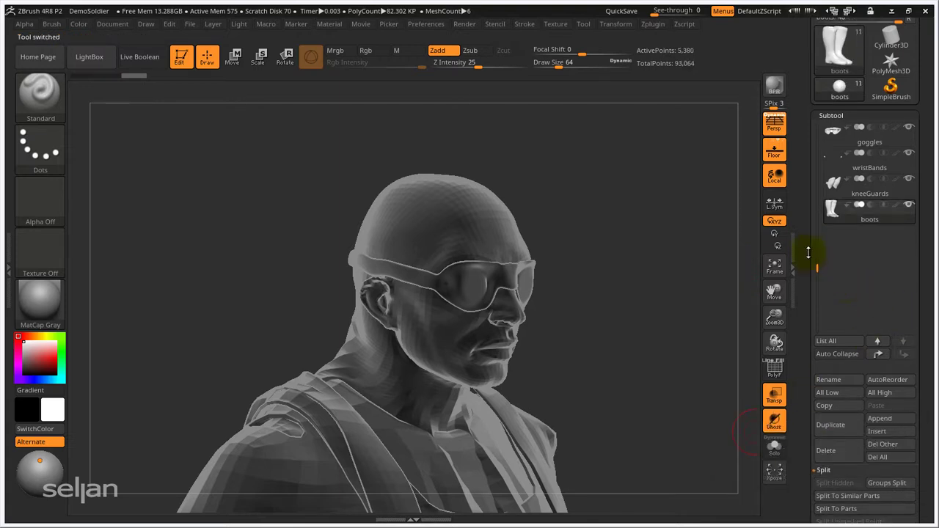
Select the Body subtool and insert a Sphere3D mesh directly below it in the subtool list
{"action": "left_click_drag", "start_coordinate": [817, 266], "coordinate": [829, 156]}
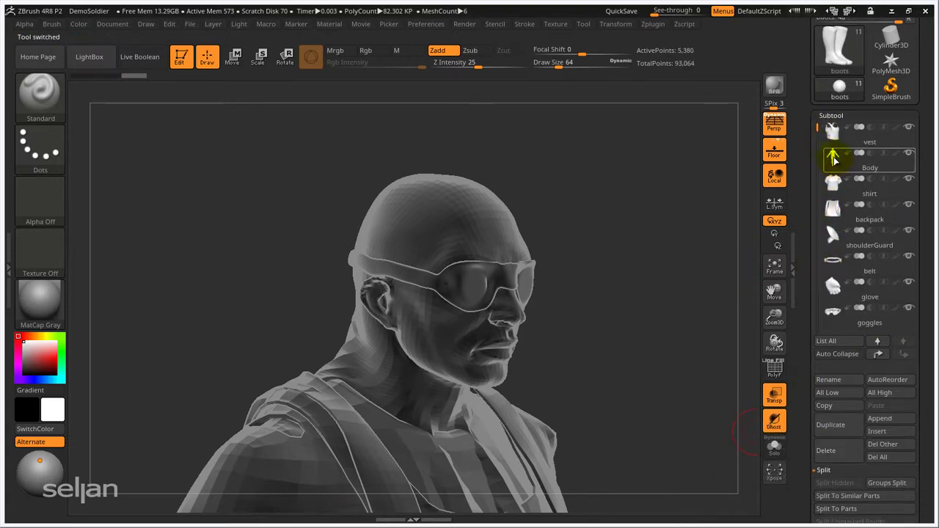
{"action": "left_click", "coordinate": [860, 167]}
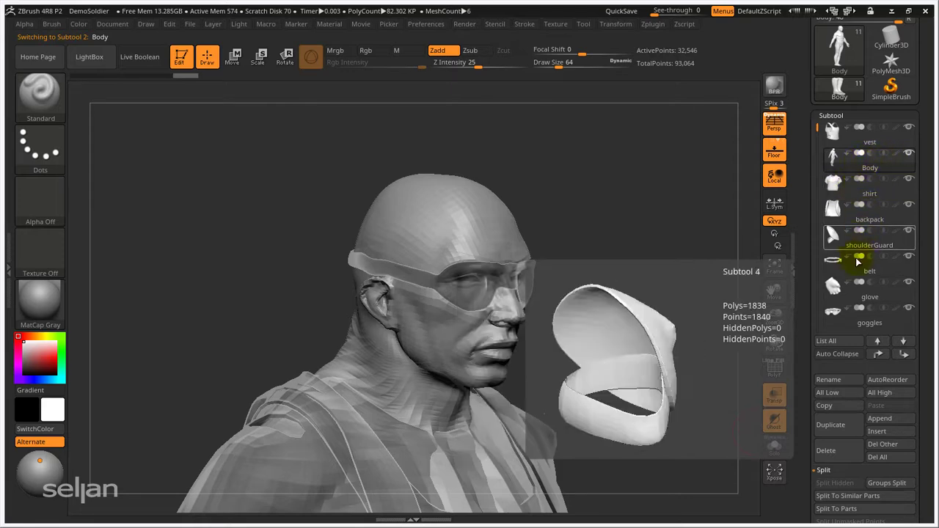
{"action": "left_click", "coordinate": [882, 434]}
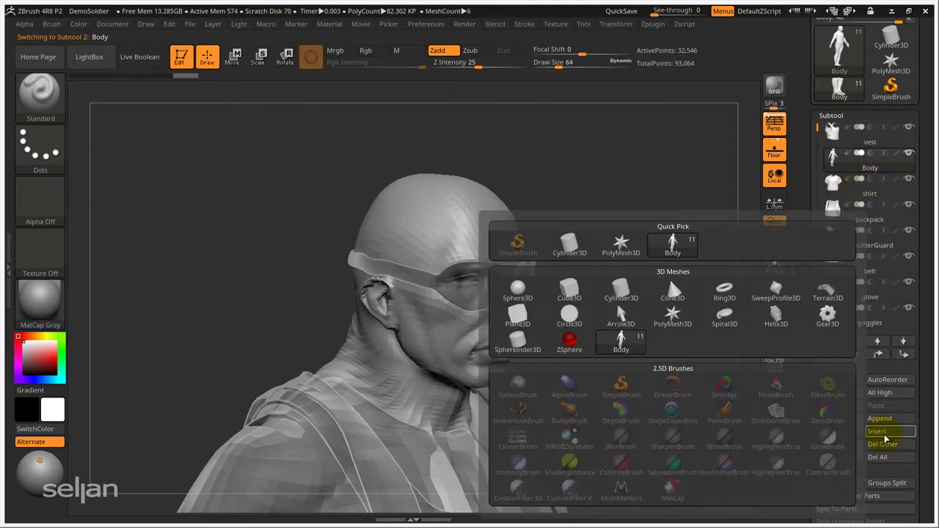
{"action": "left_click", "coordinate": [519, 291]}
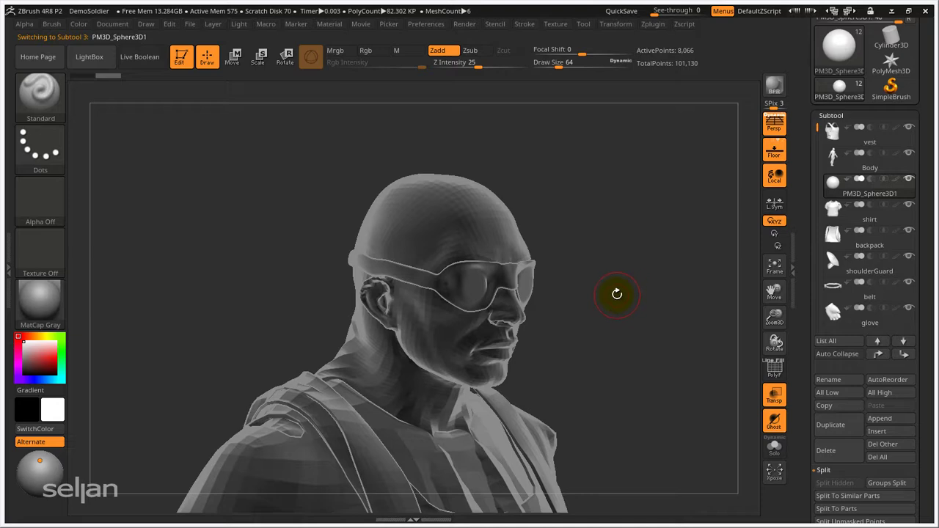
Frame the whole soldier and raise the inserted sphere vertically from the hips to the upper chest with the Move gizmo
{"action": "key", "text": "f"}
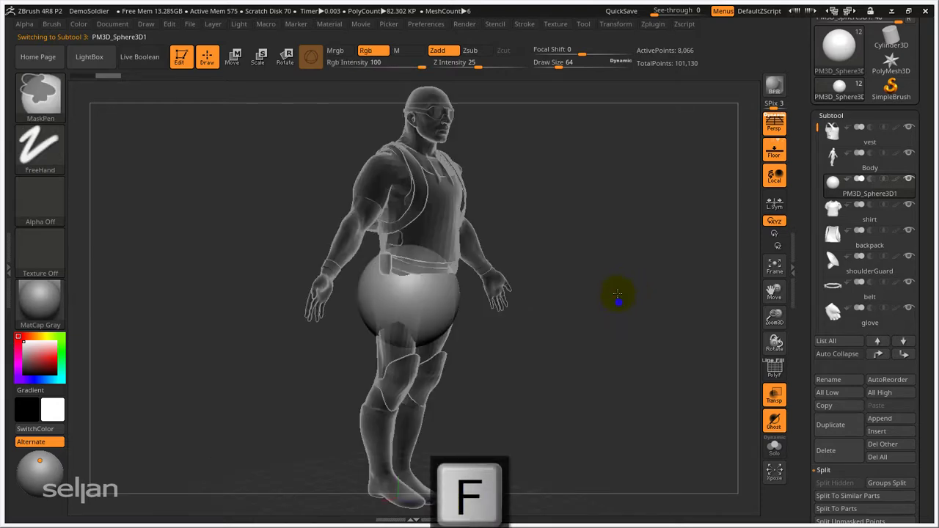
{"action": "left_click_drag", "start_coordinate": [621, 289], "coordinate": [602, 278]}
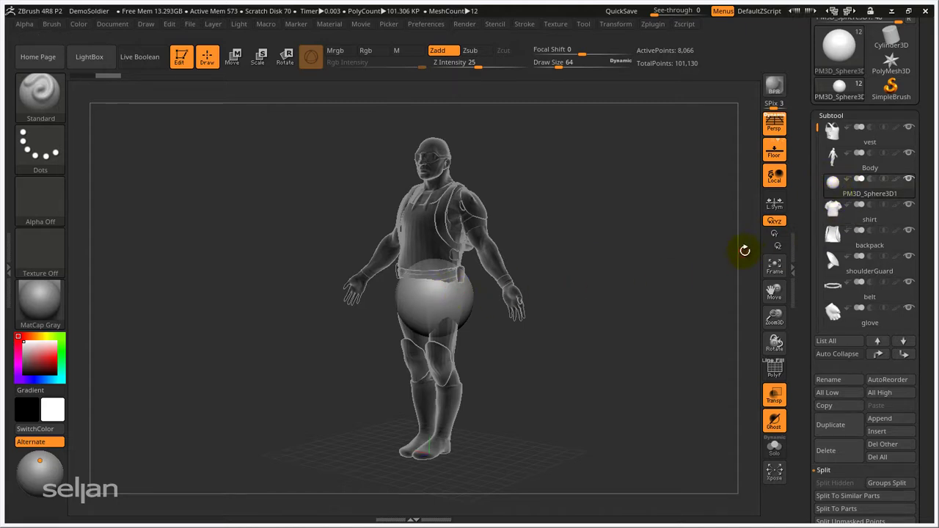
{"action": "left_click", "coordinate": [233, 58]}
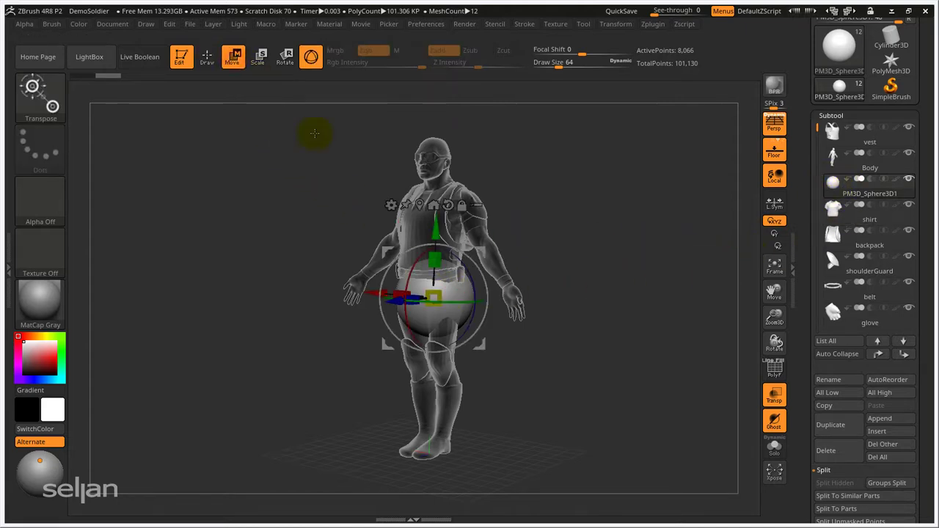
{"action": "left_click_drag", "start_coordinate": [438, 233], "coordinate": [440, 129]}
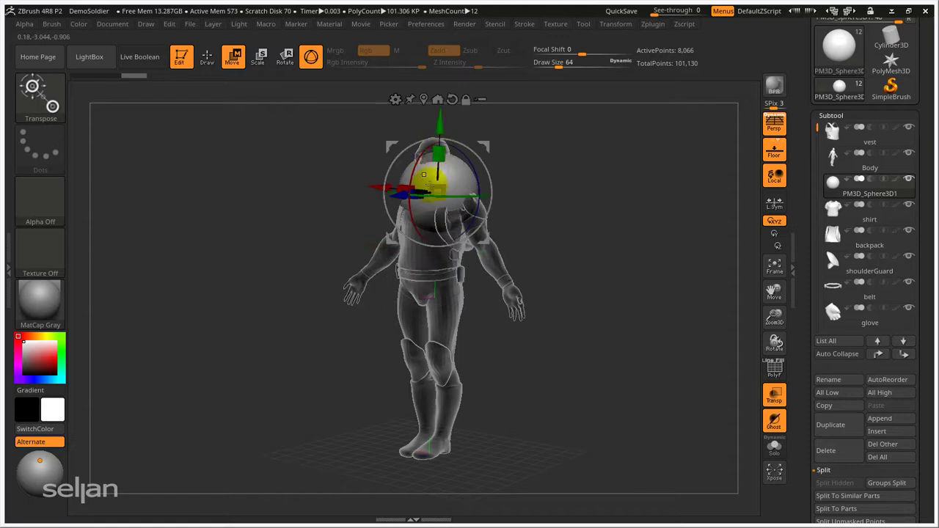
{"action": "right_click_drag", "start_coordinate": [435, 179], "coordinate": [441, 243], "text": "ctrl"}
{"action": "key", "text": "alt+space"}
{"action": "right_click", "coordinate": [427, 261]}
{"action": "left_click", "coordinate": [640, 196]}
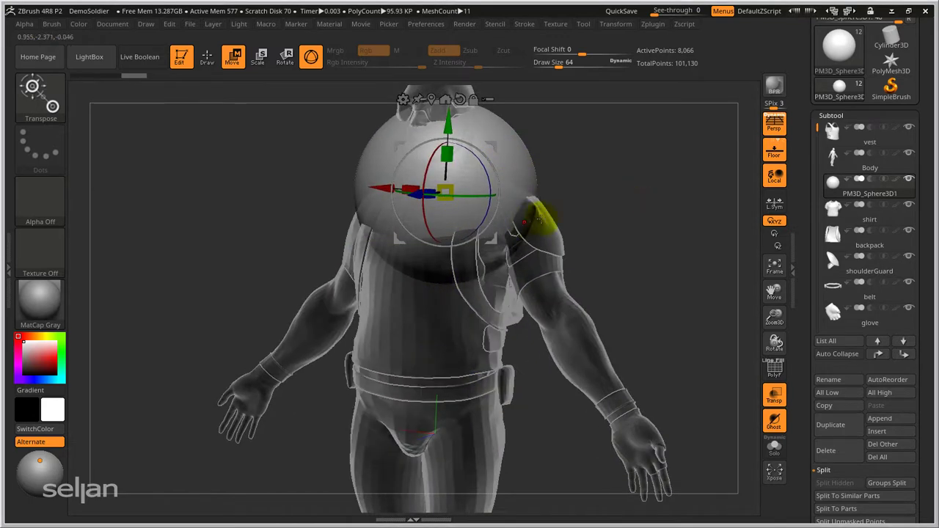
Shrink the sphere to roughly nose size and place it just in front of the soldier's face
{"action": "left_click_drag", "start_coordinate": [541, 216], "coordinate": [440, 267]}
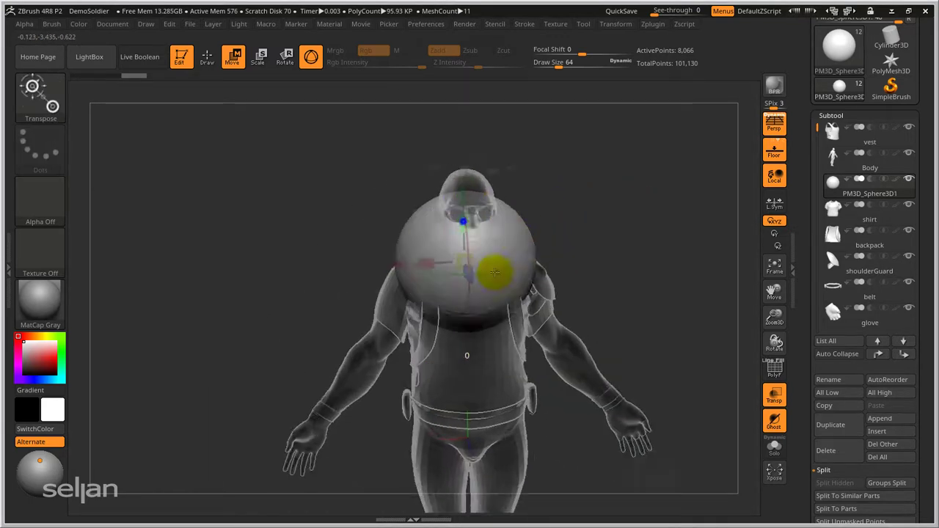
{"action": "key", "text": "f"}
{"action": "mouse_move", "coordinate": [450, 231]}
{"action": "left_mouse_down"}
{"action": "mouse_move", "coordinate": [466, 165]}
{"action": "mouse_move", "coordinate": [481, 210]}
{"action": "mouse_move", "coordinate": [465, 227]}
{"action": "left_mouse_up"}
{"action": "right_click_drag", "start_coordinate": [446, 253], "coordinate": [502, 252]}
{"action": "left_click_drag", "start_coordinate": [395, 322], "coordinate": [358, 188]}
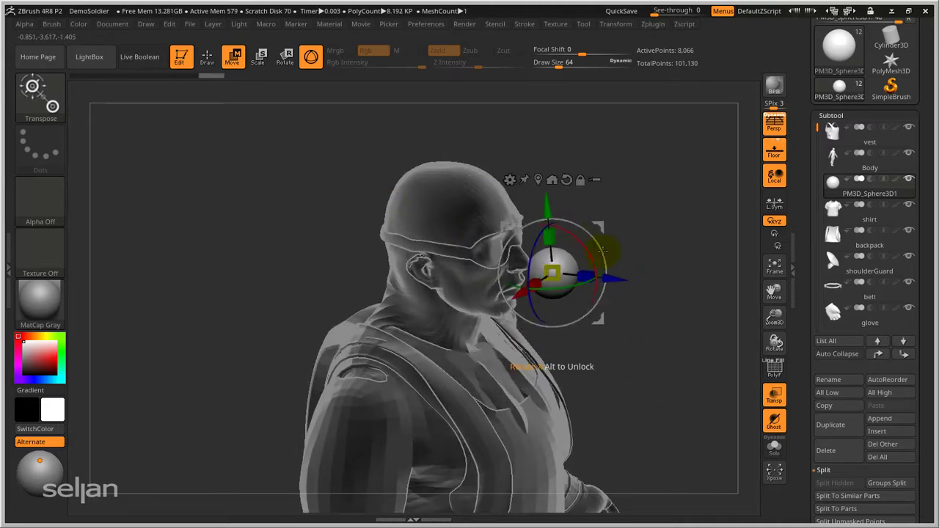
Move the small sphere back against the face so that it sits over the soldier's nose
{"action": "right_click_drag", "start_coordinate": [606, 247], "coordinate": [586, 285], "text": "ctrl"}
{"action": "left_click_drag", "start_coordinate": [617, 279], "coordinate": [589, 278]}
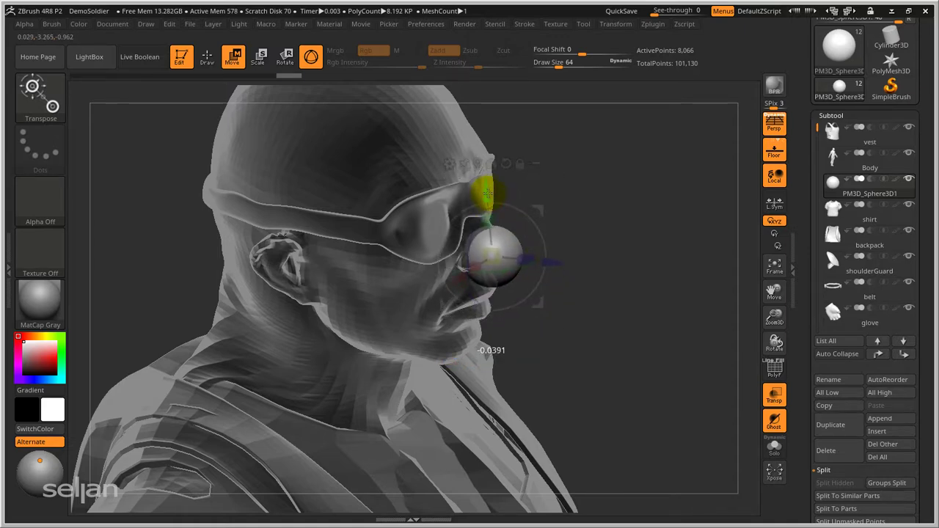
{"action": "left_click_drag", "start_coordinate": [487, 193], "coordinate": [453, 283]}
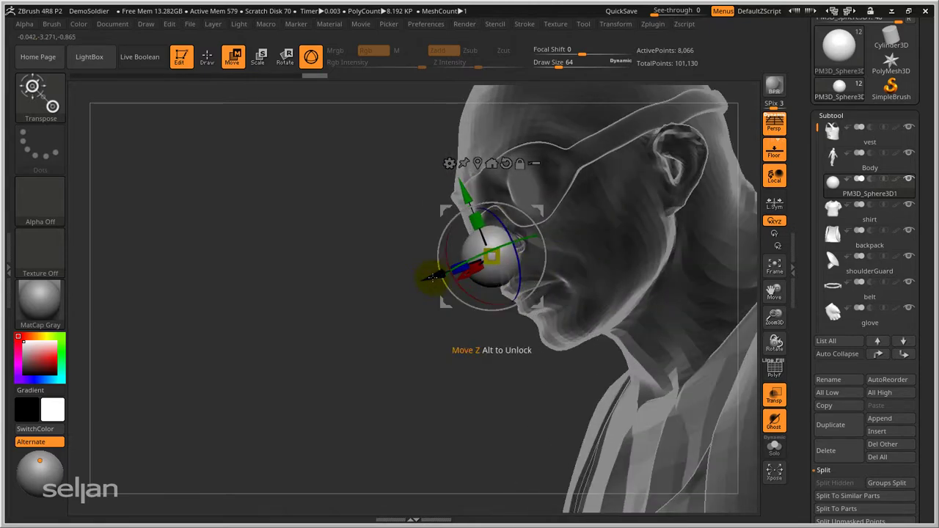
{"action": "left_click", "coordinate": [433, 276]}
{"action": "left_click_drag", "start_coordinate": [361, 330], "coordinate": [418, 297]}
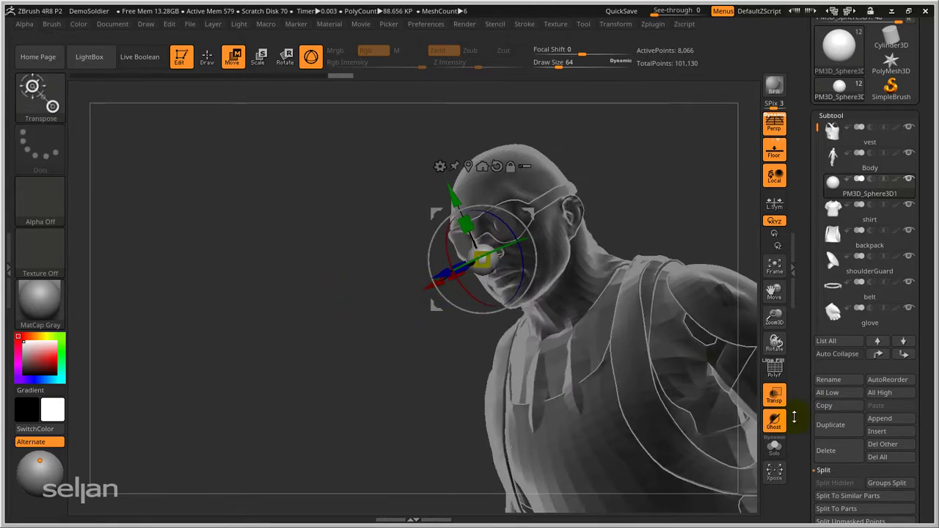
Turn off the transparent display of the inactive subtools and check the sphere nose from the front and side
{"action": "left_click", "coordinate": [774, 395]}
{"action": "left_click_drag", "start_coordinate": [384, 384], "coordinate": [345, 326], "text": "shift"}
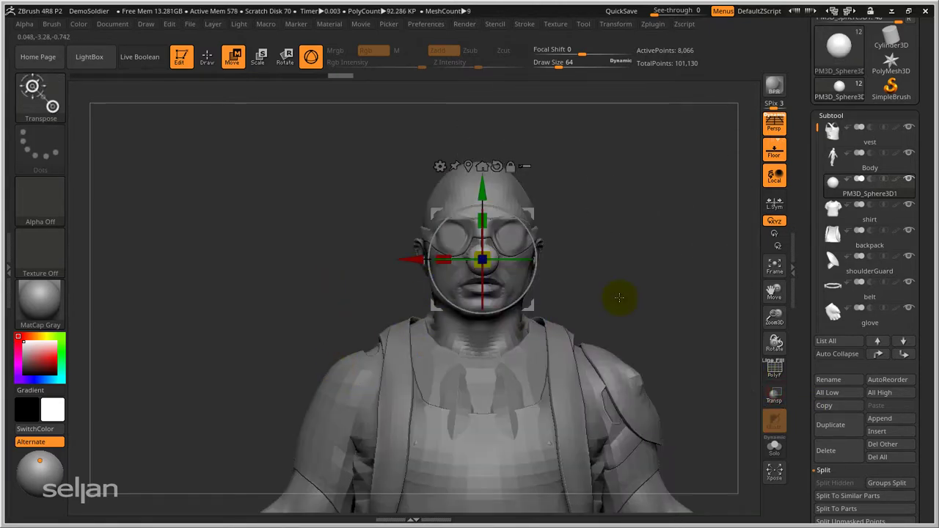
{"action": "mouse_move", "coordinate": [619, 298]}
{"action": "left_mouse_down"}
{"action": "mouse_move", "coordinate": [629, 218]}
{"action": "mouse_move", "coordinate": [675, 214]}
{"action": "mouse_move", "coordinate": [572, 267]}
{"action": "left_mouse_up"}
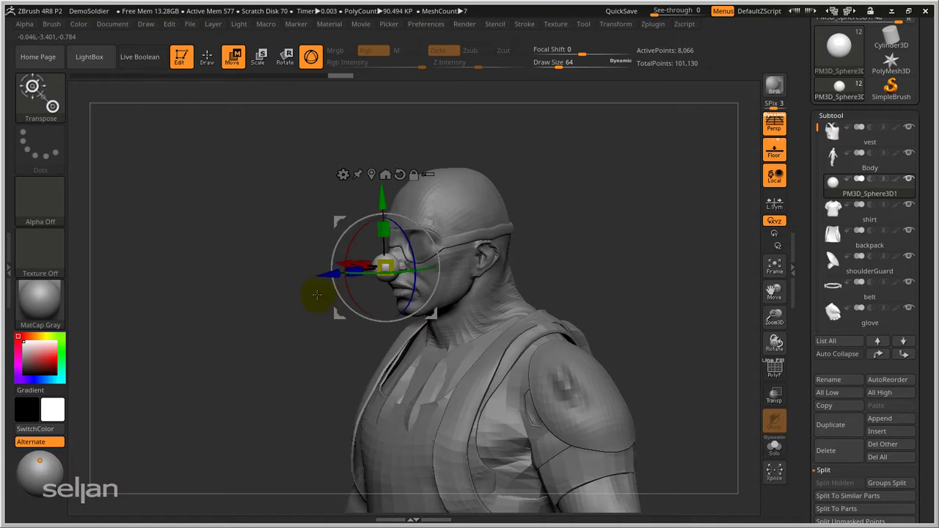
Leave the Move gizmo and return to Draw mode, keeping the sphere in place over the soldier's nose
{"action": "key", "text": "q"}
{"action": "mouse_move", "coordinate": [304, 279]}
{"action": "left_mouse_down"}
{"action": "mouse_move", "coordinate": [383, 245]}
{"action": "mouse_move", "coordinate": [416, 276]}
{"action": "left_mouse_up"}
{"action": "key", "text": "ctrl+z"}
{"action": "key", "text": "ctrl+z"}
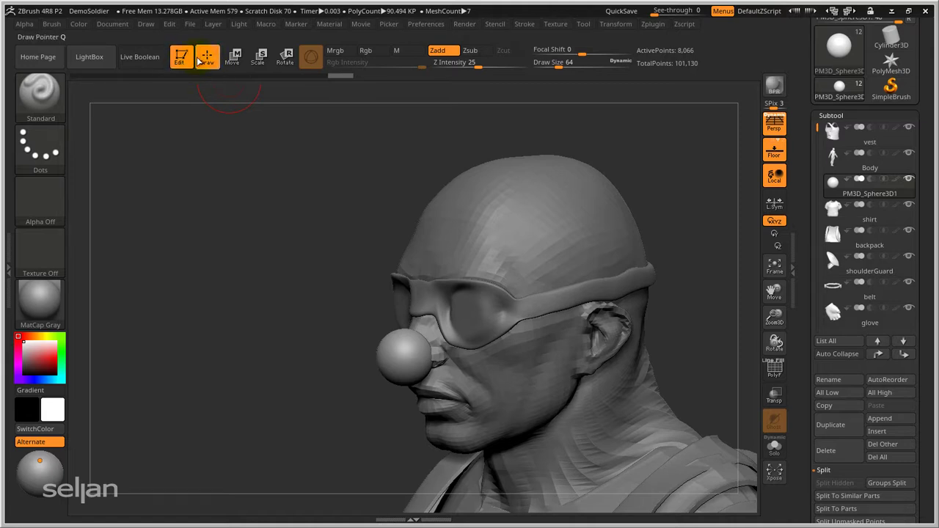
{"action": "key", "text": "ctrl+z"}
{"action": "key", "text": "ctrl+z"}
{"action": "key", "text": "ctrl+z"}
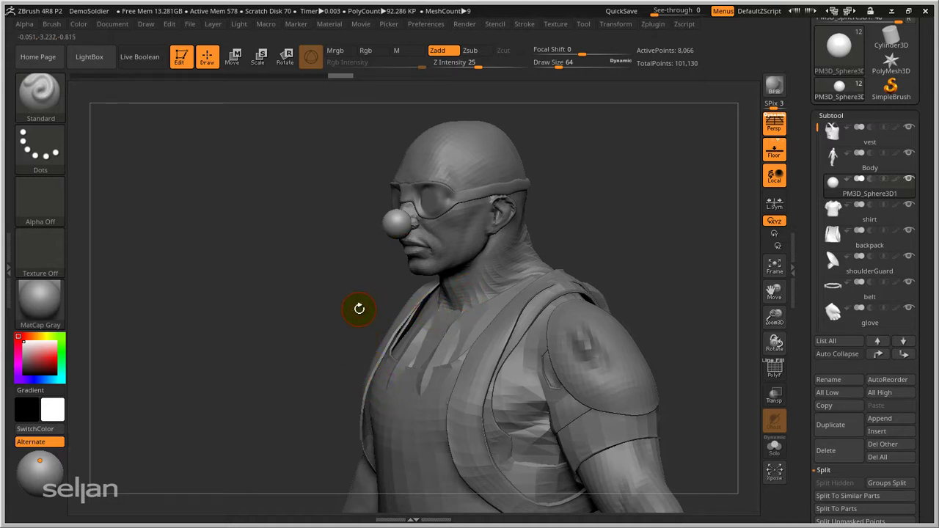
{"action": "left_click_drag", "start_coordinate": [362, 313], "coordinate": [312, 288]}
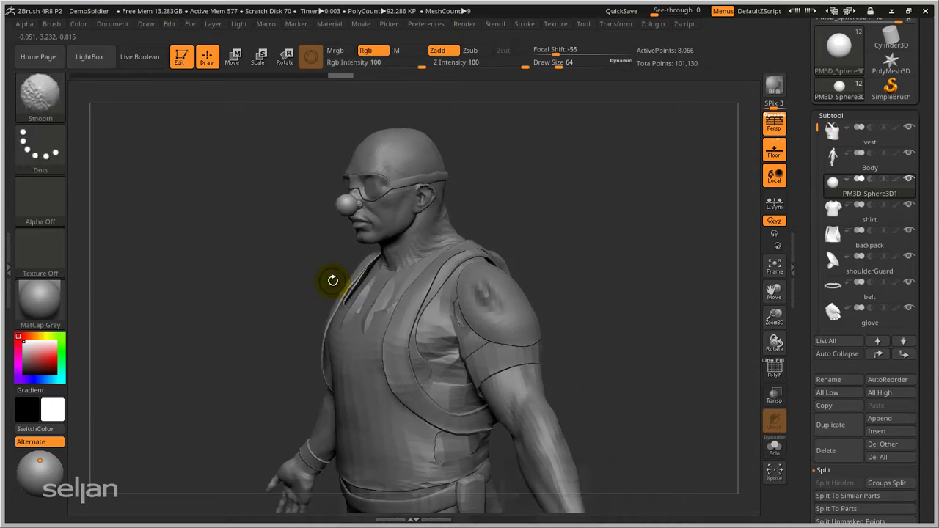
Turn on the PolyFrame display and view the sphere's wireframe close up at the soldier's face
{"action": "key", "text": "shift+f"}
{"action": "scroll", "coordinate": [346, 195], "scroll_direction": "up", "scroll_amount": 3}
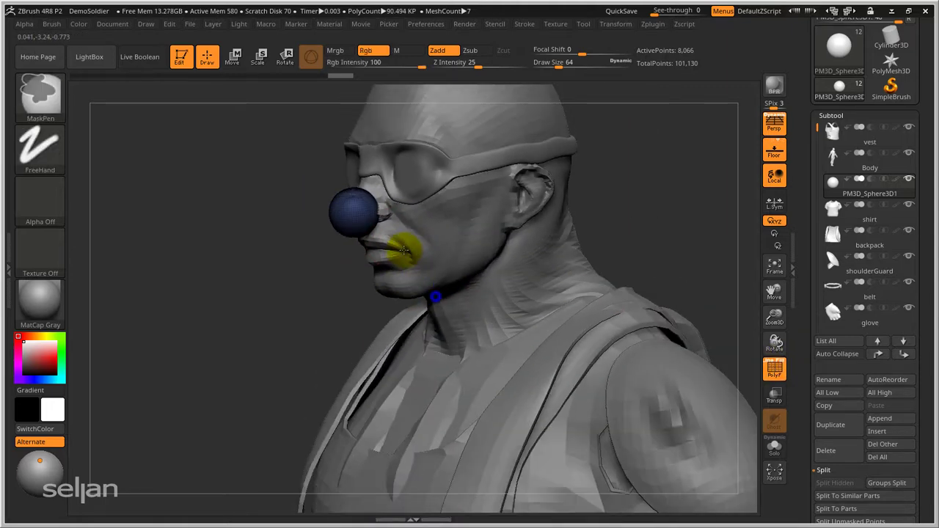
{"action": "left_click_drag", "start_coordinate": [370, 308], "coordinate": [365, 317]}
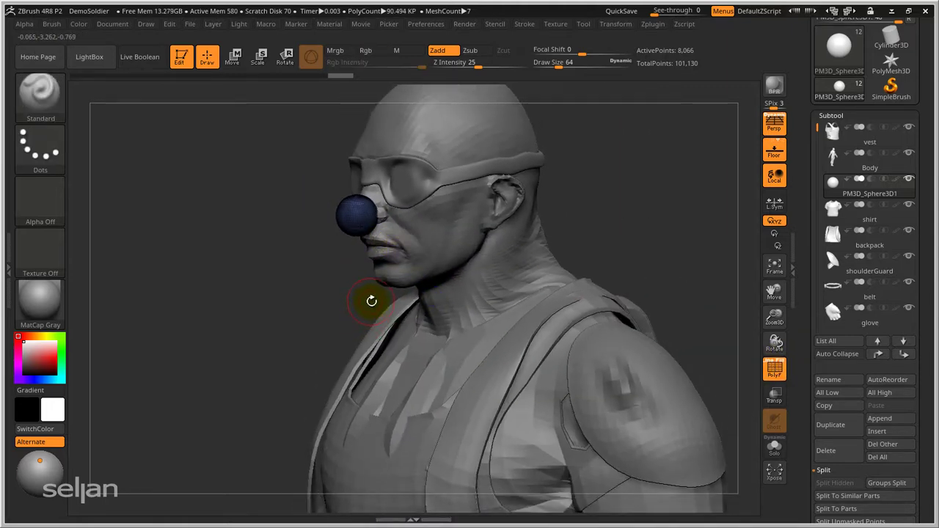
Leave a snapshot of the soldier on the canvas and rotate the live model away from it
{"action": "key", "text": "shift+s"}
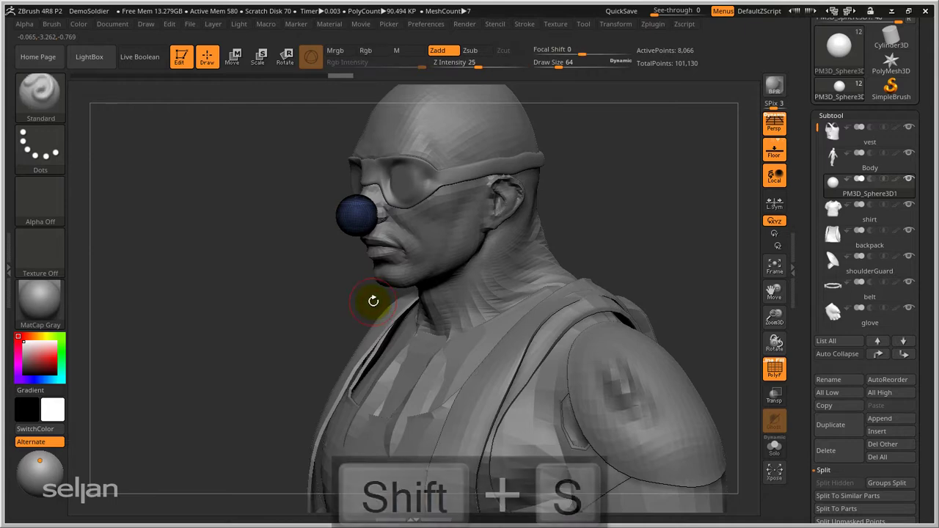
{"action": "left_click_drag", "start_coordinate": [335, 323], "coordinate": [378, 308]}
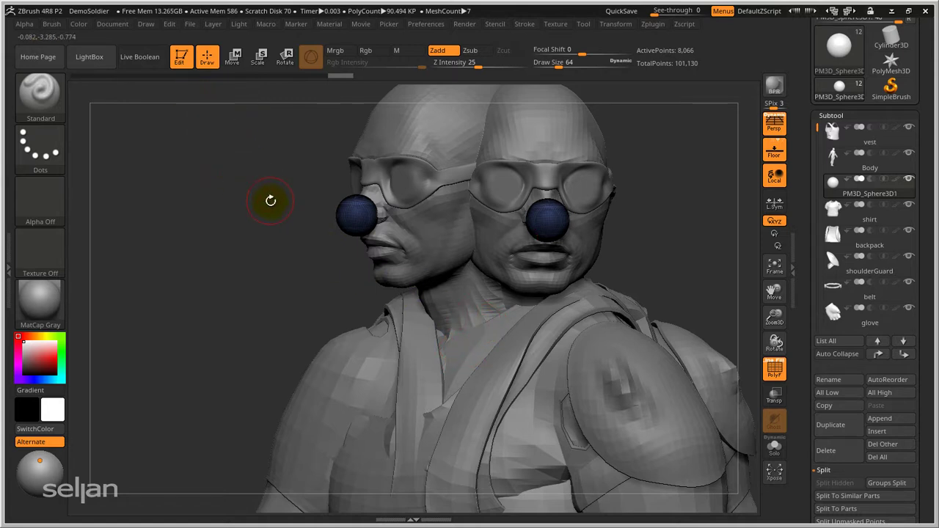
Clear the snapshot and model from the canvas, and redraw the soldier in Edit mode
{"action": "key", "text": "t"}
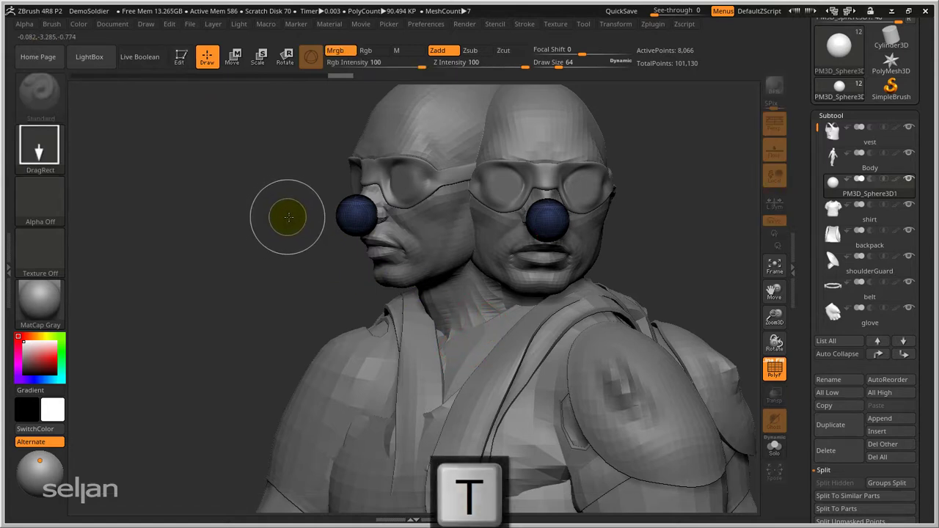
{"action": "key", "text": "ctrl+n"}
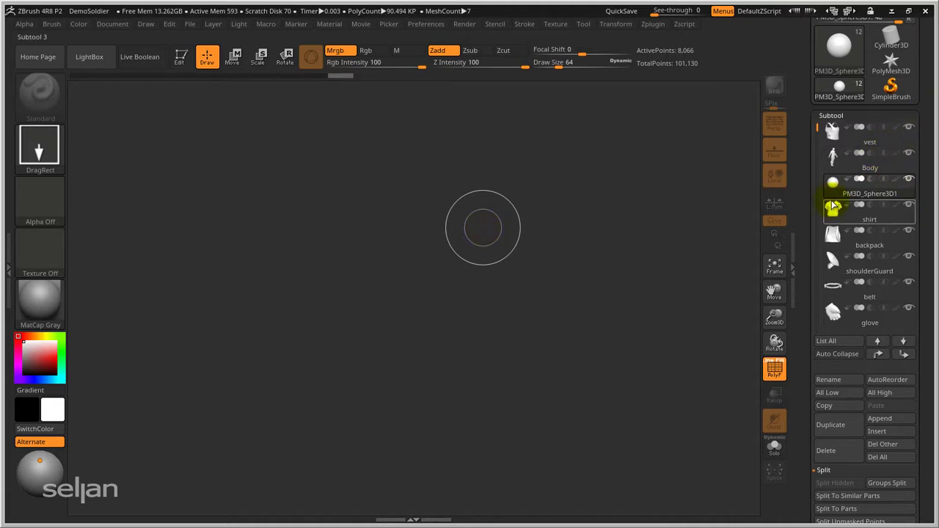
{"action": "left_click_drag", "start_coordinate": [377, 263], "coordinate": [408, 377]}
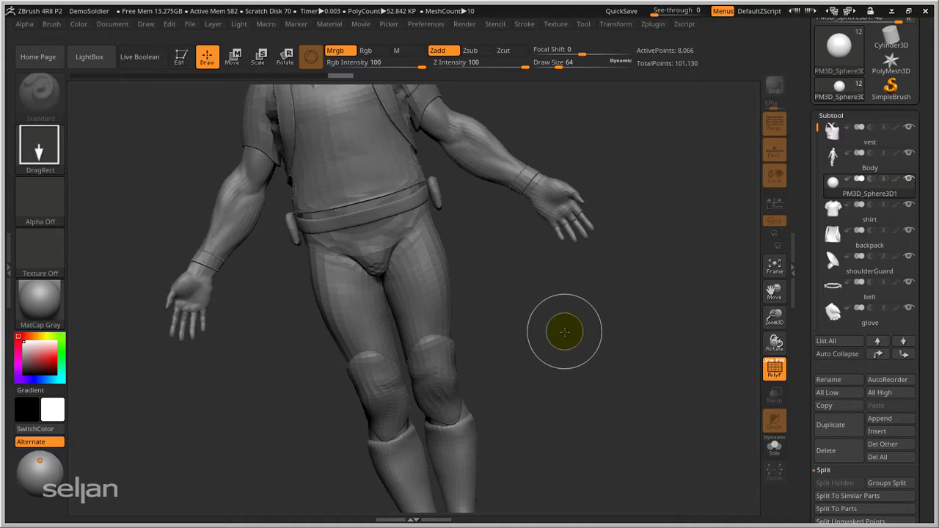
{"action": "key", "text": "t"}
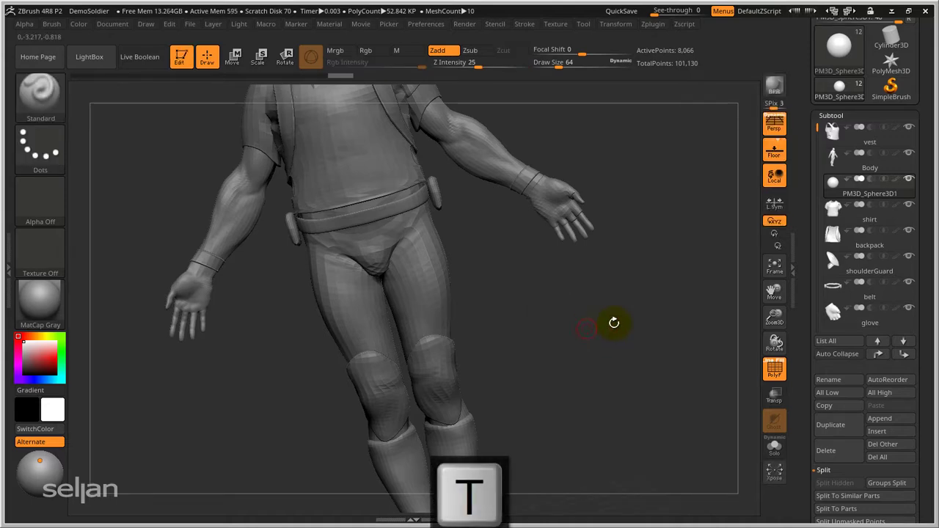
Examine the redrawn soldier and its sphere nose up close and at full length from the front, back and side
{"action": "left_click_drag", "start_coordinate": [610, 308], "coordinate": [538, 259]}
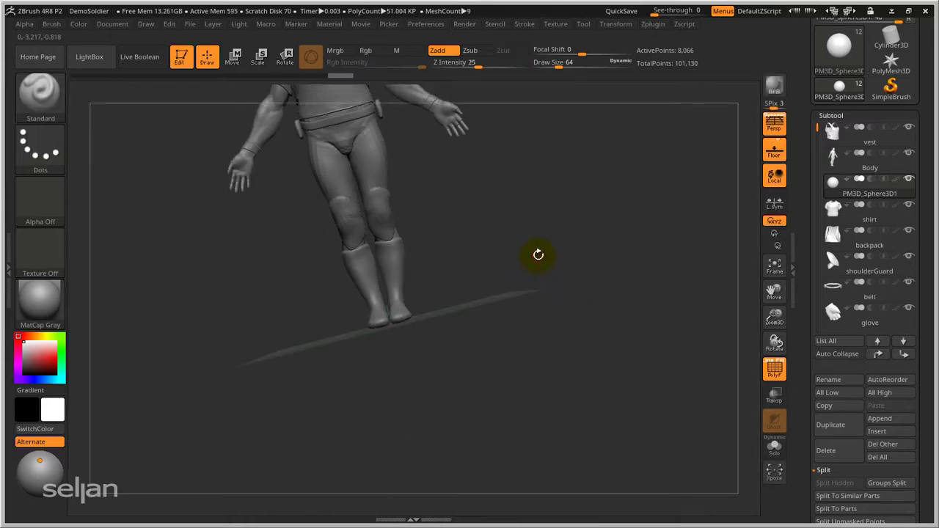
{"action": "key", "text": "f"}
{"action": "right_click_drag", "start_coordinate": [520, 299], "coordinate": [428, 201], "text": "ctrl"}
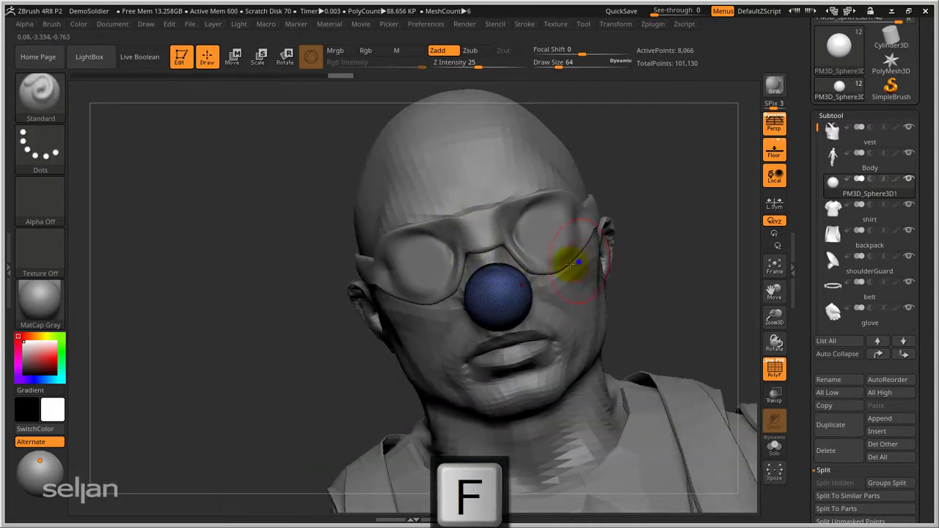
{"action": "mouse_move", "coordinate": [571, 263]}
{"action": "right_mouse_down"}
{"action": "mouse_move", "coordinate": [555, 268]}
{"action": "mouse_move", "coordinate": [555, 247]}
{"action": "mouse_move", "coordinate": [583, 272]}
{"action": "mouse_move", "coordinate": [542, 232]}
{"action": "right_mouse_up"}
{"action": "right_click_drag", "start_coordinate": [608, 262], "coordinate": [515, 279], "text": "alt"}
{"action": "mouse_move", "coordinate": [571, 302]}
{"action": "right_mouse_down", "text": "ctrl"}
{"action": "mouse_move", "coordinate": [537, 306]}
{"action": "mouse_move", "coordinate": [577, 241]}
{"action": "mouse_move", "coordinate": [602, 243]}
{"action": "mouse_move", "coordinate": [668, 301]}
{"action": "mouse_move", "coordinate": [609, 251]}
{"action": "mouse_move", "coordinate": [539, 268]}
{"action": "mouse_move", "coordinate": [663, 252]}
{"action": "mouse_move", "coordinate": [602, 267]}
{"action": "mouse_move", "coordinate": [635, 258]}
{"action": "right_mouse_up", "text": "ctrl"}
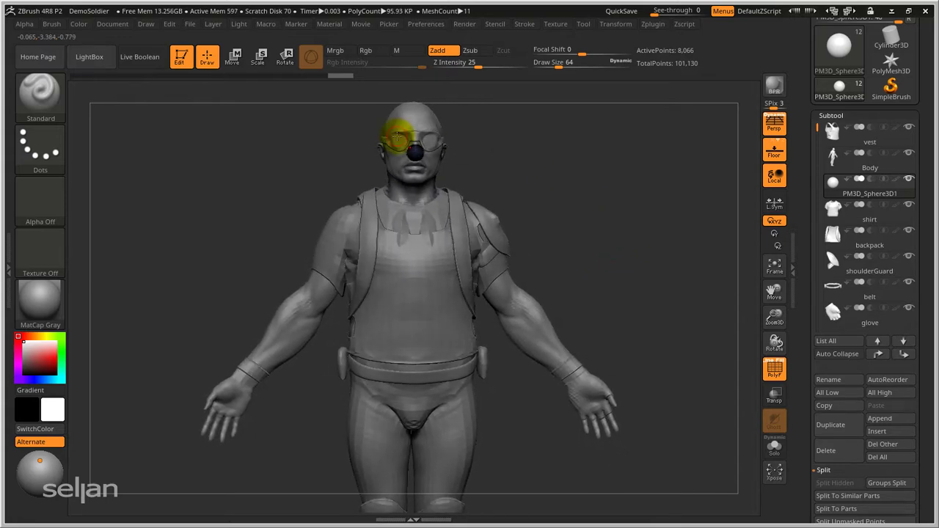
{"action": "right_click_drag", "start_coordinate": [518, 305], "coordinate": [587, 217]}
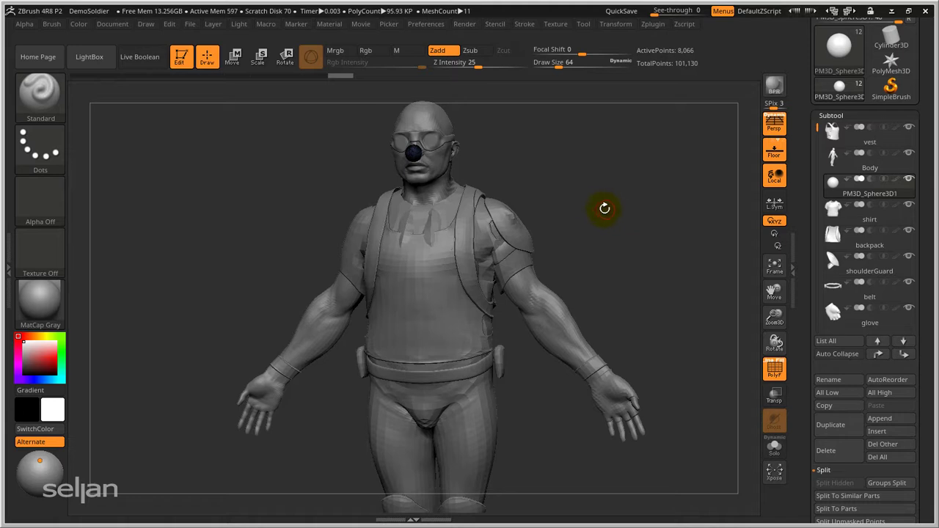
{"action": "right_click_drag", "start_coordinate": [612, 218], "coordinate": [592, 205], "text": "ctrl"}
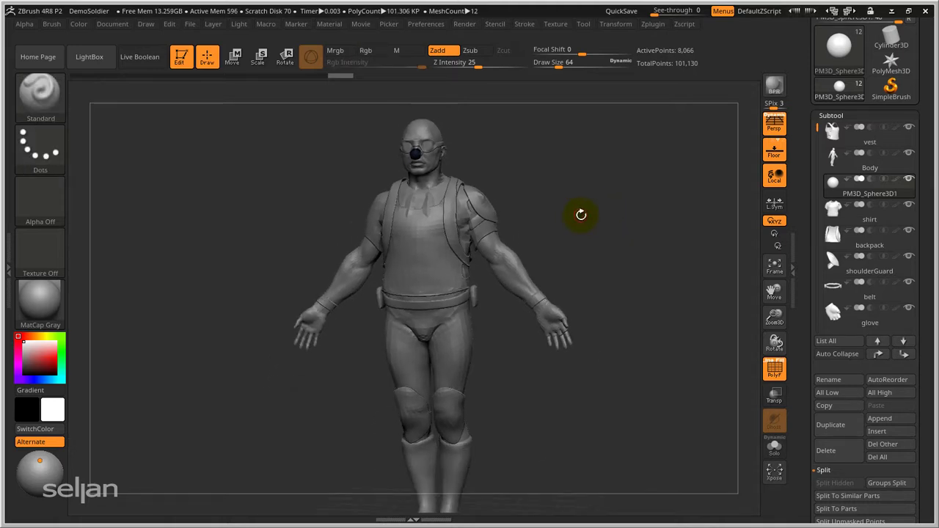
{"action": "right_click_drag", "start_coordinate": [594, 217], "coordinate": [529, 233]}
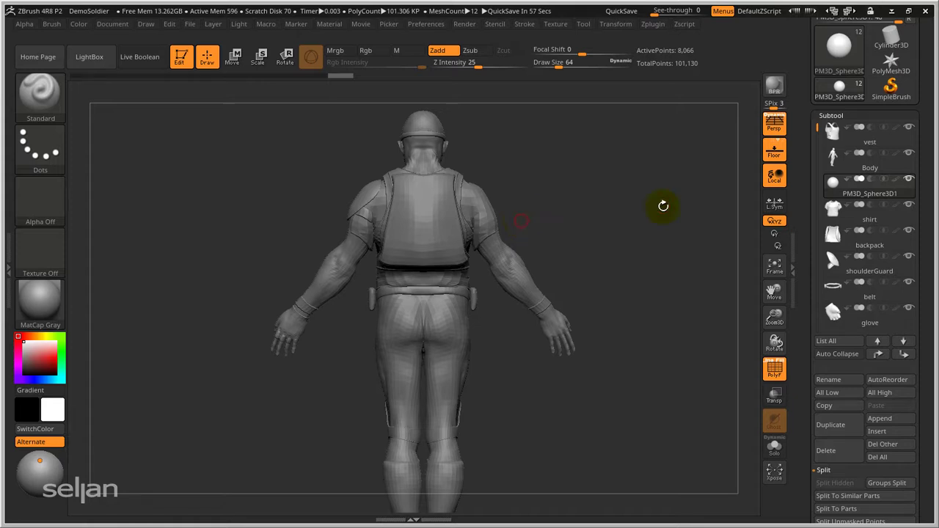
{"action": "mouse_move", "coordinate": [664, 207]}
{"action": "right_mouse_down"}
{"action": "mouse_move", "coordinate": [629, 222]}
{"action": "mouse_move", "coordinate": [505, 234]}
{"action": "mouse_move", "coordinate": [503, 260]}
{"action": "mouse_move", "coordinate": [513, 259]}
{"action": "right_mouse_up"}
{"action": "key", "text": "ctrl"}
{"action": "right_click_drag", "start_coordinate": [522, 302], "coordinate": [535, 268], "text": "ctrl"}
{"action": "right_click_drag", "start_coordinate": [562, 231], "coordinate": [519, 293]}
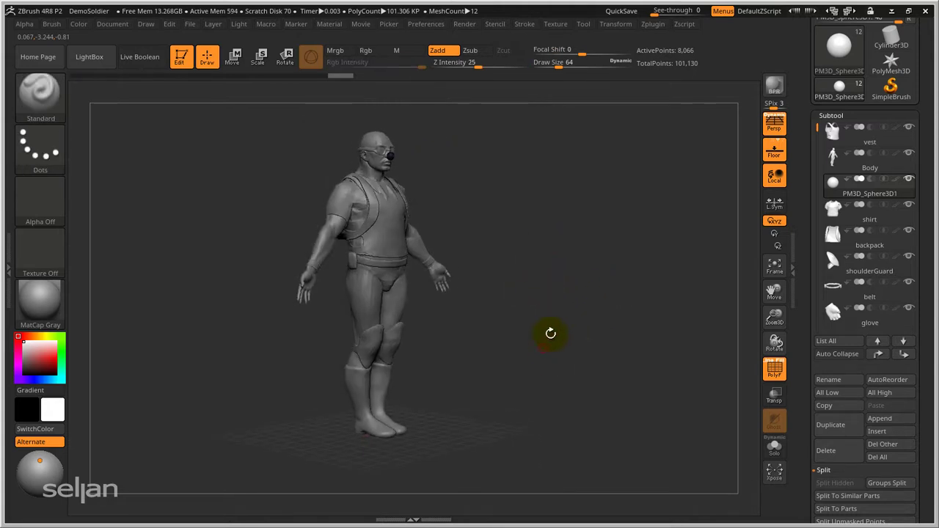
{"action": "right_click_drag", "start_coordinate": [550, 334], "coordinate": [590, 322]}
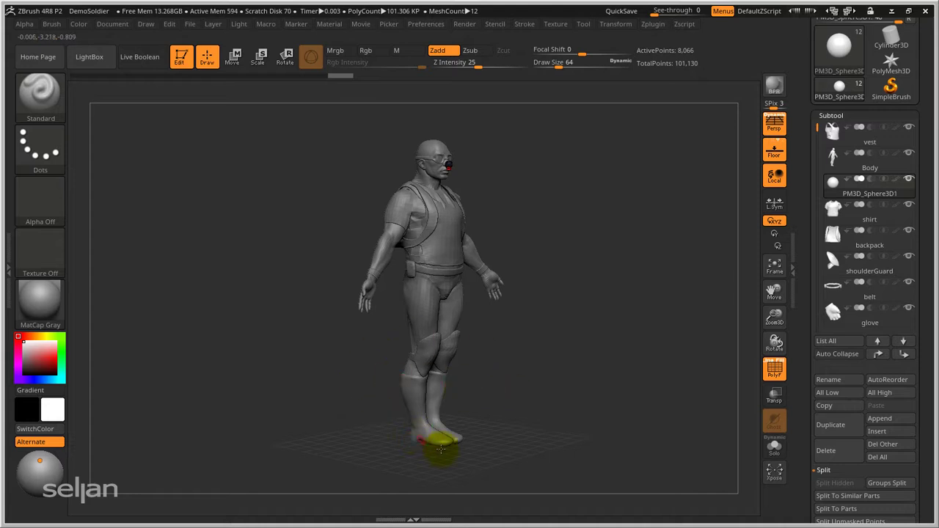
Toggle the floor grid beneath the soldier's feet off and on again
{"action": "left_click", "coordinate": [433, 432], "text": "alt"}
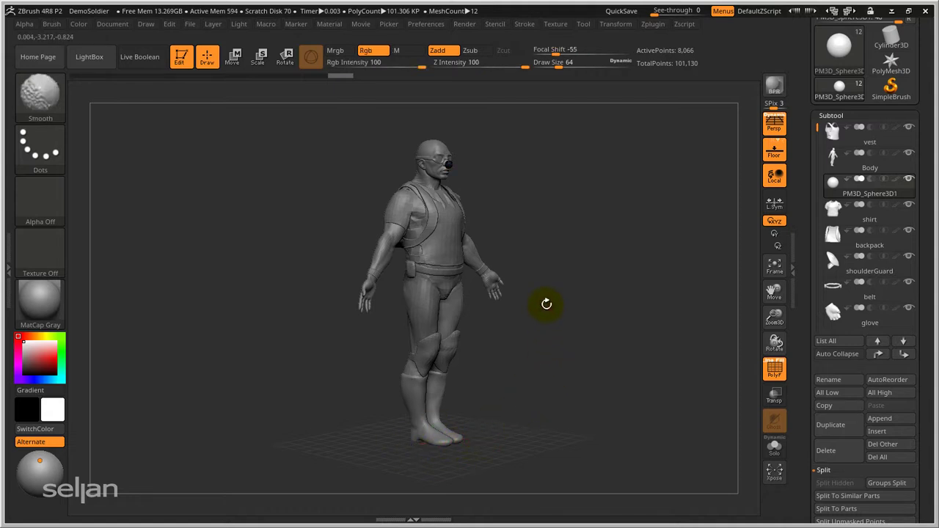
{"action": "key", "text": "shift+p"}
{"action": "key", "text": "shift+p"}
{"action": "key", "text": "shift+p"}
{"action": "key", "text": "shift+p"}
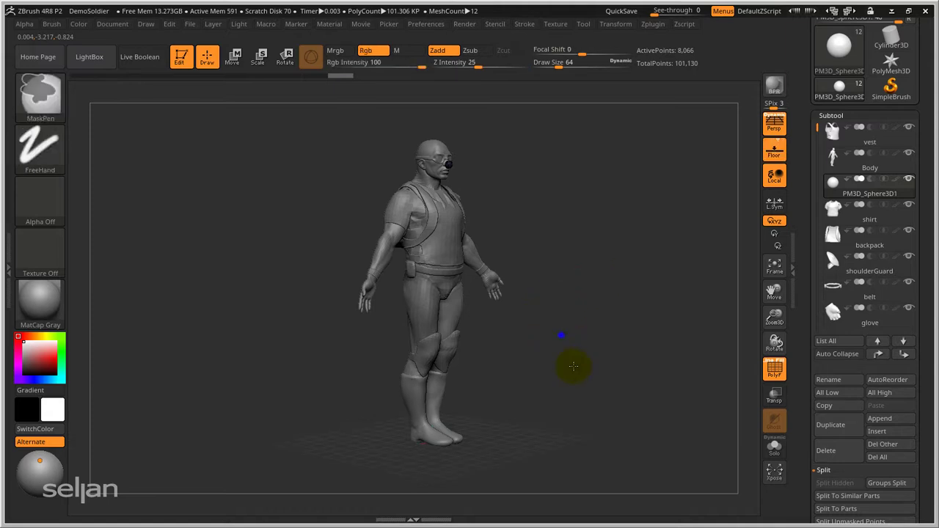
Hide the vertical grid plane behind the soldier, keeping only the horizontal floor grid
{"action": "right_click_drag", "start_coordinate": [570, 365], "coordinate": [615, 341], "text": "alt"}
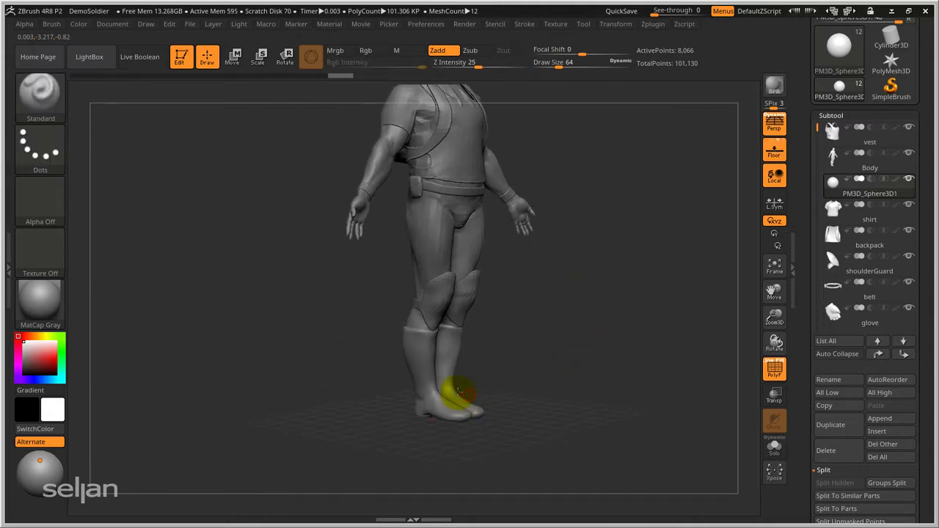
{"action": "left_click_drag", "start_coordinate": [617, 382], "coordinate": [595, 367]}
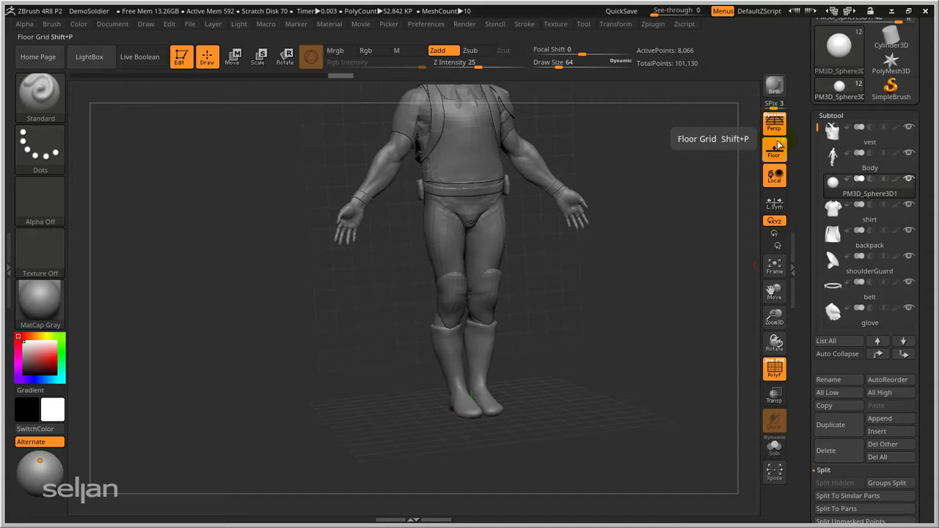
{"action": "left_click_drag", "start_coordinate": [686, 193], "coordinate": [669, 275]}
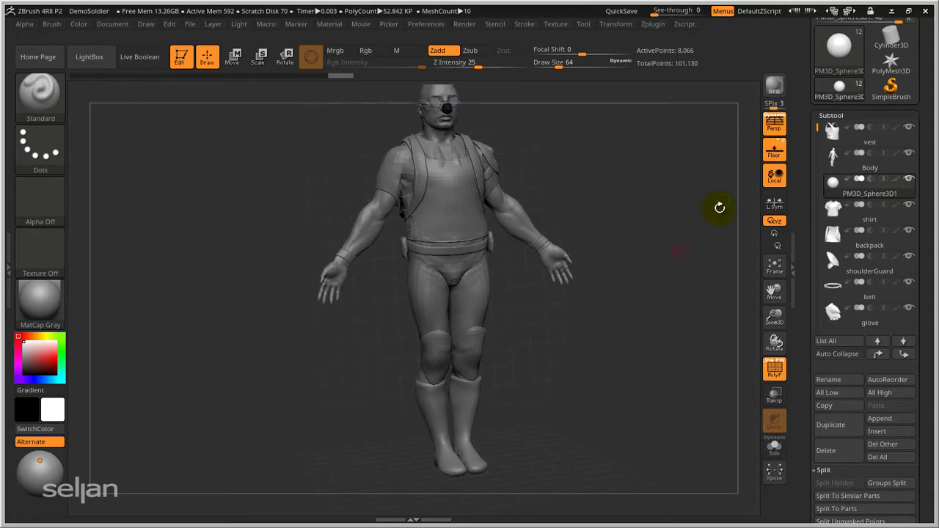
{"action": "left_click", "coordinate": [784, 140]}
Examine the origin axes on the floor grid between the soldier's feet, both close up from below and with the whole figure framed
{"action": "right_click_drag", "start_coordinate": [577, 369], "coordinate": [633, 240], "text": "alt"}
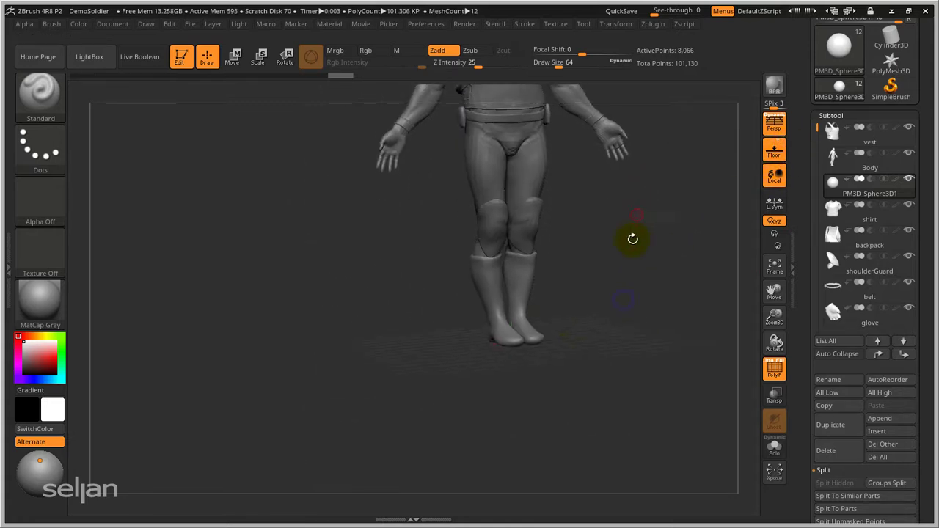
{"action": "right_click_drag", "start_coordinate": [545, 322], "coordinate": [579, 201], "text": "ctrl"}
{"action": "right_click_drag", "start_coordinate": [575, 373], "coordinate": [568, 250]}
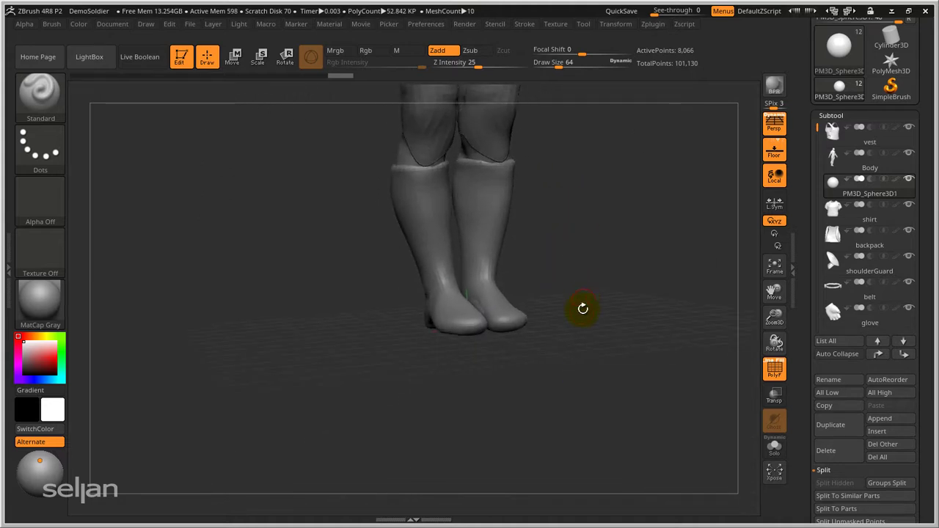
{"action": "mouse_move", "coordinate": [587, 289]}
{"action": "right_mouse_down"}
{"action": "mouse_move", "coordinate": [602, 310]}
{"action": "mouse_move", "coordinate": [598, 252]}
{"action": "mouse_move", "coordinate": [608, 227]}
{"action": "mouse_move", "coordinate": [628, 311]}
{"action": "mouse_move", "coordinate": [518, 220]}
{"action": "mouse_move", "coordinate": [476, 321]}
{"action": "mouse_move", "coordinate": [490, 330]}
{"action": "mouse_move", "coordinate": [478, 377]}
{"action": "mouse_move", "coordinate": [503, 389]}
{"action": "mouse_move", "coordinate": [486, 356]}
{"action": "mouse_move", "coordinate": [477, 377]}
{"action": "mouse_move", "coordinate": [490, 312]}
{"action": "right_mouse_up"}
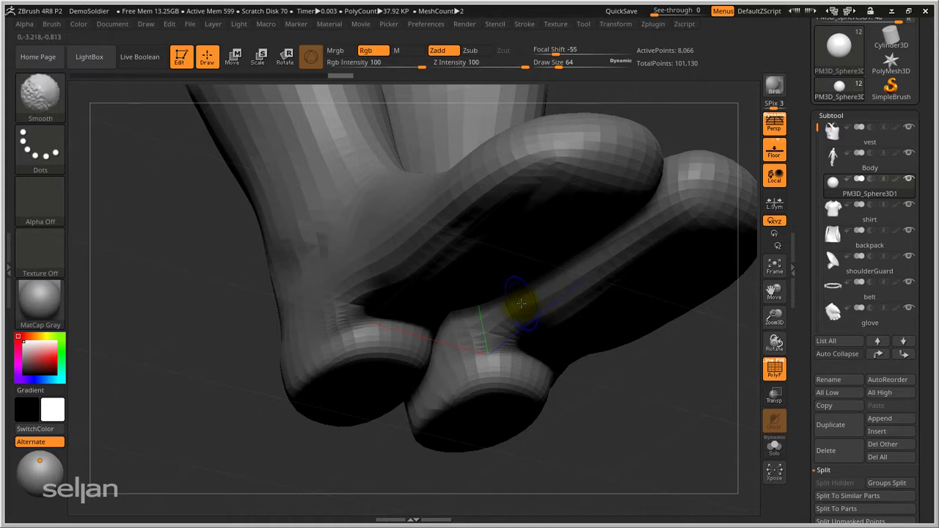
{"action": "key", "text": "shift+m"}
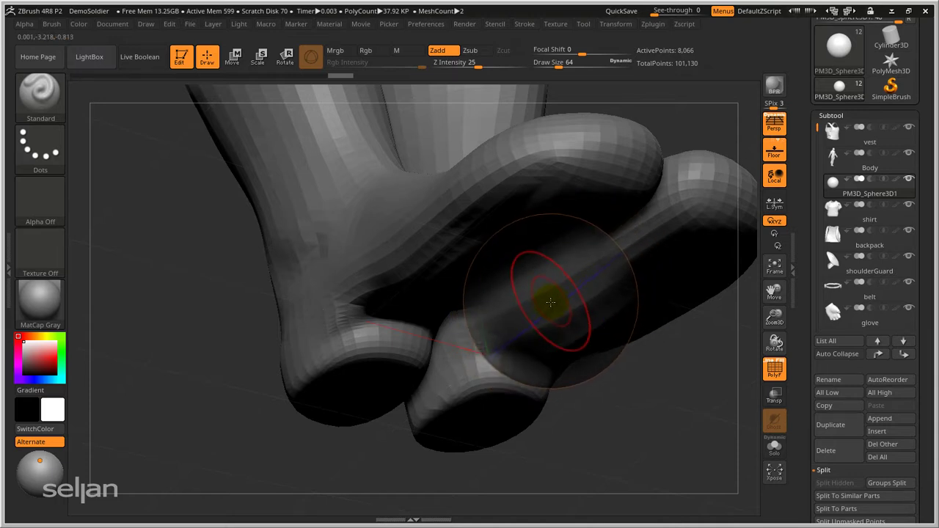
{"action": "left_click", "coordinate": [537, 270], "text": "ctrl+shift"}
{"action": "left_click", "coordinate": [520, 257], "text": "ctrl+shift"}
{"action": "key", "text": "f"}
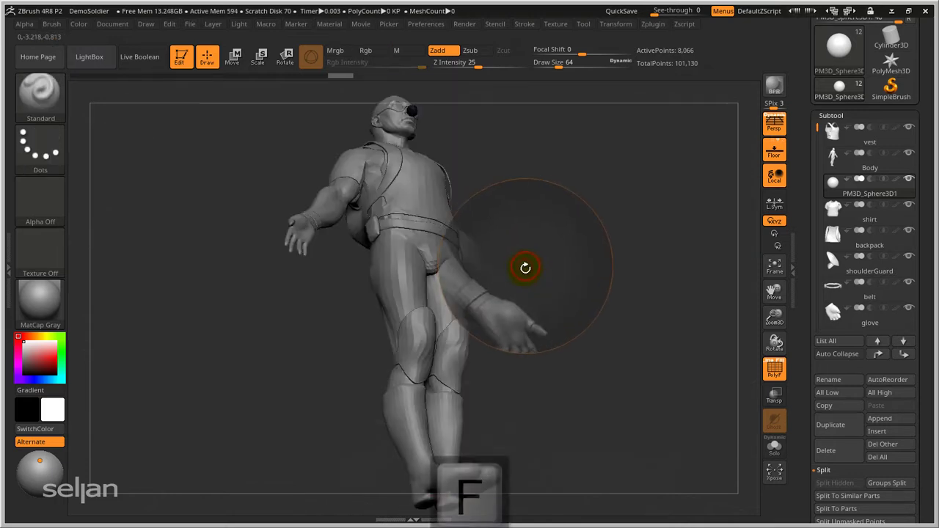
{"action": "left_click_drag", "start_coordinate": [565, 294], "coordinate": [555, 310]}
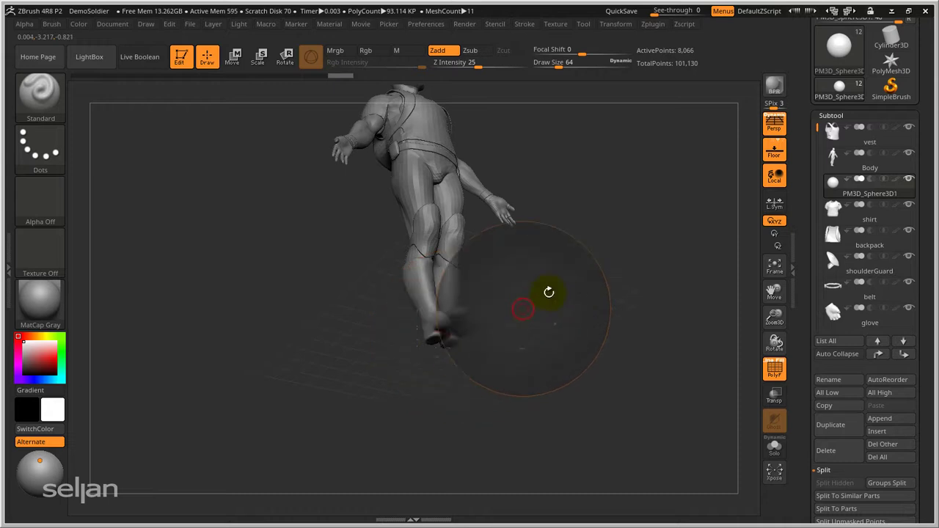
{"action": "left_click_drag", "start_coordinate": [531, 307], "coordinate": [514, 339]}
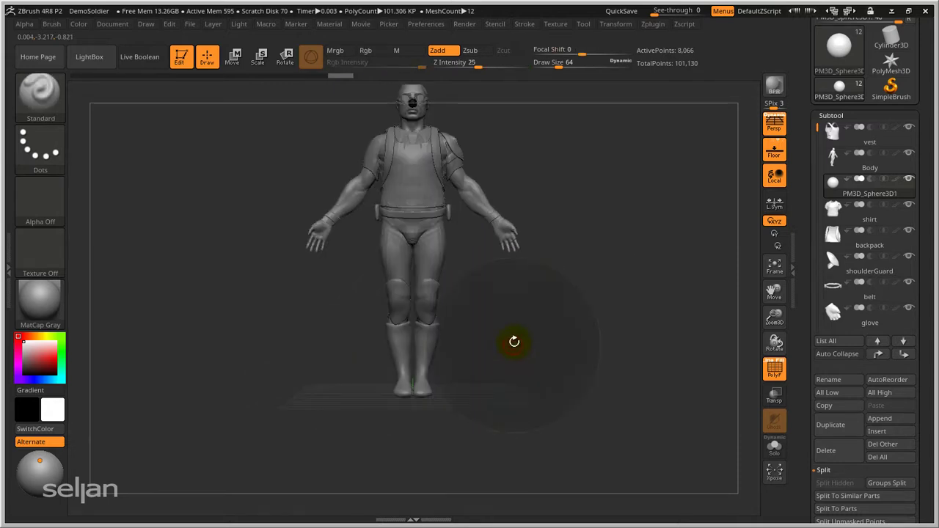
{"action": "left_click_drag", "start_coordinate": [490, 282], "coordinate": [500, 330], "text": "alt"}
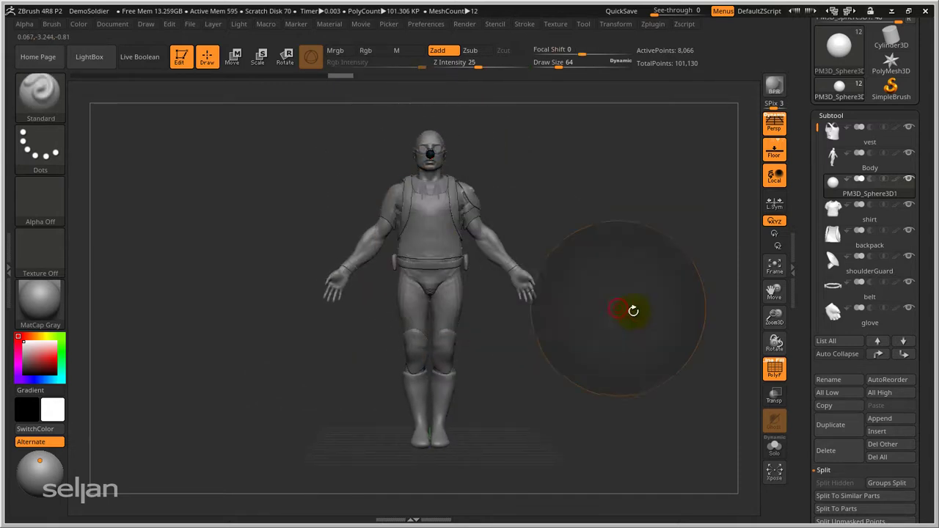
{"action": "left_click_drag", "start_coordinate": [606, 383], "coordinate": [595, 302]}
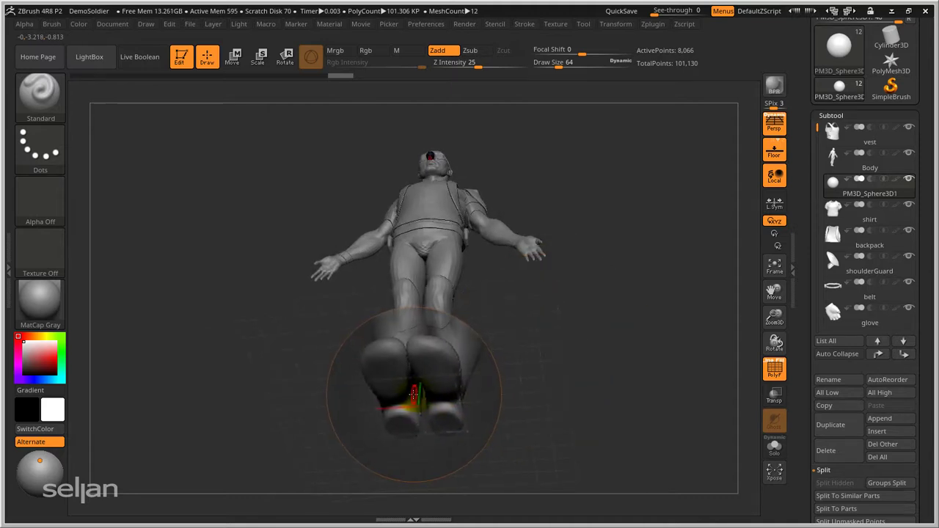
Inspect the origin axes from beneath the soldier's boots and return to a straight front view of the whole figure
{"action": "left_click_drag", "start_coordinate": [412, 387], "coordinate": [399, 359]}
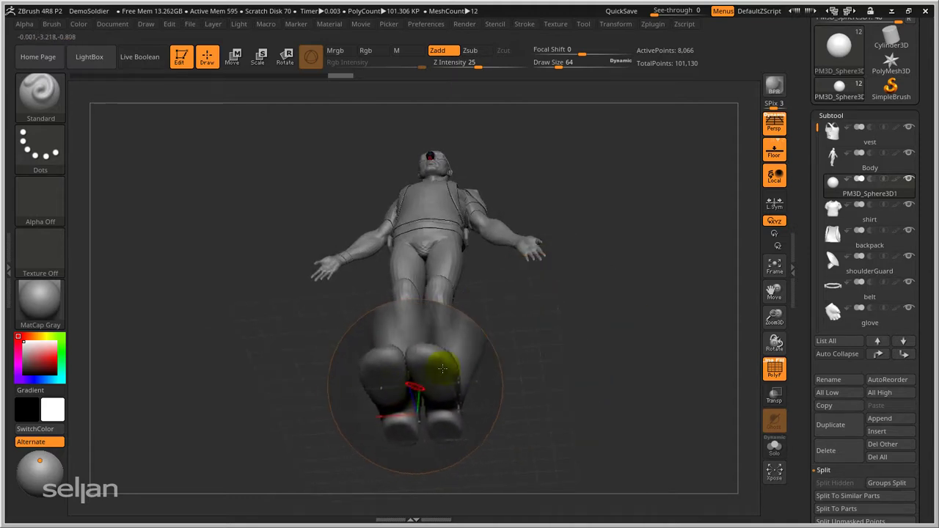
{"action": "mouse_move", "coordinate": [565, 275]}
{"action": "left_mouse_down"}
{"action": "mouse_move", "coordinate": [579, 330]}
{"action": "mouse_move", "coordinate": [577, 298]}
{"action": "mouse_move", "coordinate": [515, 306]}
{"action": "mouse_move", "coordinate": [346, 224]}
{"action": "mouse_move", "coordinate": [545, 361]}
{"action": "mouse_move", "coordinate": [374, 199]}
{"action": "mouse_move", "coordinate": [621, 356]}
{"action": "mouse_move", "coordinate": [620, 342]}
{"action": "mouse_move", "coordinate": [383, 287]}
{"action": "mouse_move", "coordinate": [610, 353]}
{"action": "left_mouse_up"}
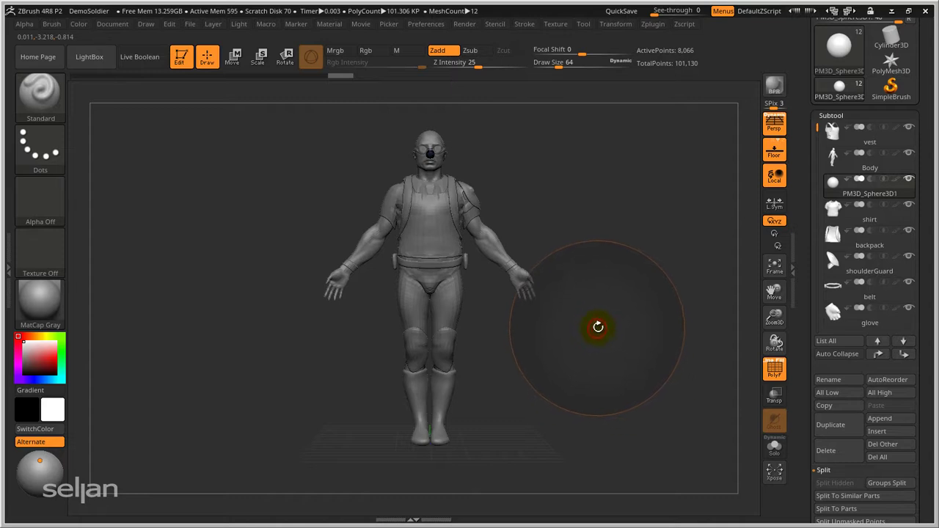
{"action": "key", "text": "shift+m"}
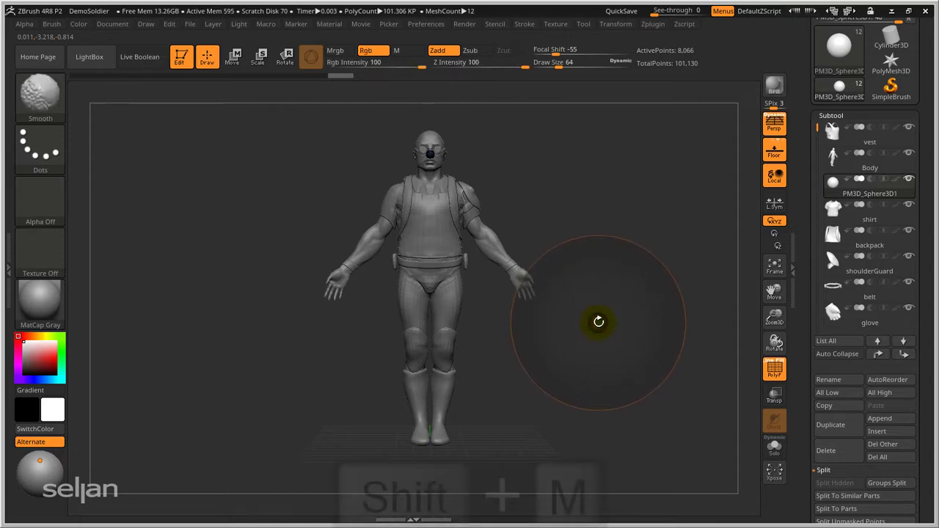
Compare the soldier's front view with and without perspective by switching perspective off and back on
{"action": "left_click_drag", "start_coordinate": [615, 309], "coordinate": [604, 278], "text": "alt"}
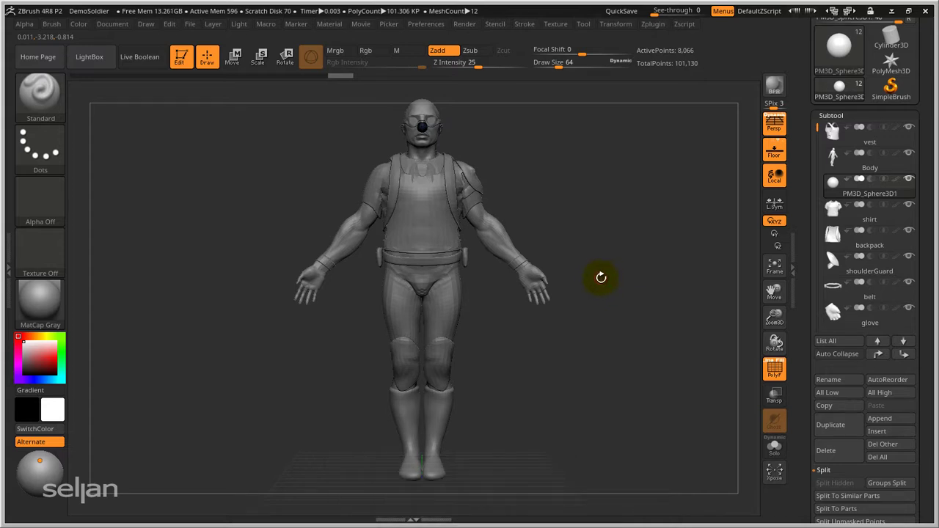
{"action": "key", "text": "p"}
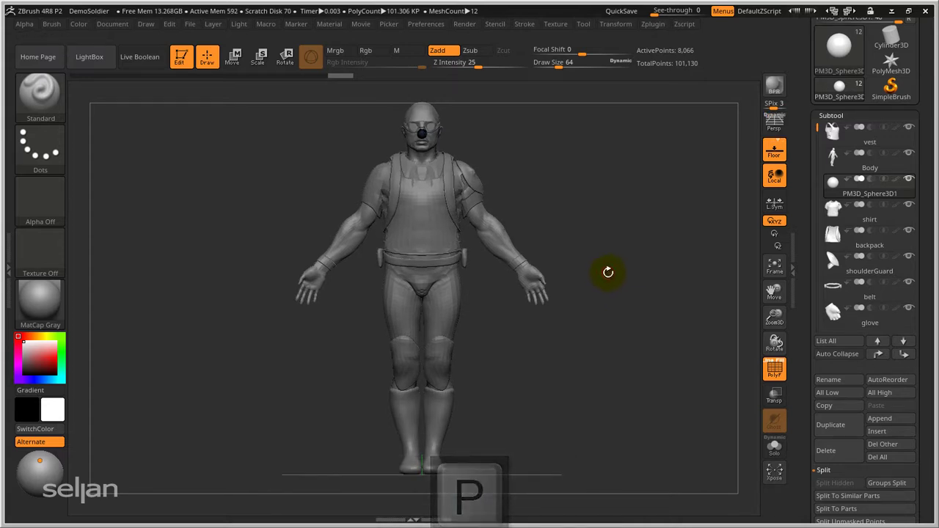
{"action": "key", "text": "p"}
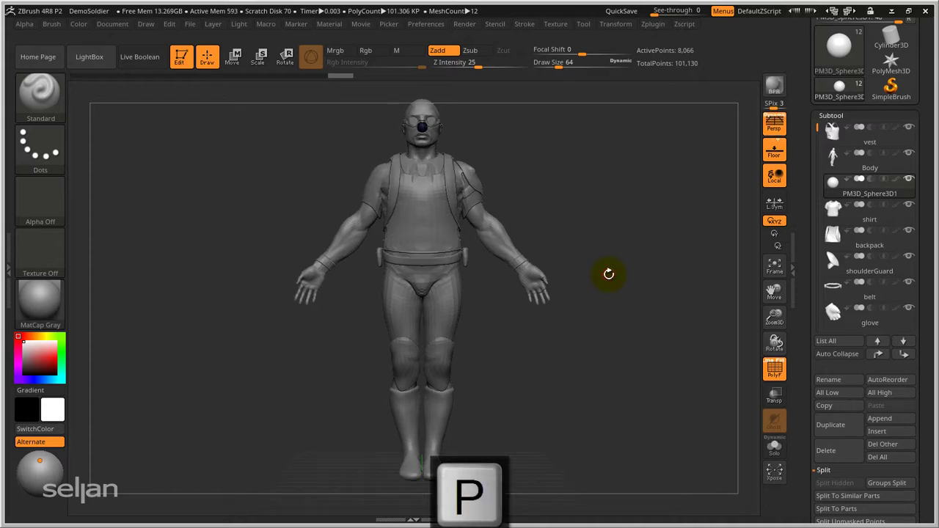